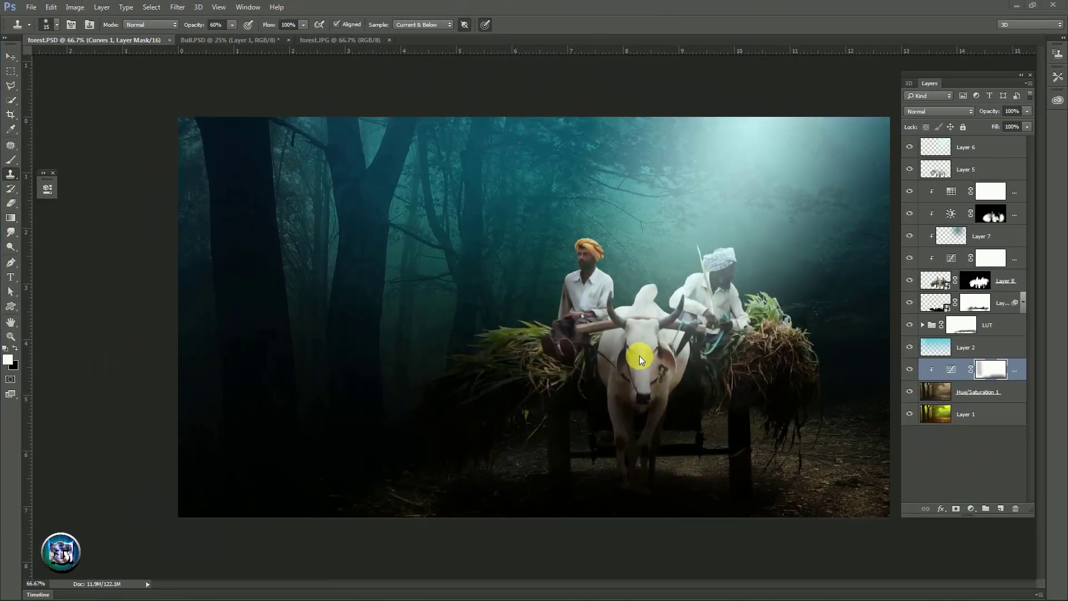
# - Create a new blank document named 'Bullock Chart In Village'
pyautogui.click(31, 7)
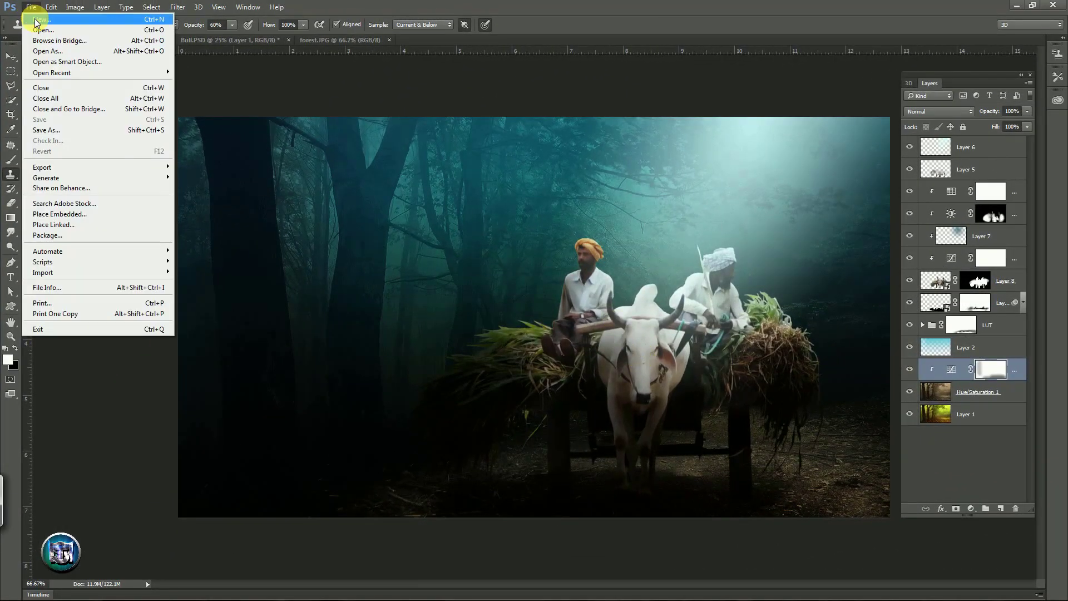
pyautogui.click(36, 20)
pyautogui.click(698, 136)
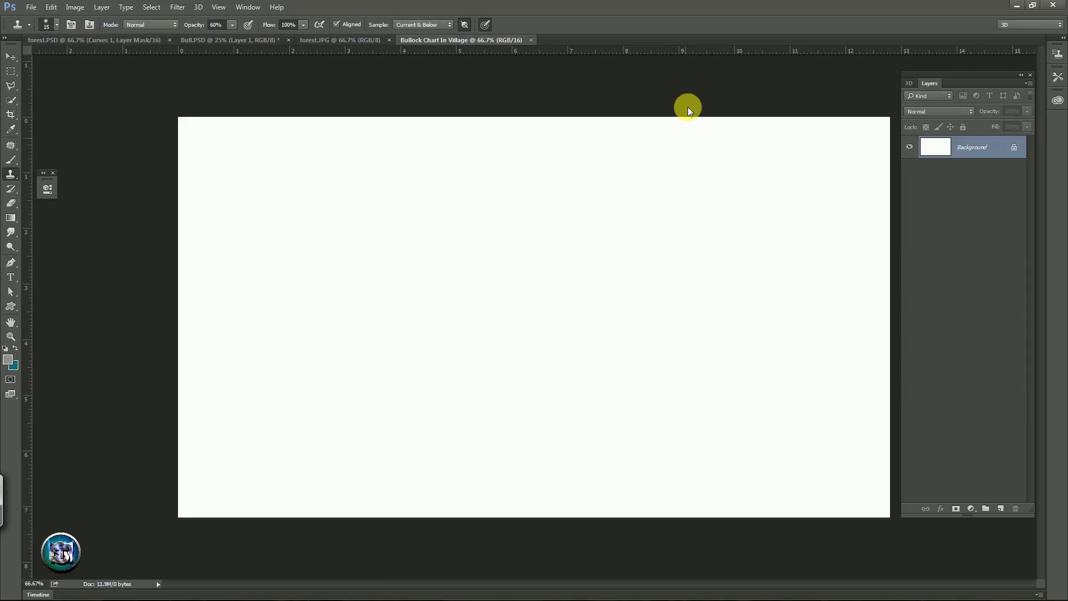
# - Duplicate the forest.JPG Background layer into the Bullock Chart In Village document
pyautogui.click(353, 41)
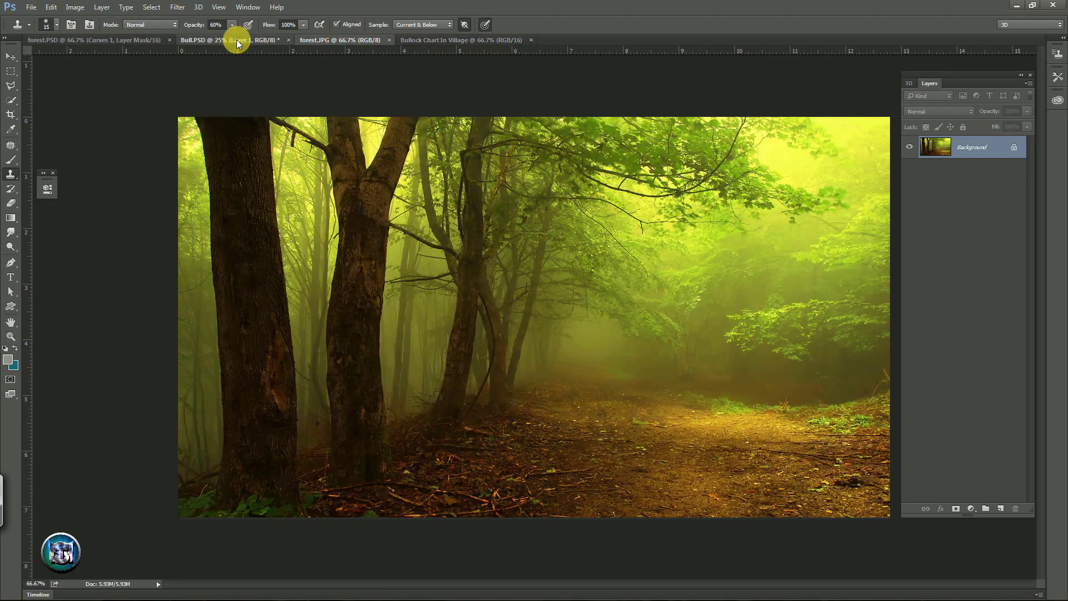
pyautogui.click(236, 39)
pyautogui.click(327, 41)
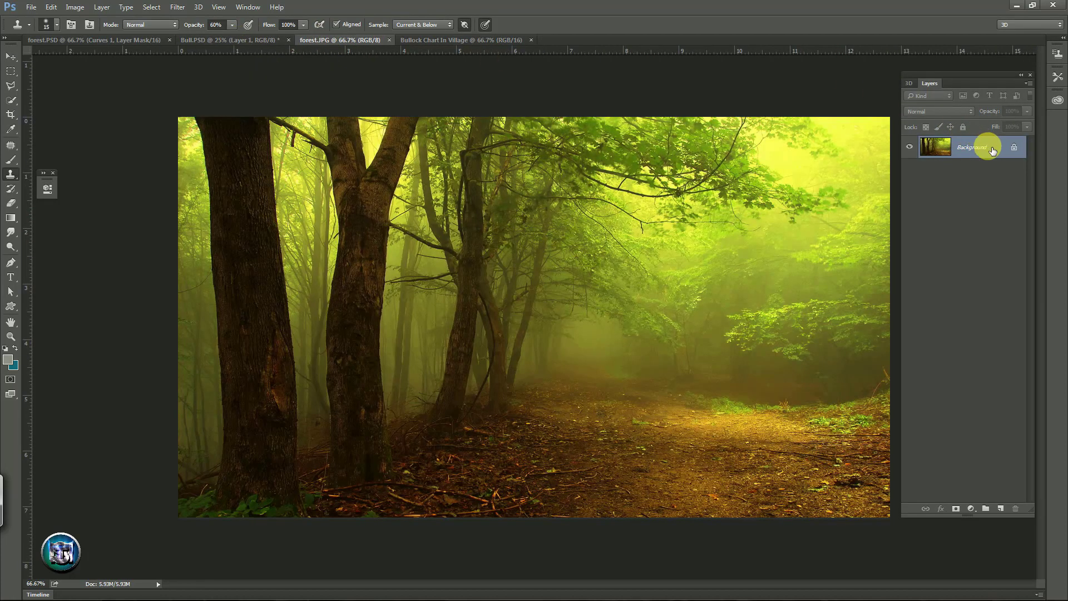
pyautogui.rightClick(992, 149)
pyautogui.click(983, 172)
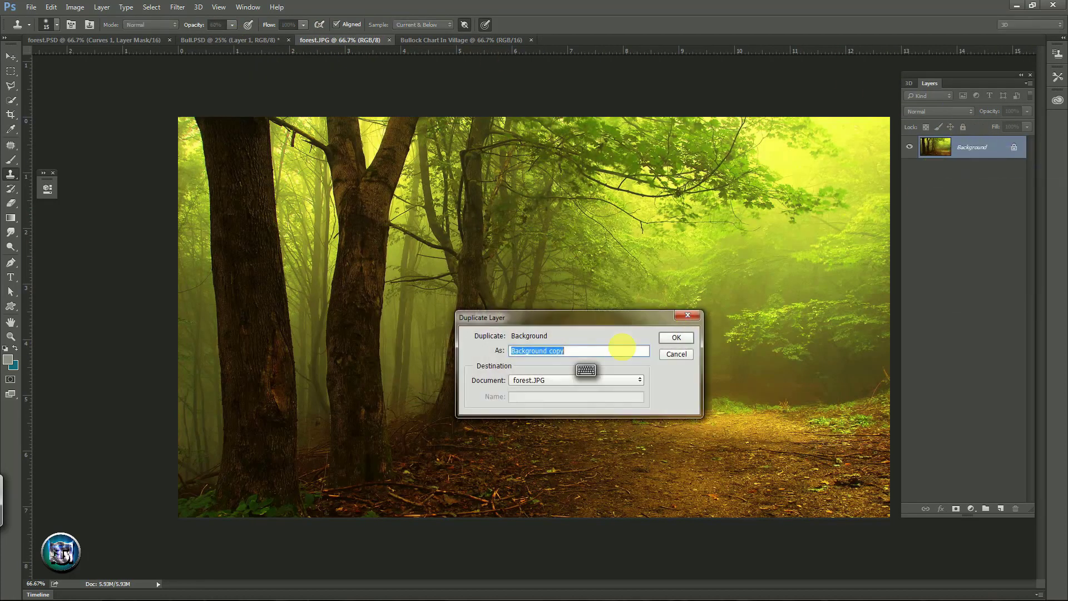
pyautogui.click(549, 380)
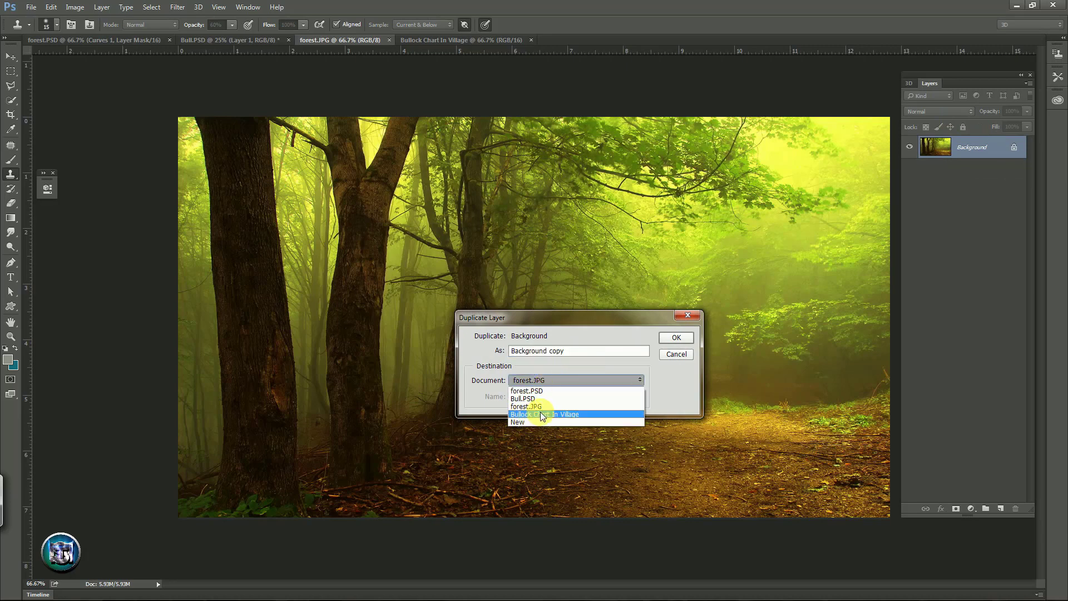
pyautogui.click(542, 415)
pyautogui.click(675, 337)
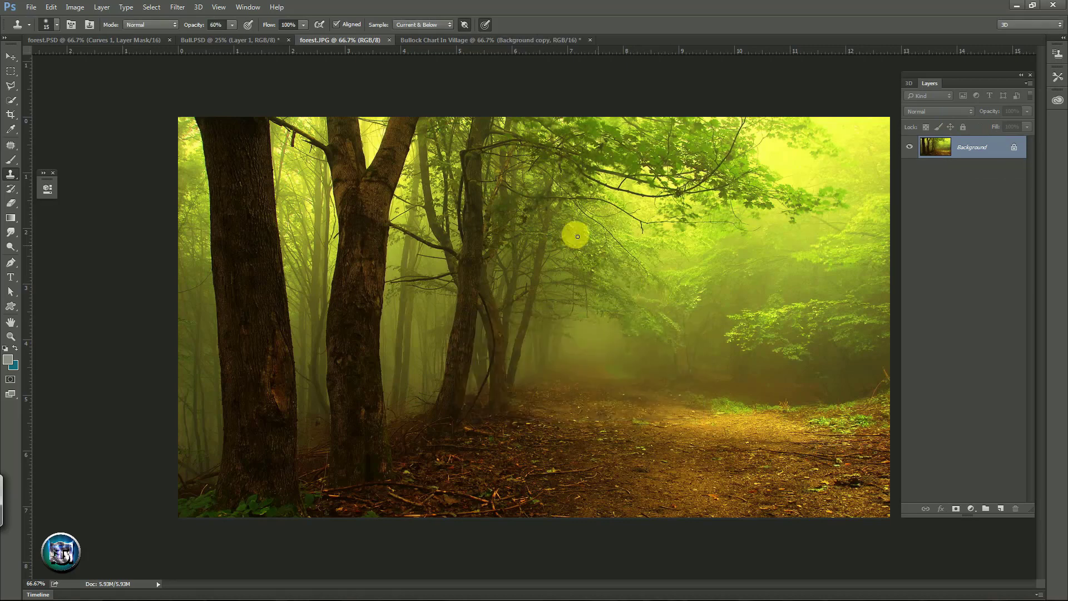
# - Duplicate the bullock-cart Layer 1 from Bull.PSD into Bullock Chart In Village
pyautogui.click(248, 40)
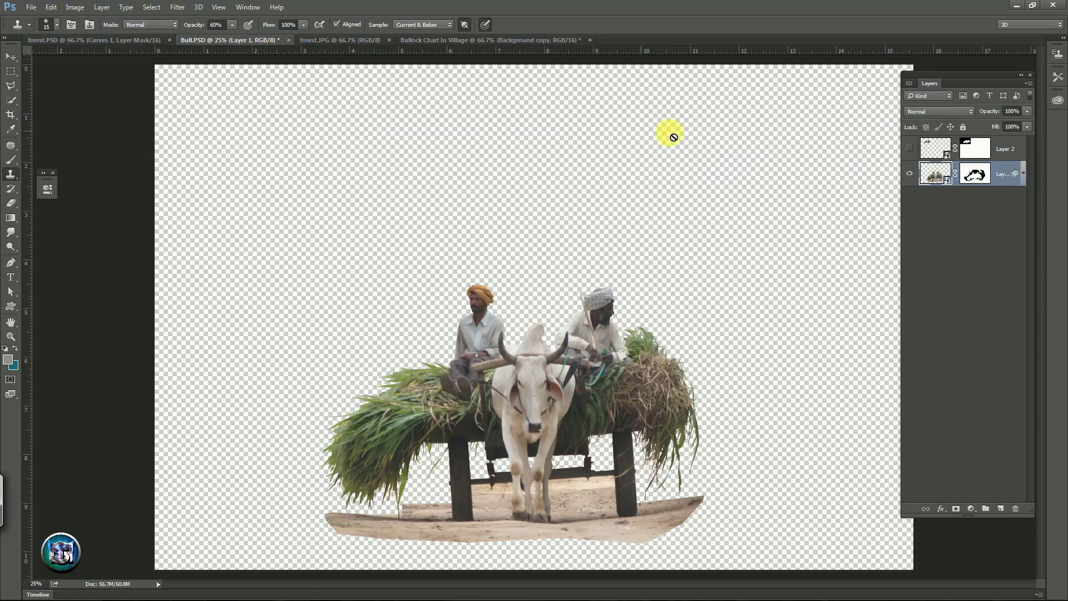
pyautogui.rightClick(1003, 165)
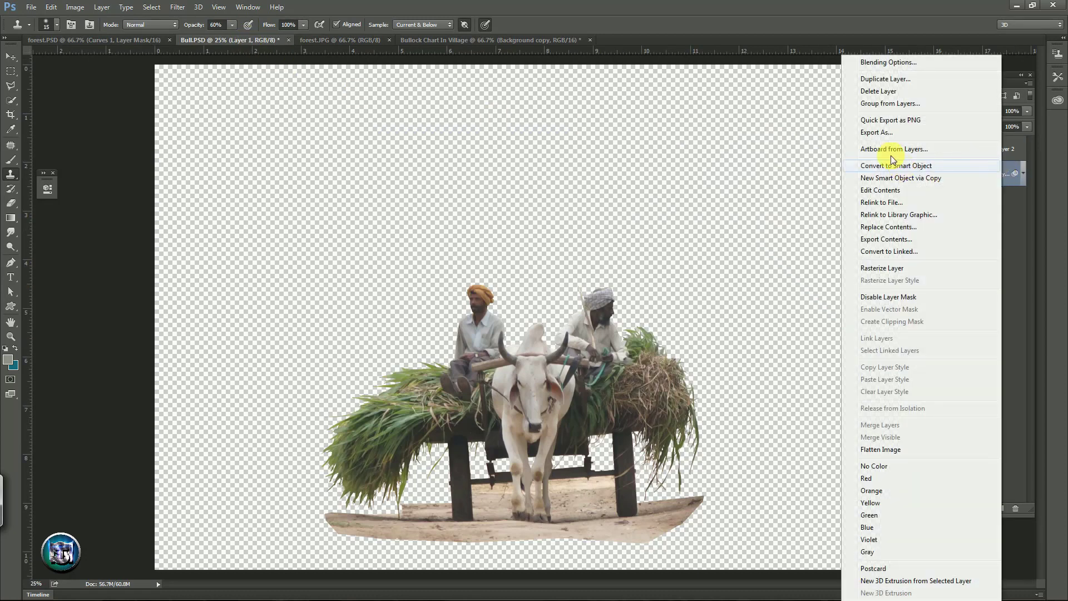
pyautogui.click(879, 78)
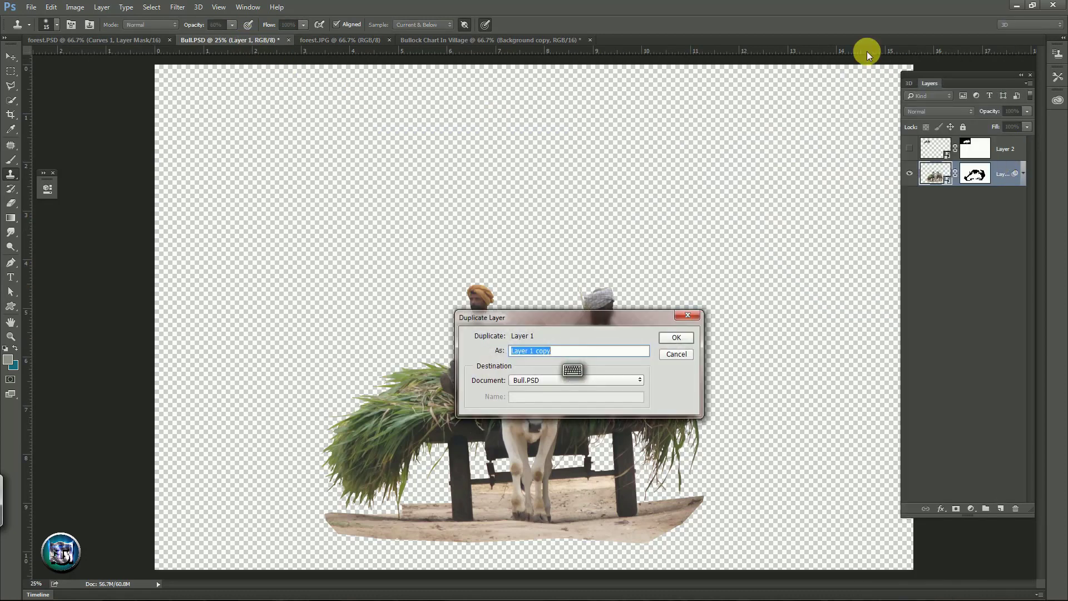
pyautogui.click(570, 382)
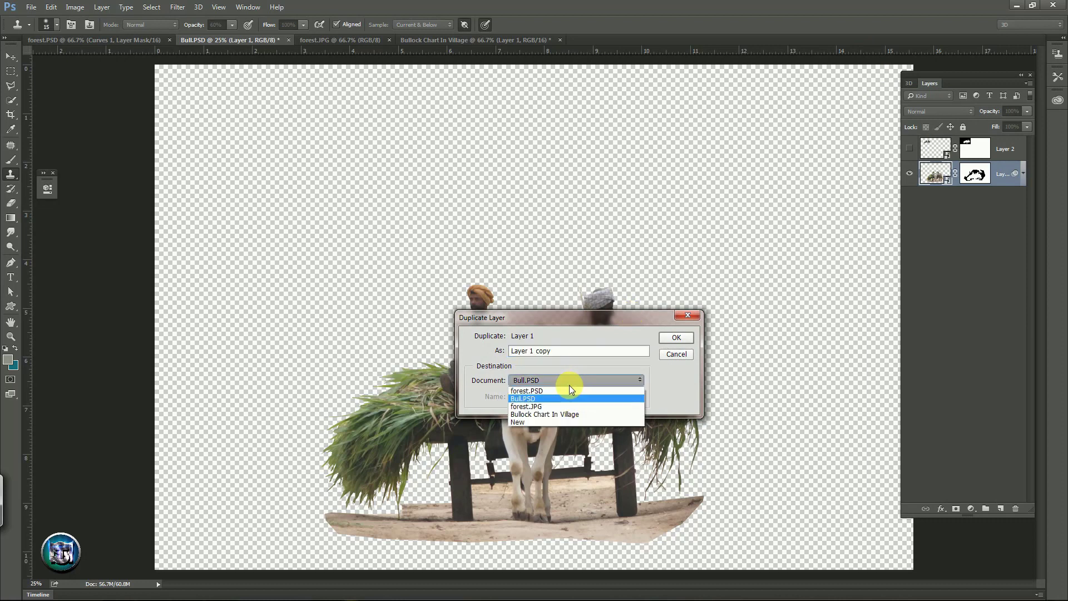
pyautogui.click(546, 413)
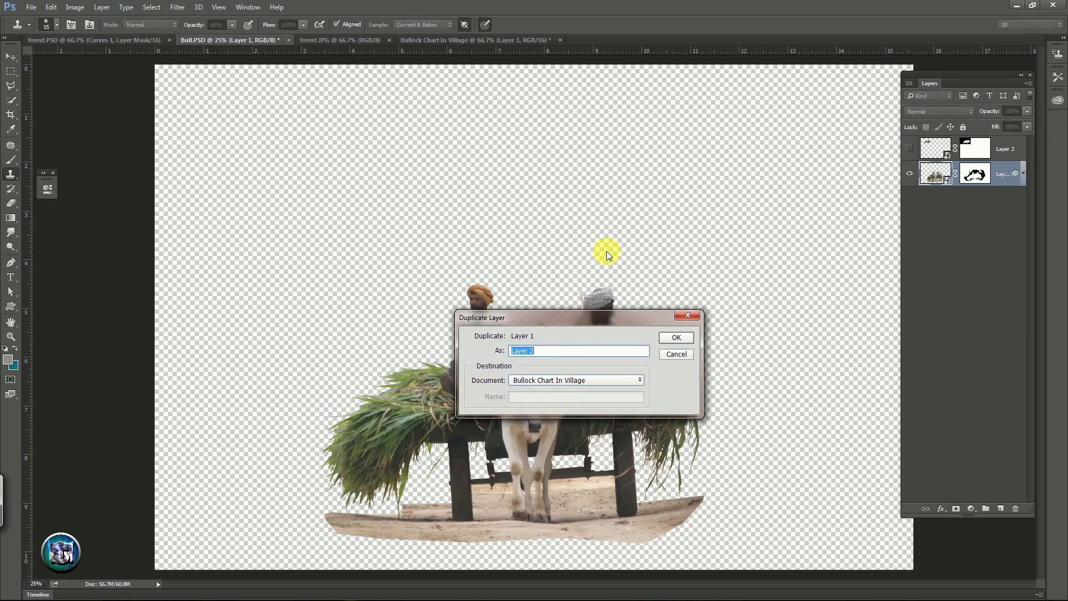
pyautogui.click(675, 336)
# - In the composite, hide the cart layer and delete the white Background layer
pyautogui.click(442, 41)
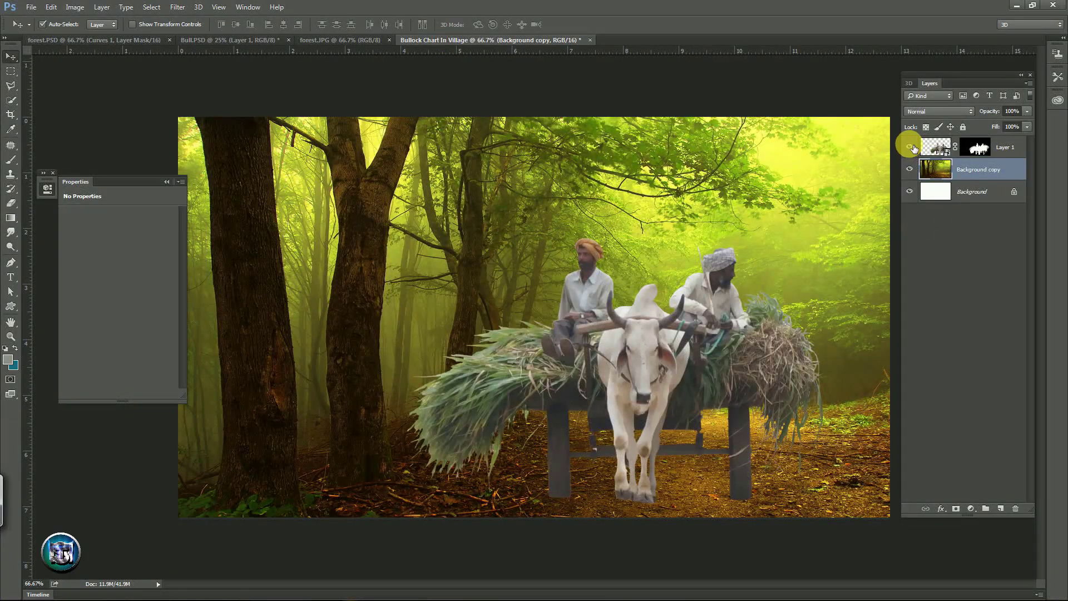
pyautogui.click(909, 146)
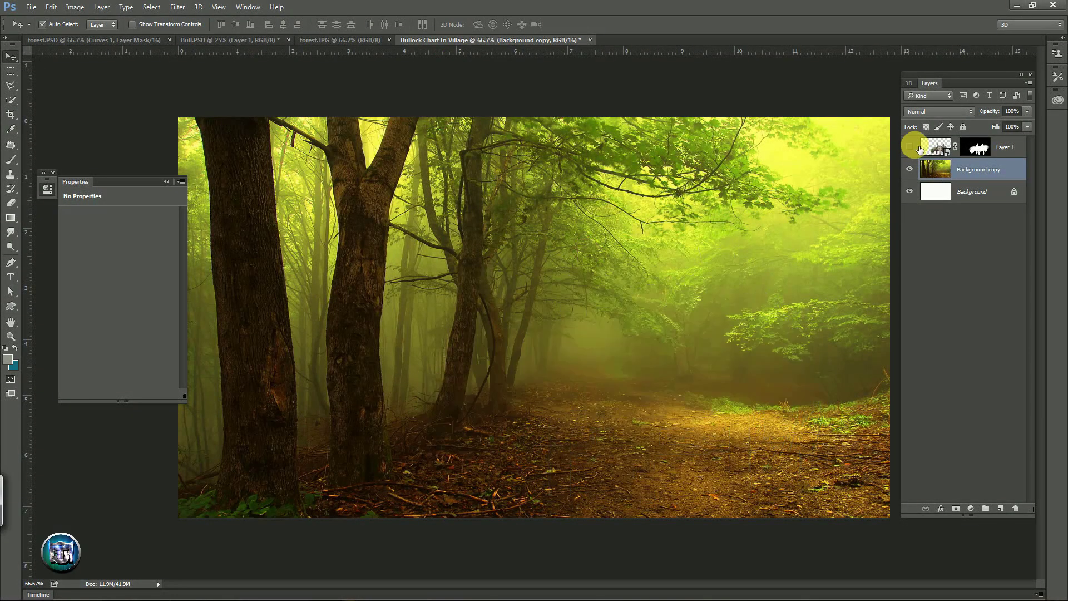
pyautogui.click(1002, 188)
pyautogui.click(1014, 191)
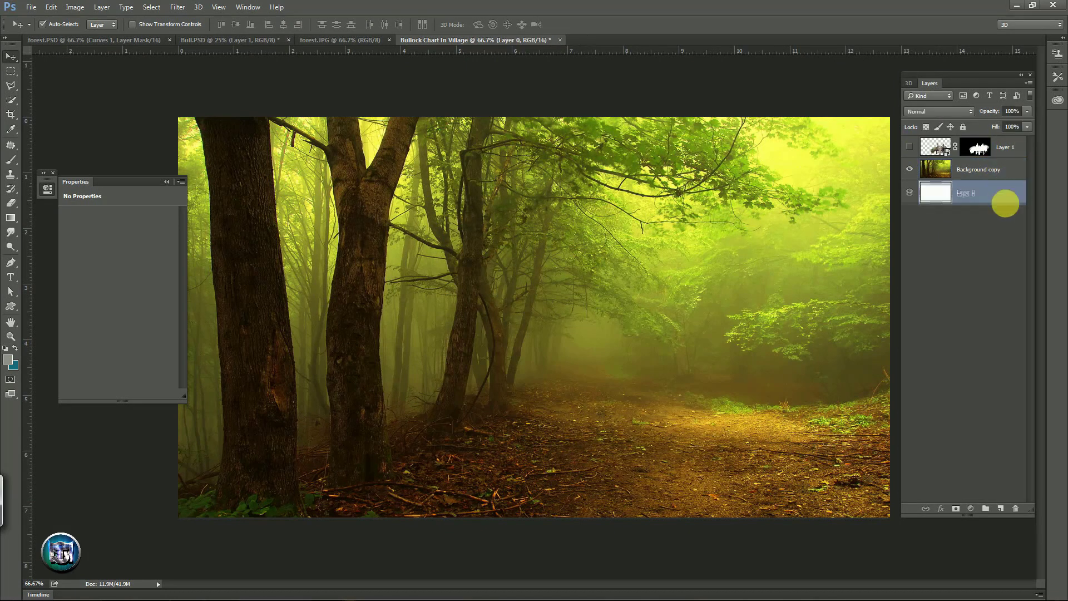
pyautogui.moveTo(1007, 199)
pyautogui.mouseDown()
pyautogui.moveTo(1029, 482)
pyautogui.moveTo(1017, 509)
pyautogui.mouseUp()
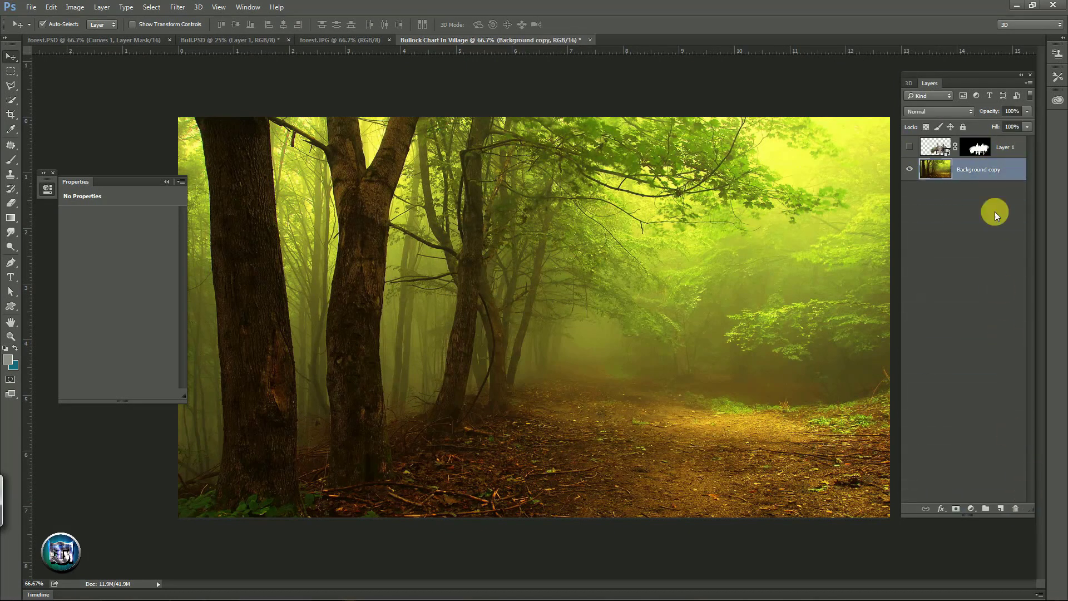
# - Duplicate the forest layer to create Background copy 2
pyautogui.rightClick(1007, 169)
pyautogui.click(945, 137)
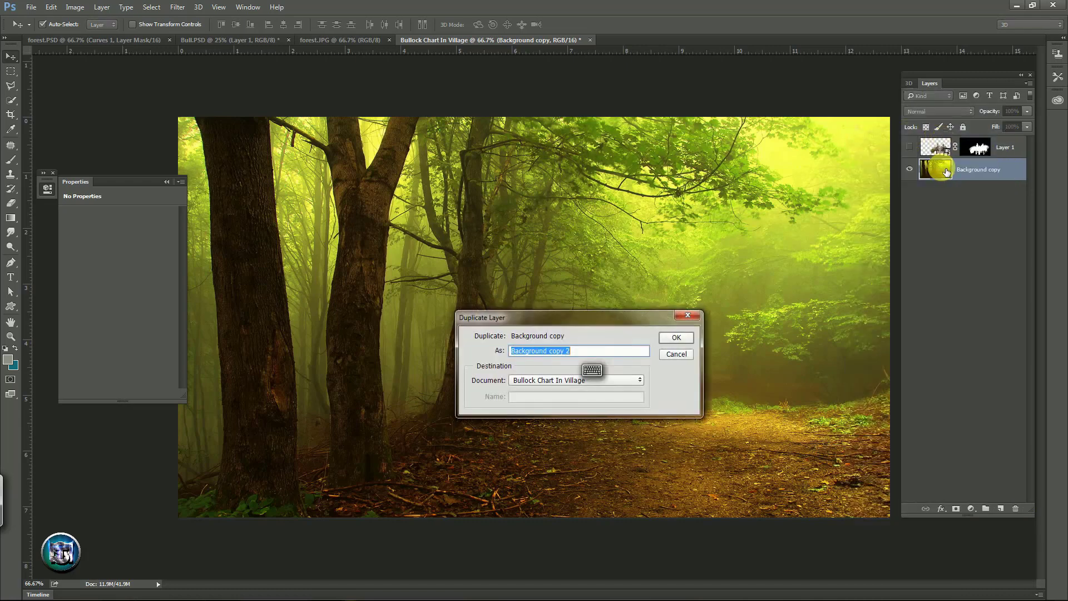
pyautogui.click(676, 338)
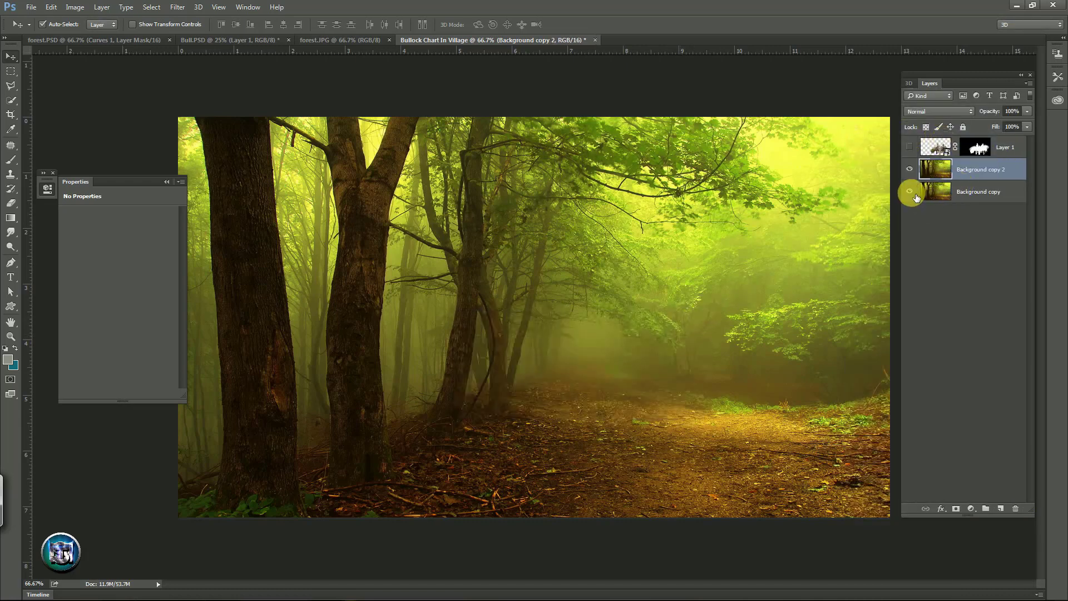
# - Add a clipped, colorized Hue/Saturation layer with hue 36, saturation 25, lightness -12
pyautogui.click(970, 508)
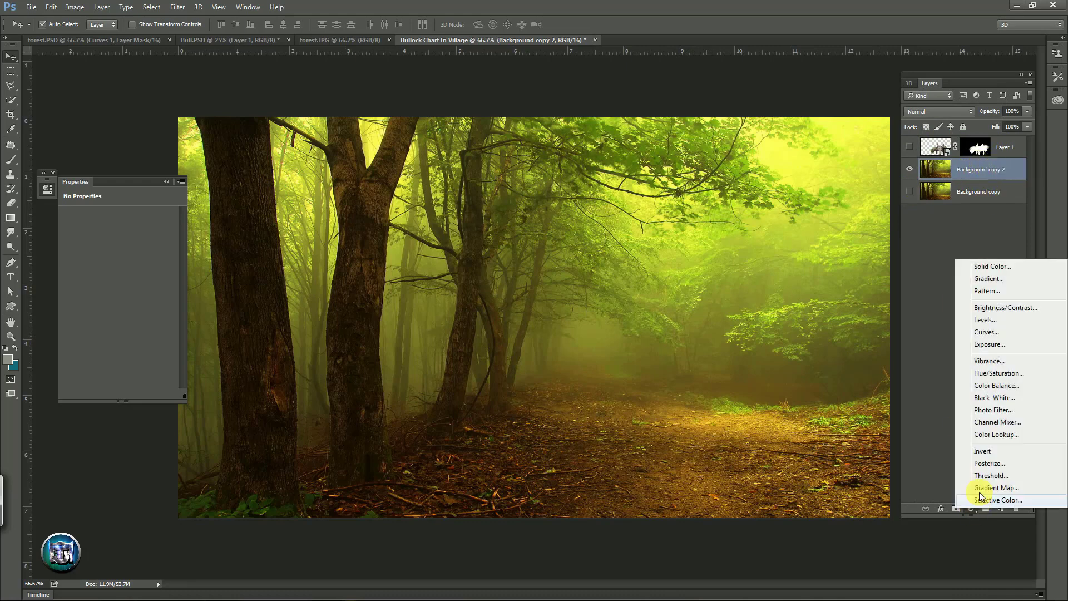
pyautogui.click(993, 374)
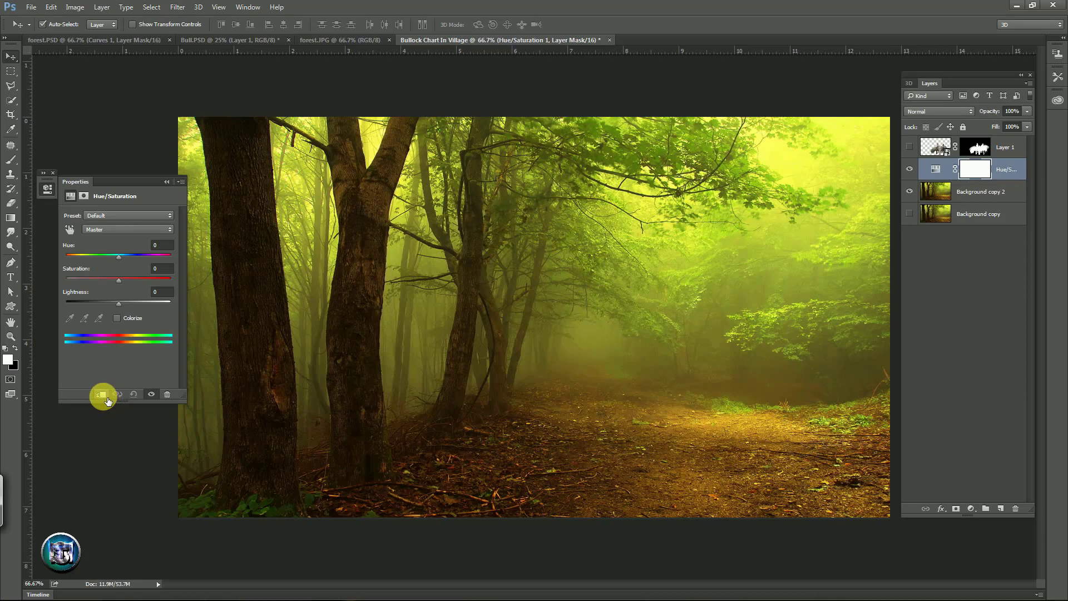
pyautogui.click(102, 394)
pyautogui.click(117, 318)
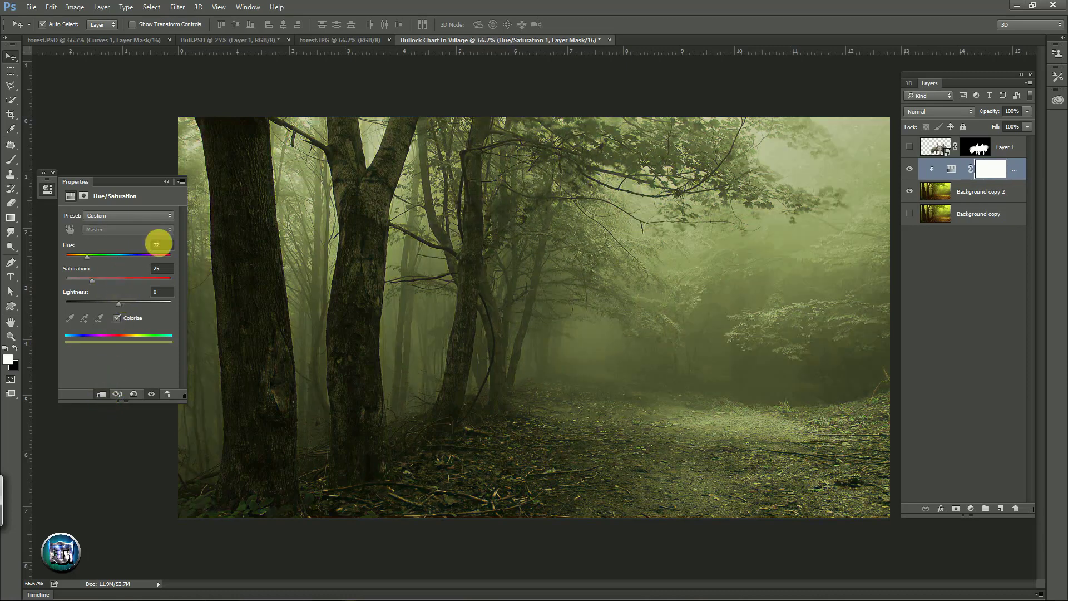
pyautogui.click(161, 245)
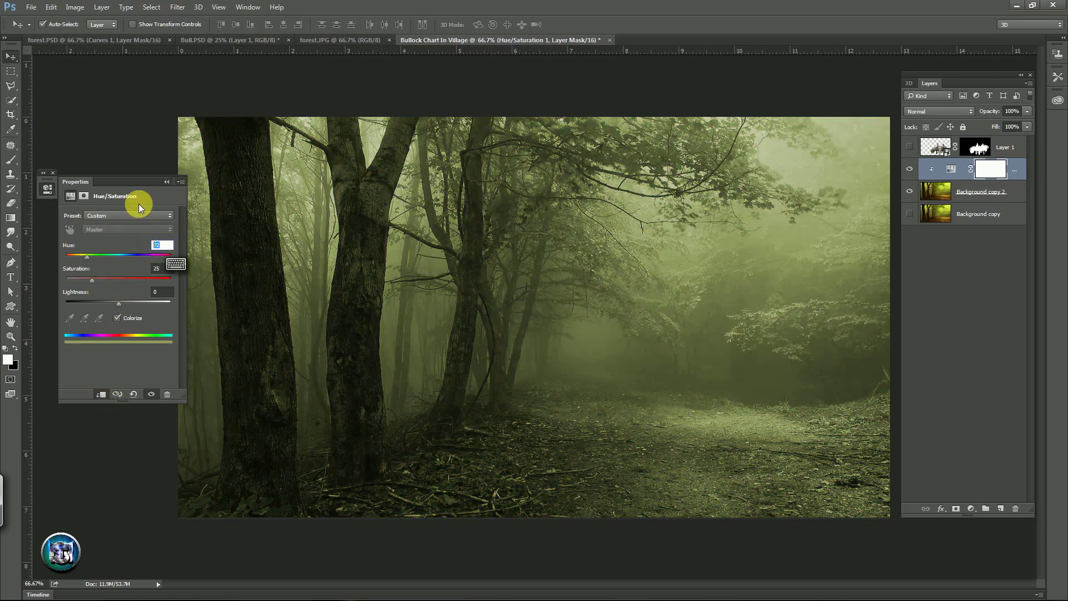
pyautogui.write('36')
pyautogui.click(162, 268)
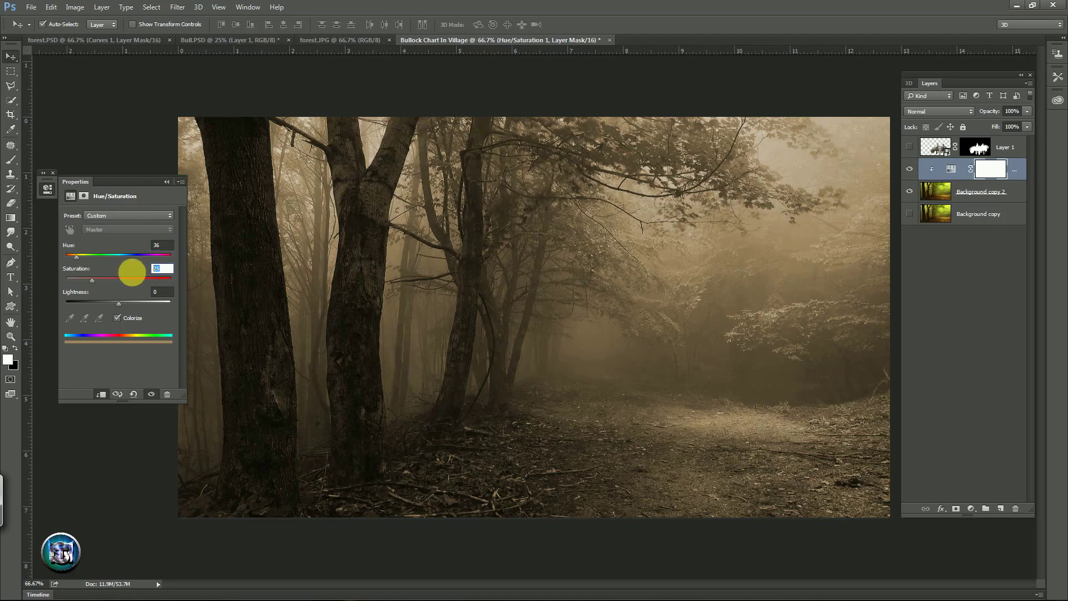
pyautogui.click(168, 298)
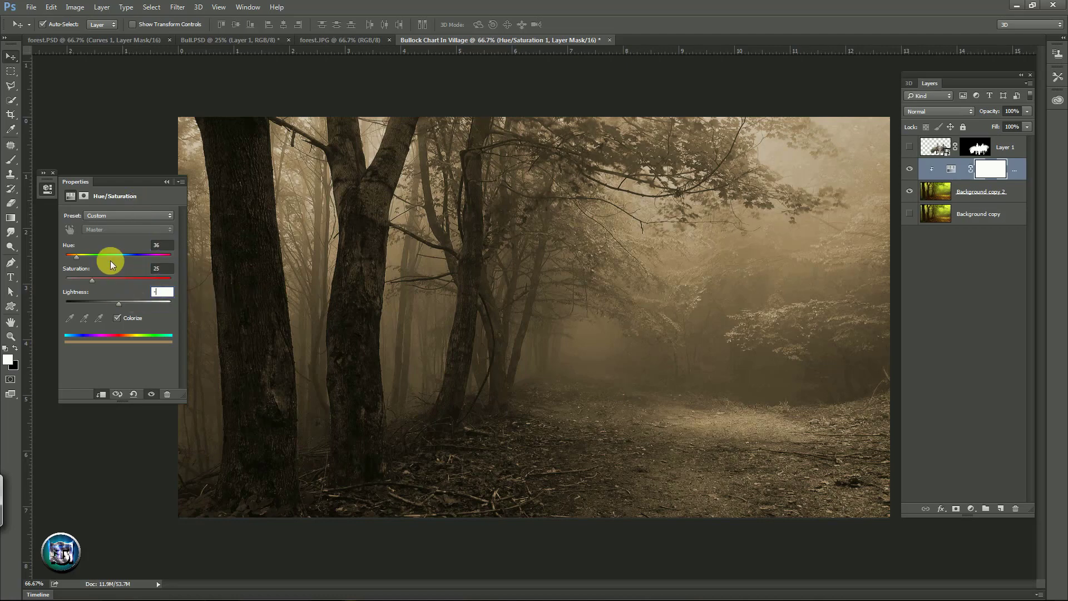
pyautogui.write('12')
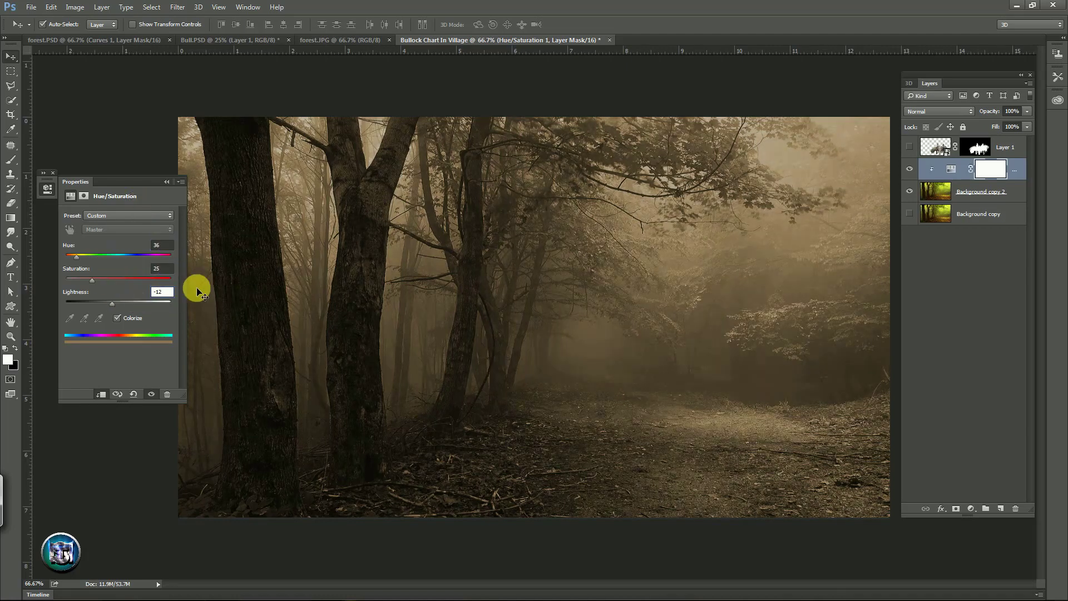
pyautogui.click(164, 182)
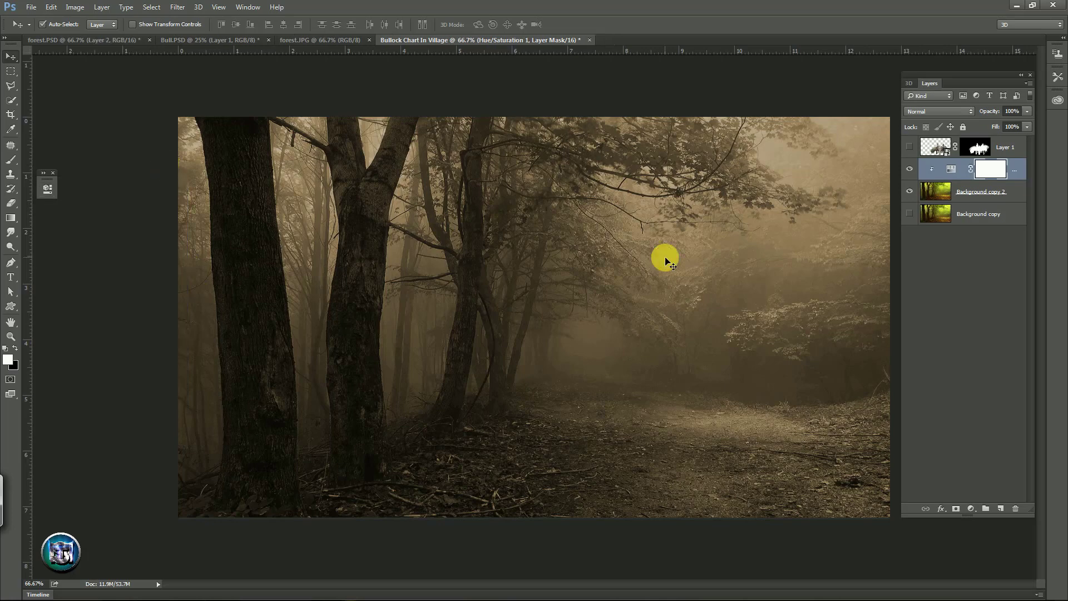
# - Add a new empty layer and set the foreground colour to cyan #5cc9d6
pyautogui.click(1002, 509)
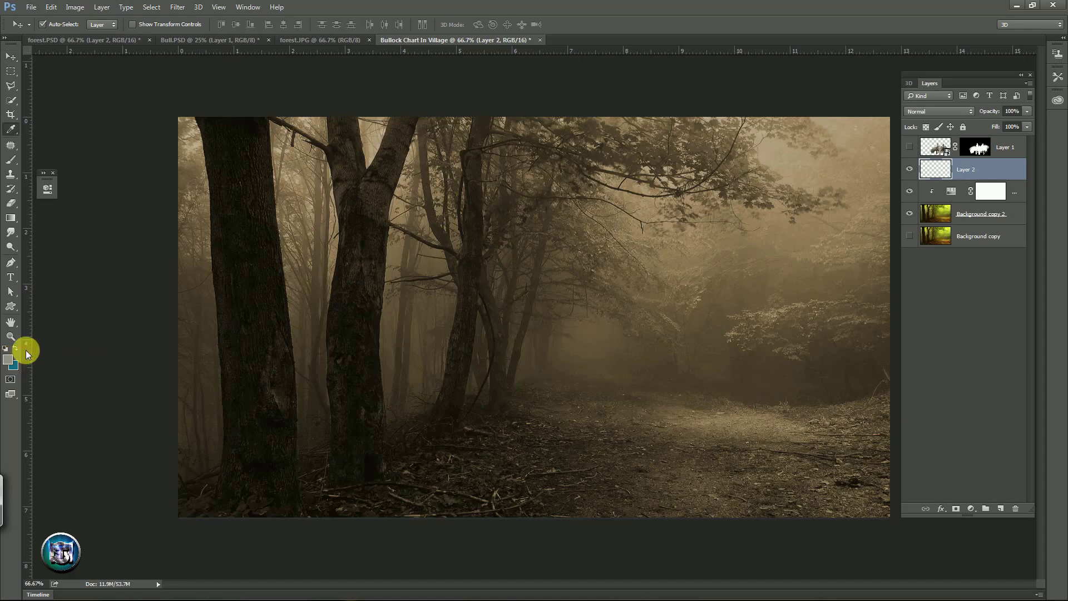
pyautogui.click(8, 359)
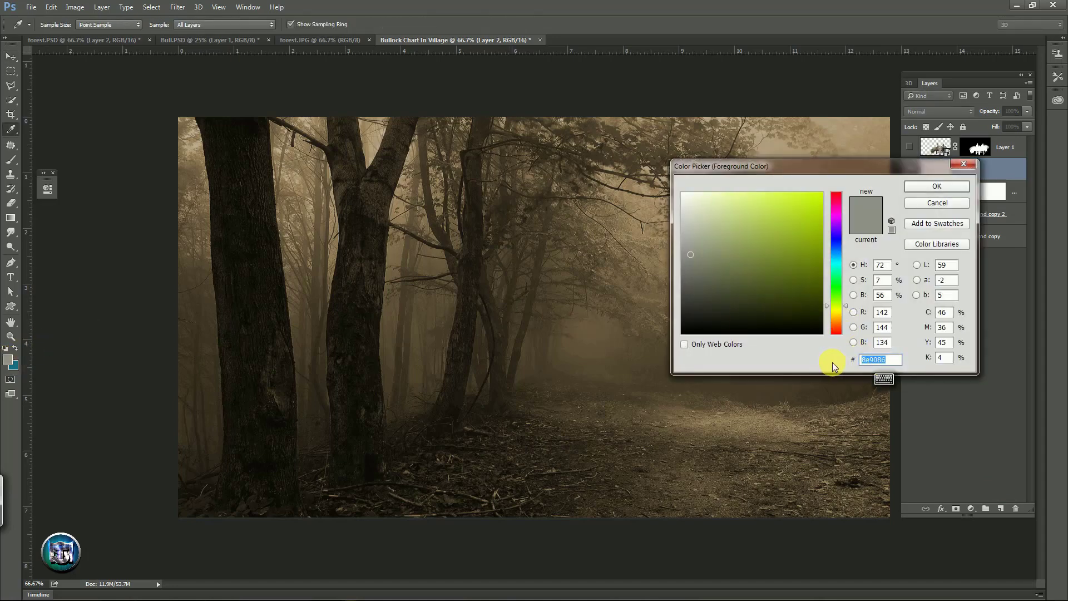
pyautogui.write('5cc9d6')
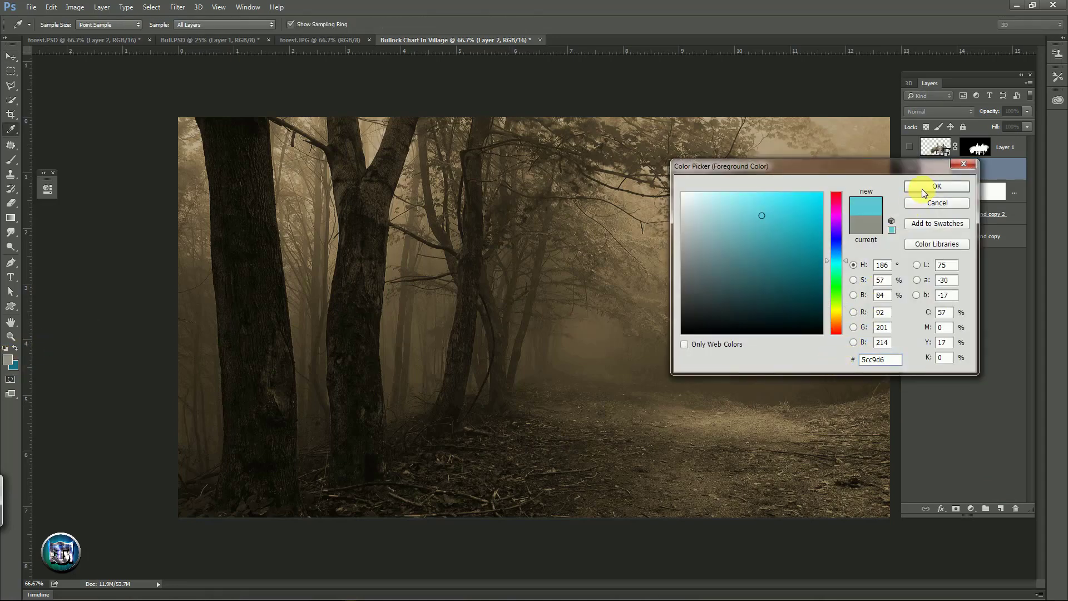
pyautogui.moveTo(892, 359); pyautogui.dragTo(828, 359)
pyautogui.click(934, 184)
pyautogui.press('v')
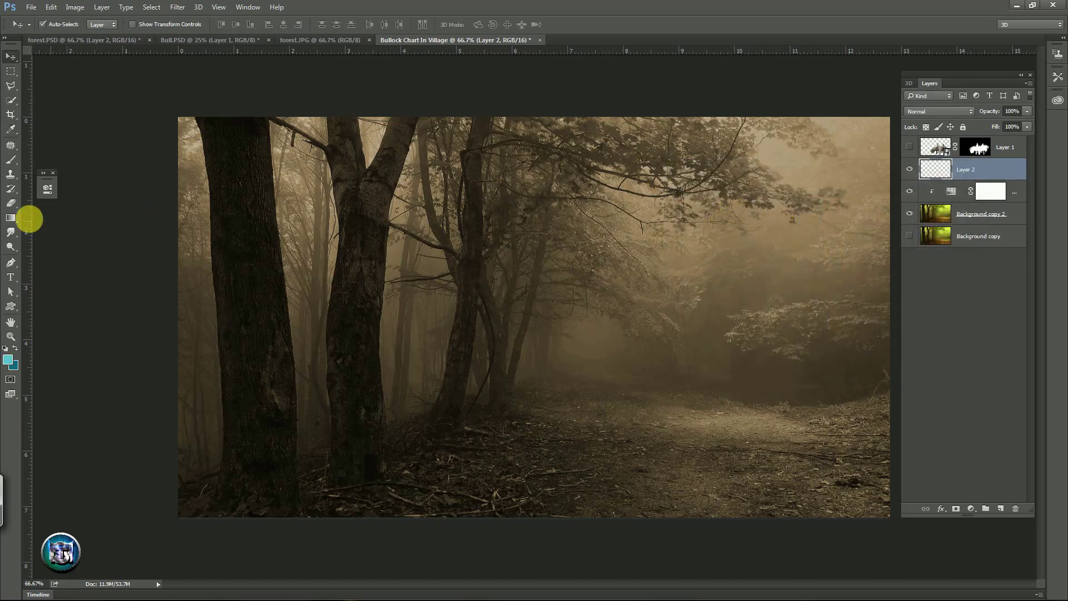
# - Draw a cyan-to-transparent gradient down from the forest top at 75% opacity
pyautogui.click(11, 217)
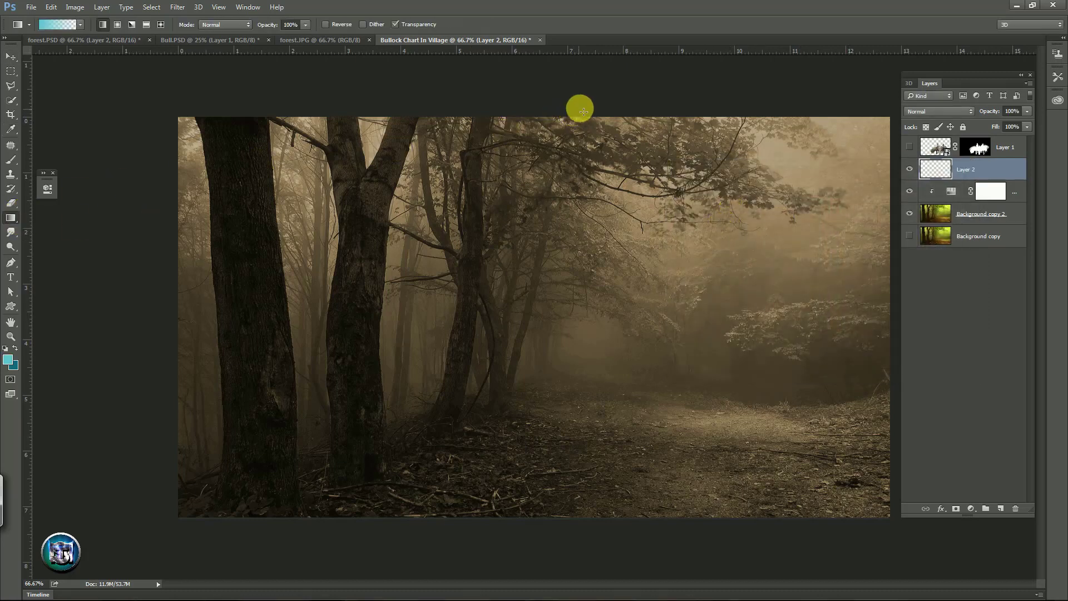
pyautogui.moveTo(560, 81); pyautogui.dragTo(575, 429)
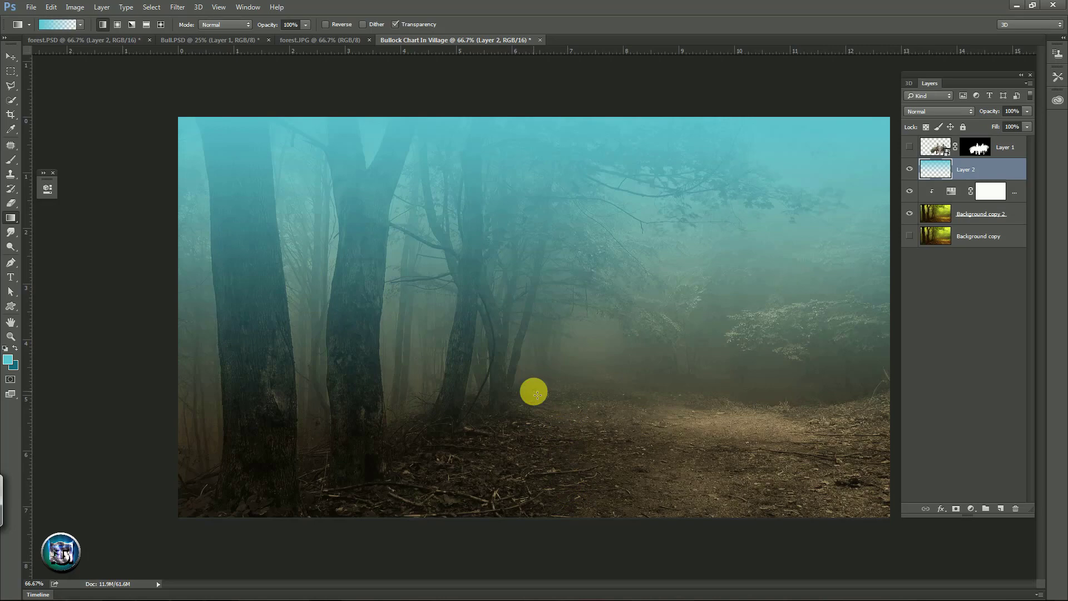
pyautogui.click(1021, 114)
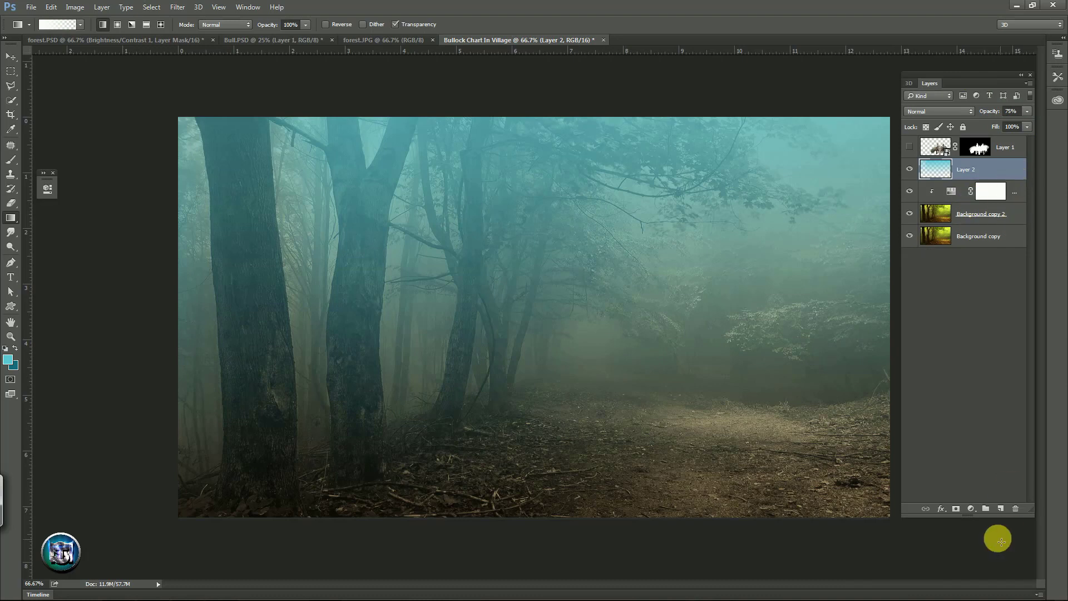
# - Add a Color Lookup adjustment layer using the FoggyNight.3DL look
pyautogui.click(971, 508)
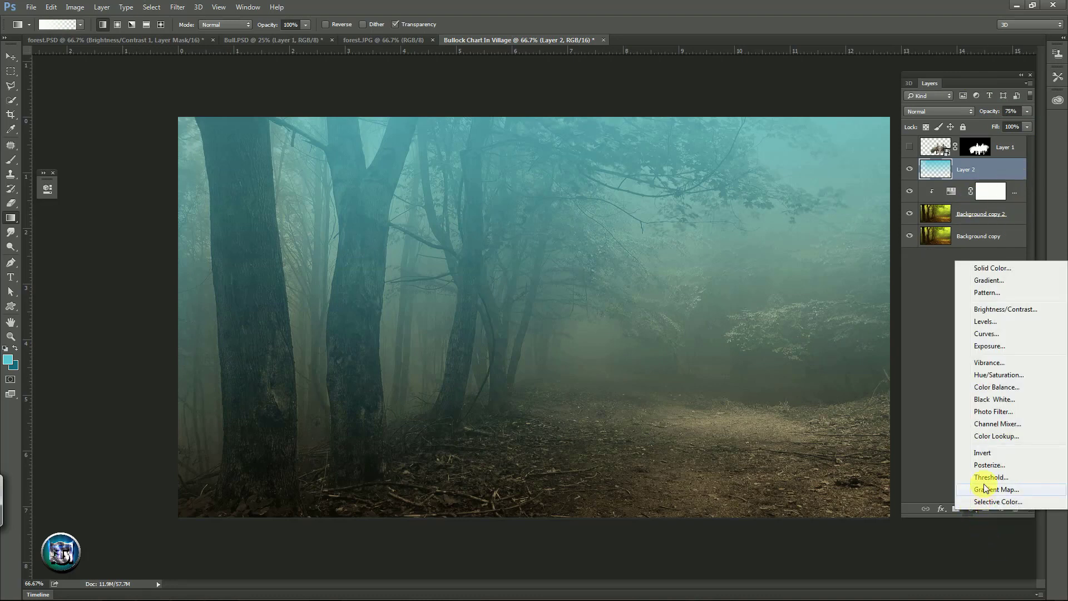
pyautogui.click(988, 438)
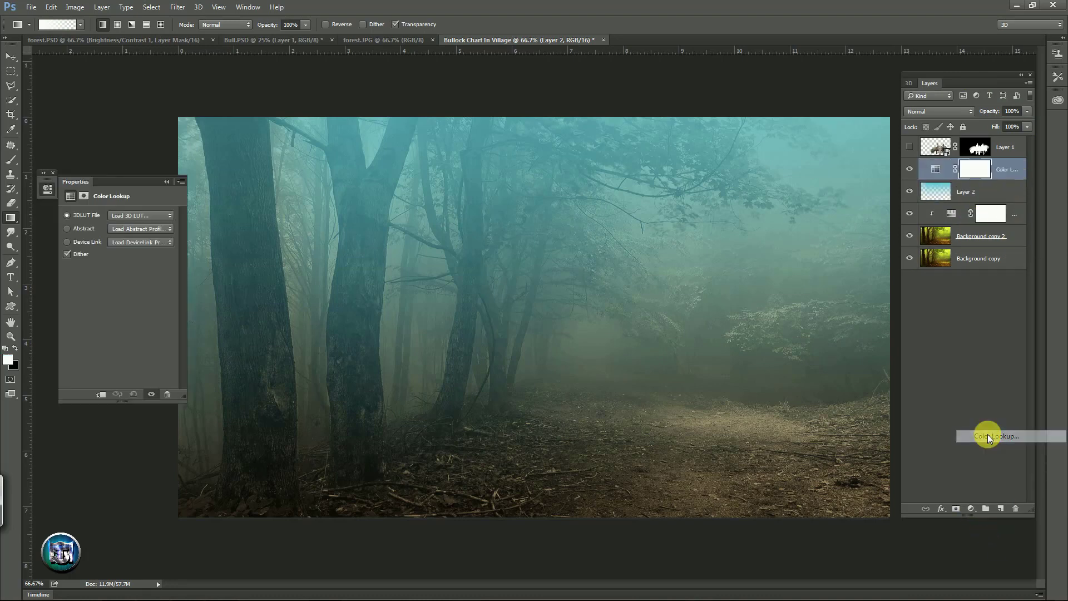
pyautogui.click(124, 216)
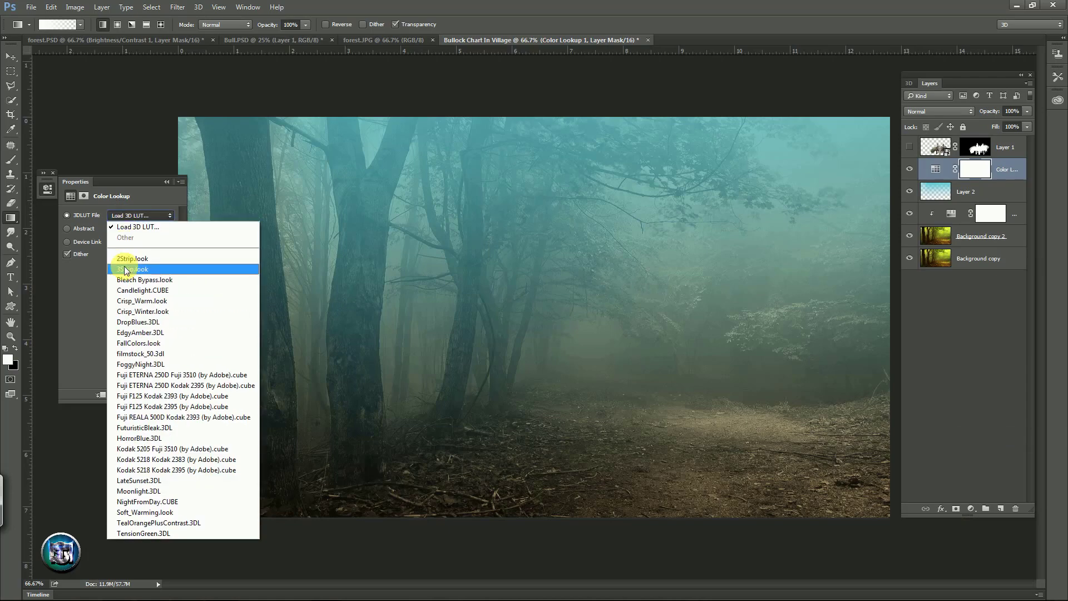
pyautogui.click(143, 365)
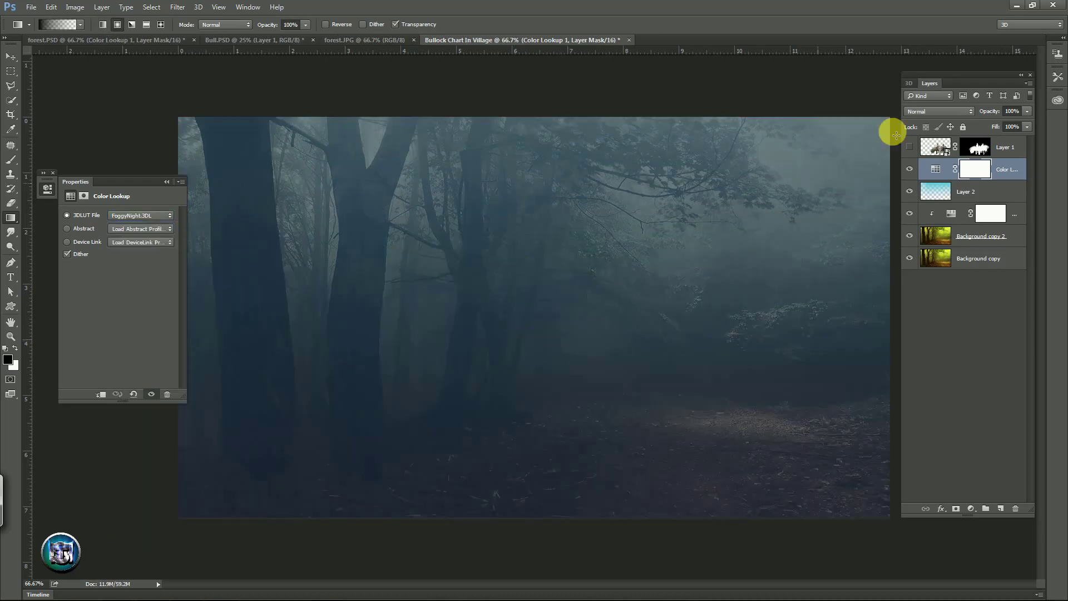
# - Set the lookup layer to 75% opacity and gradient-mask it away from the centre
pyautogui.click(1023, 115)
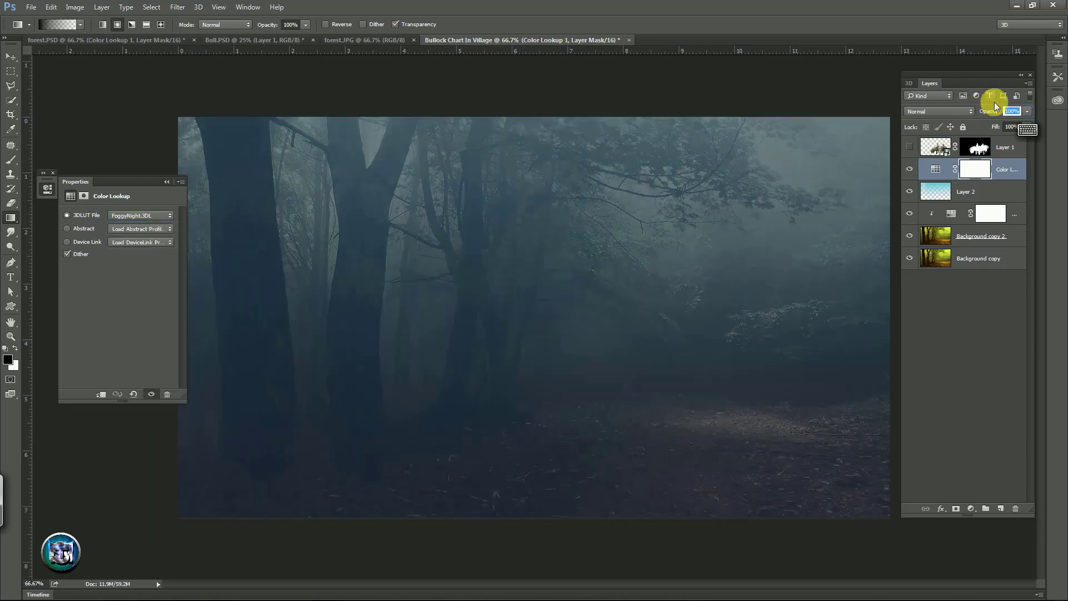
pyautogui.write('375')
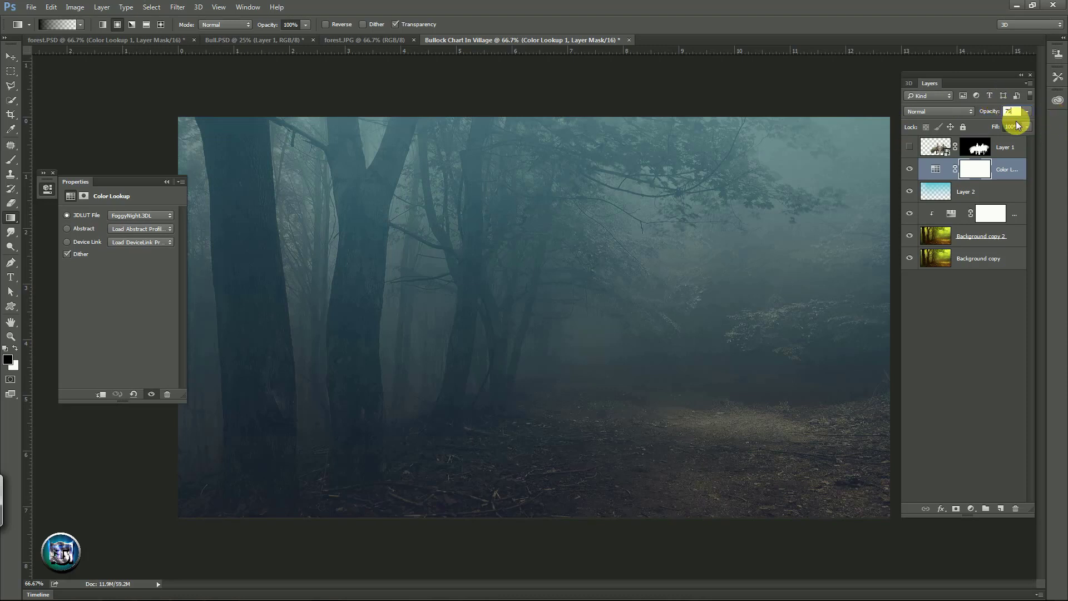
pyautogui.press('Return')
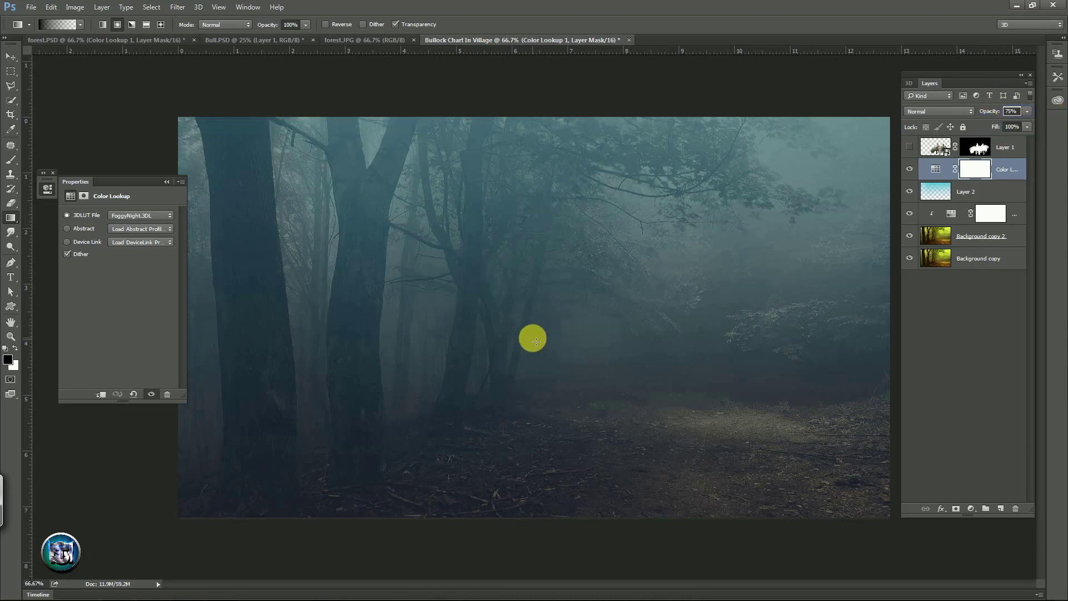
pyautogui.moveTo(533, 338); pyautogui.dragTo(850, 336)
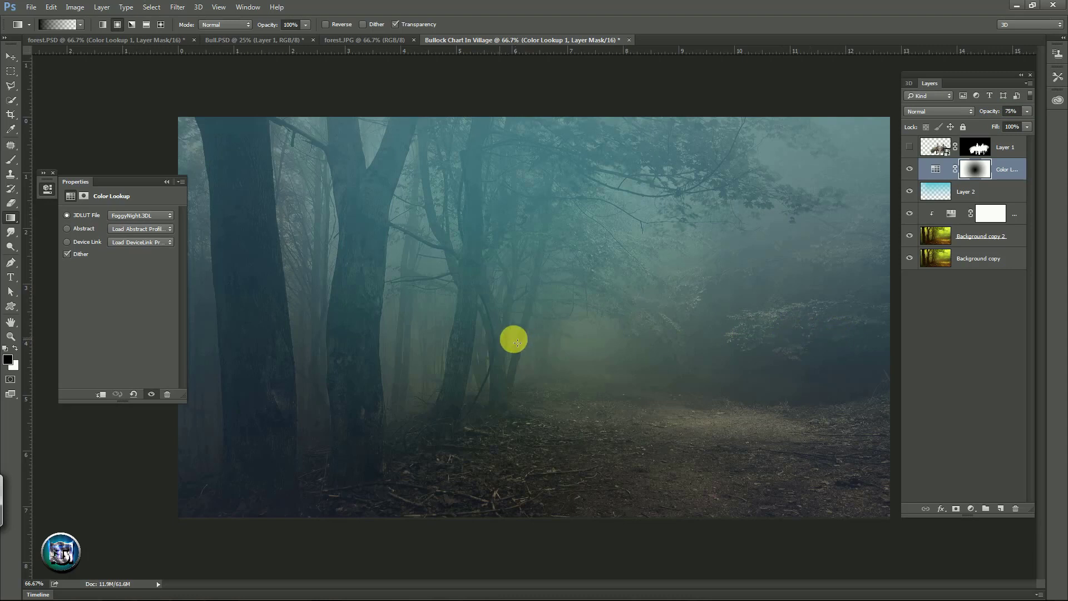
pyautogui.moveTo(523, 341)
pyautogui.mouseDown()
pyautogui.moveTo(844, 339)
pyautogui.moveTo(533, 345)
pyautogui.mouseUp()
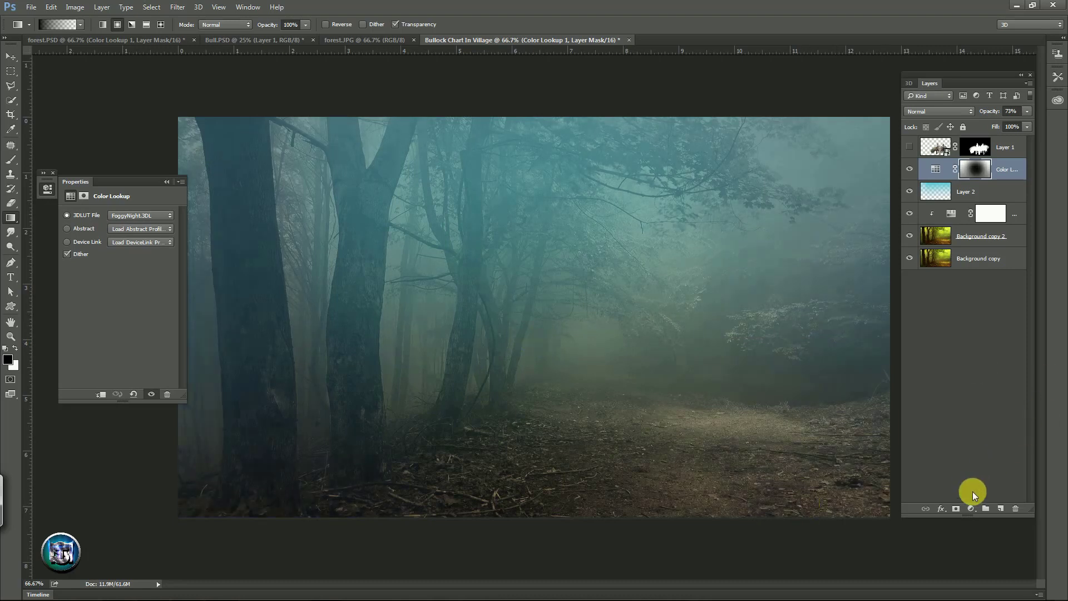
# - Add a Curves layer, pulling the shadows down and lifting an upper point
pyautogui.click(971, 508)
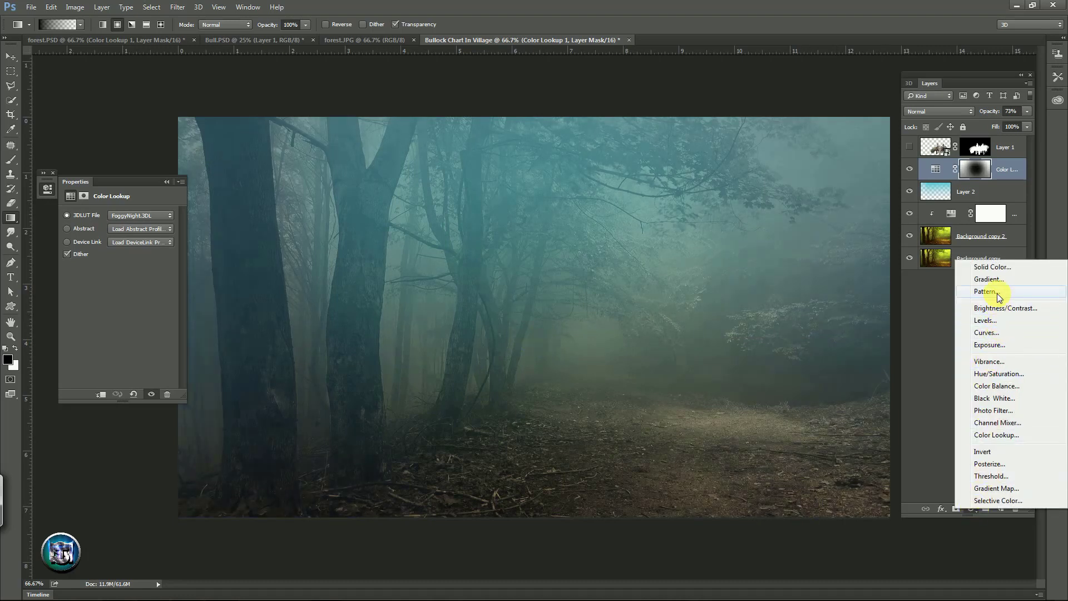
pyautogui.click(995, 333)
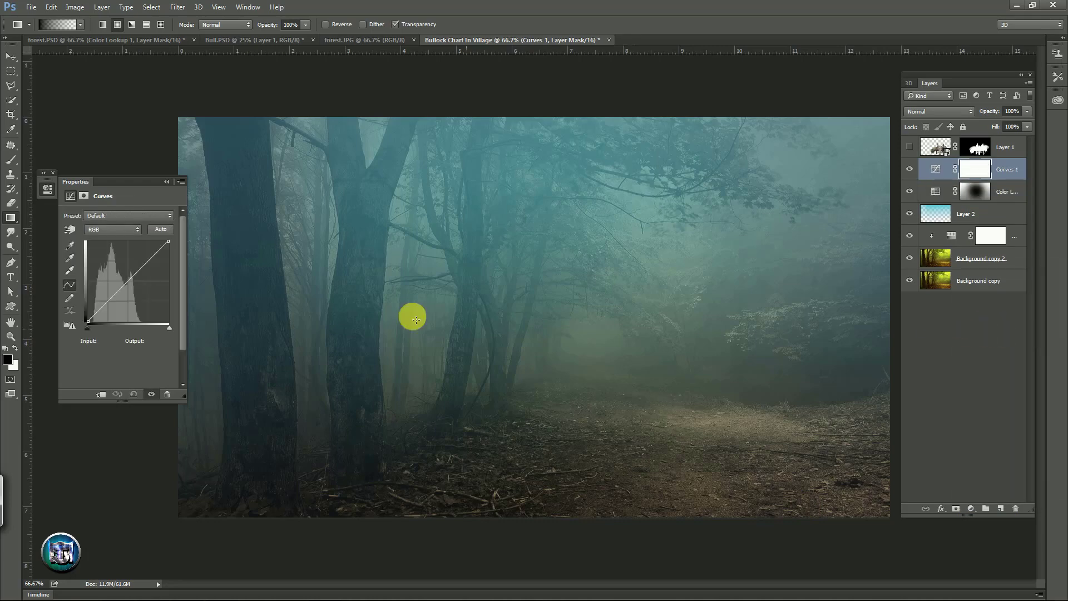
pyautogui.moveTo(113, 305); pyautogui.dragTo(119, 305)
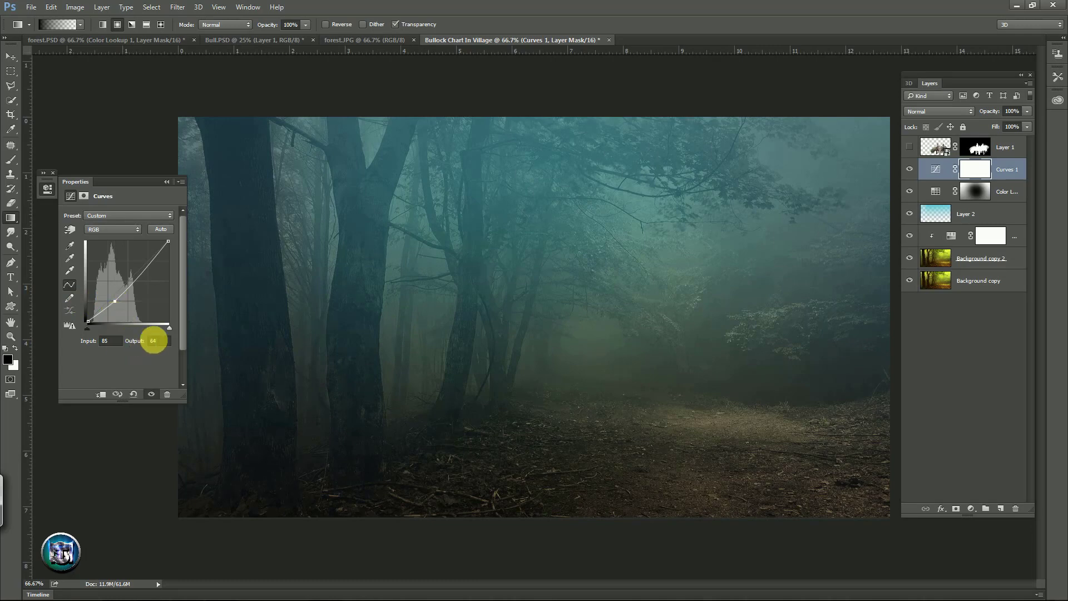
pyautogui.click(154, 341)
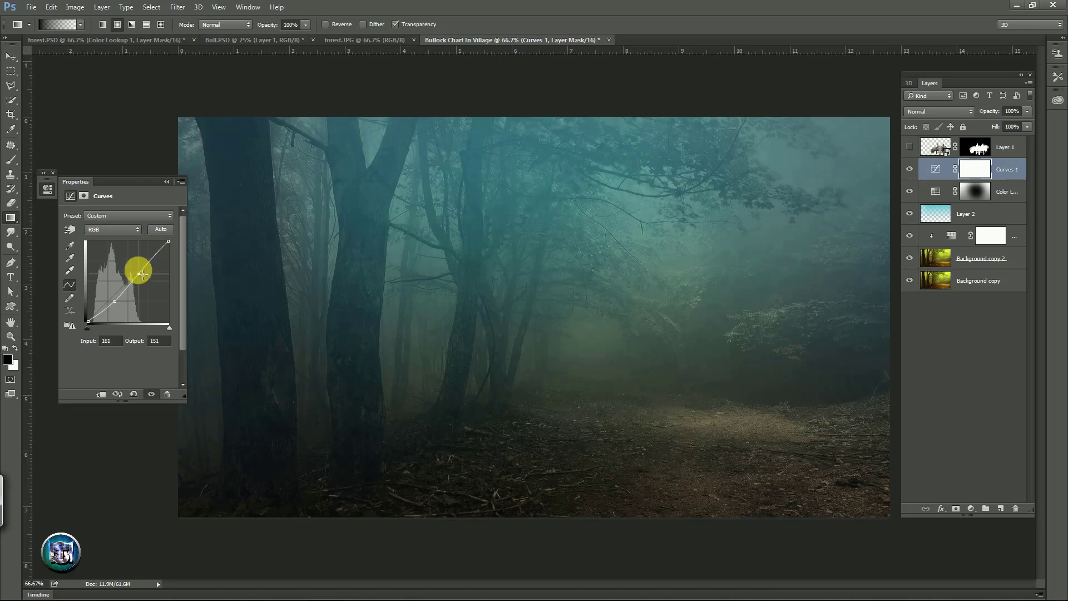
pyautogui.moveTo(139, 273); pyautogui.dragTo(141, 269)
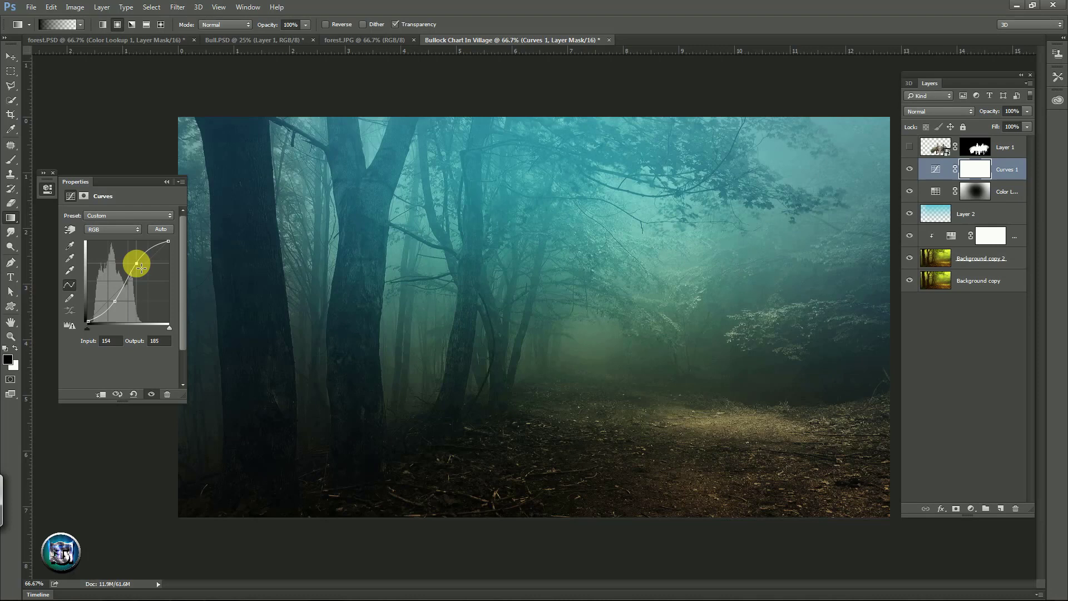
# - Set the upper curve point to Input 148, Output 163
pyautogui.click(133, 343)
pyautogui.hotkey('shift', 'Tab')
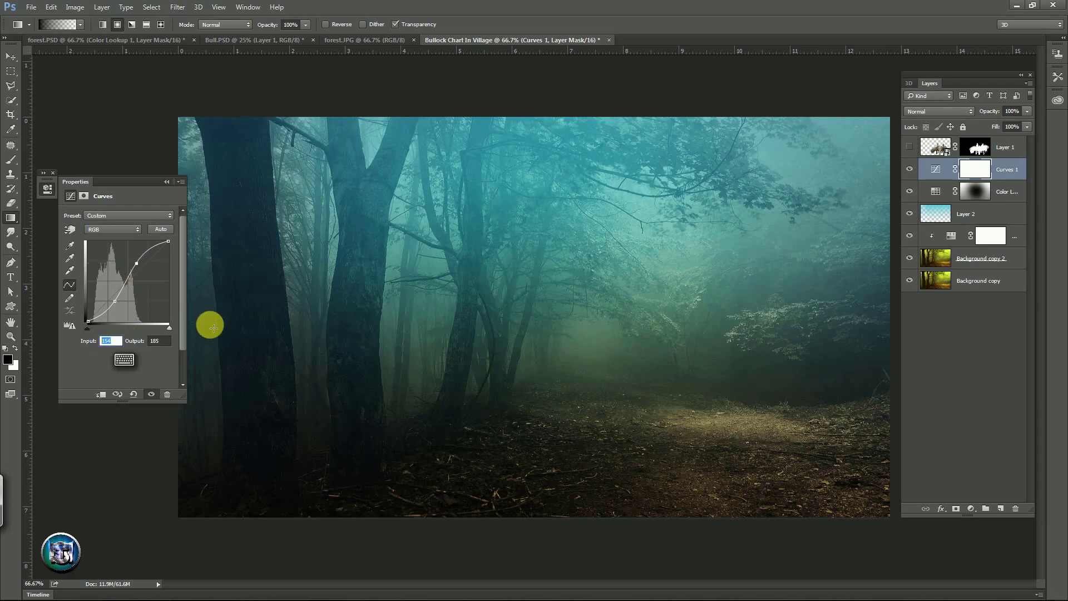
pyautogui.write('148')
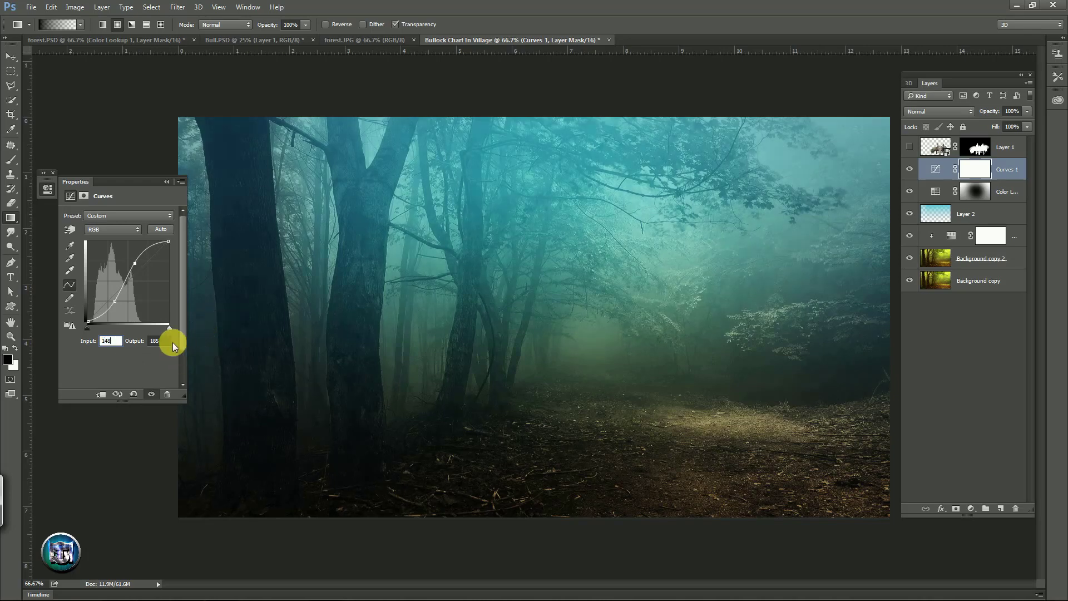
pyautogui.press('Tab')
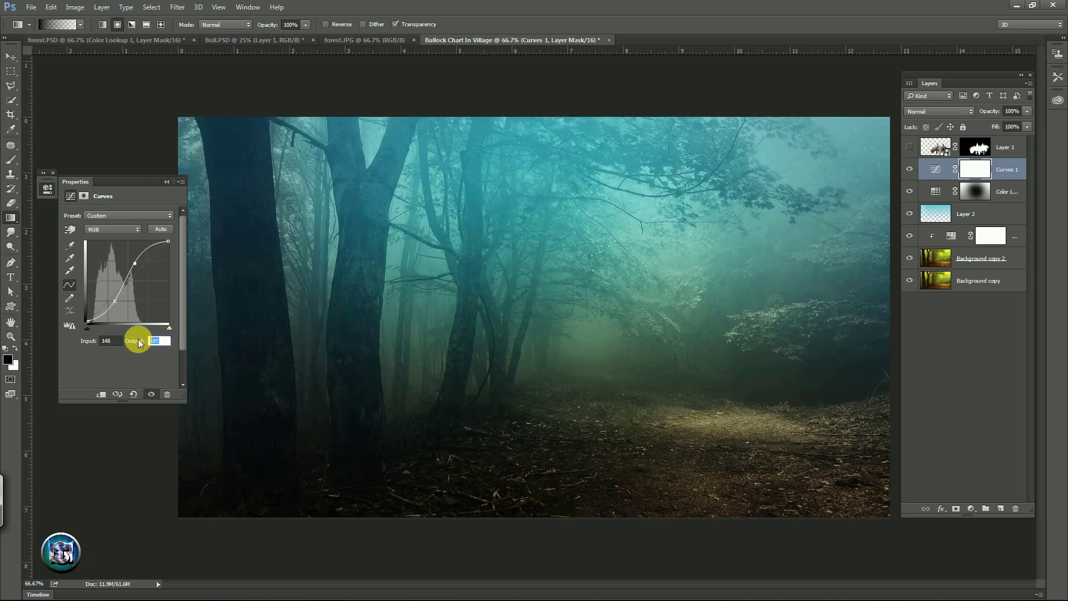
pyautogui.write('163')
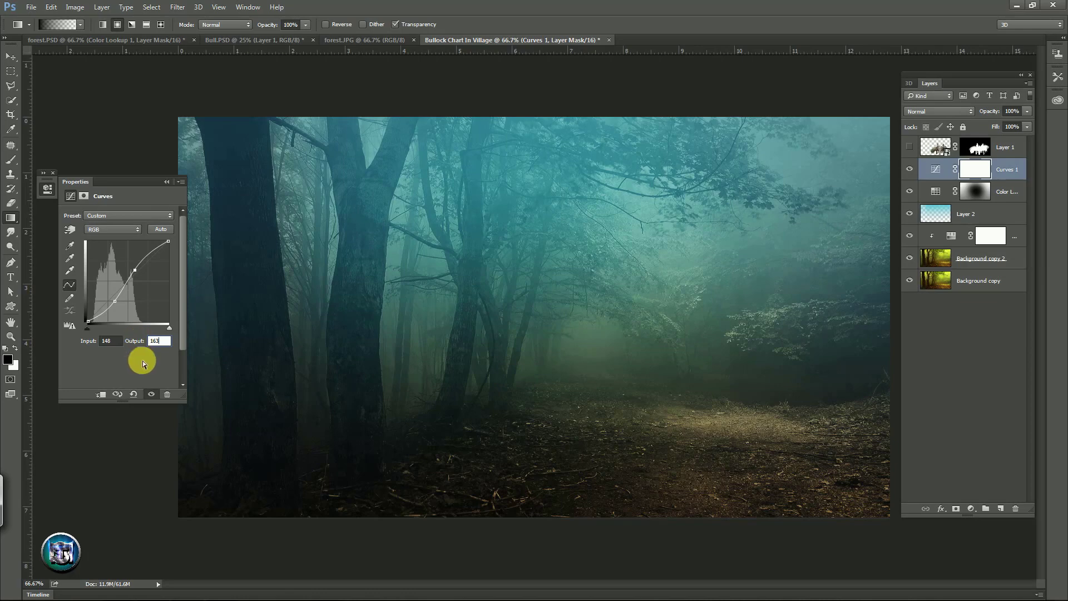
pyautogui.click(532, 332)
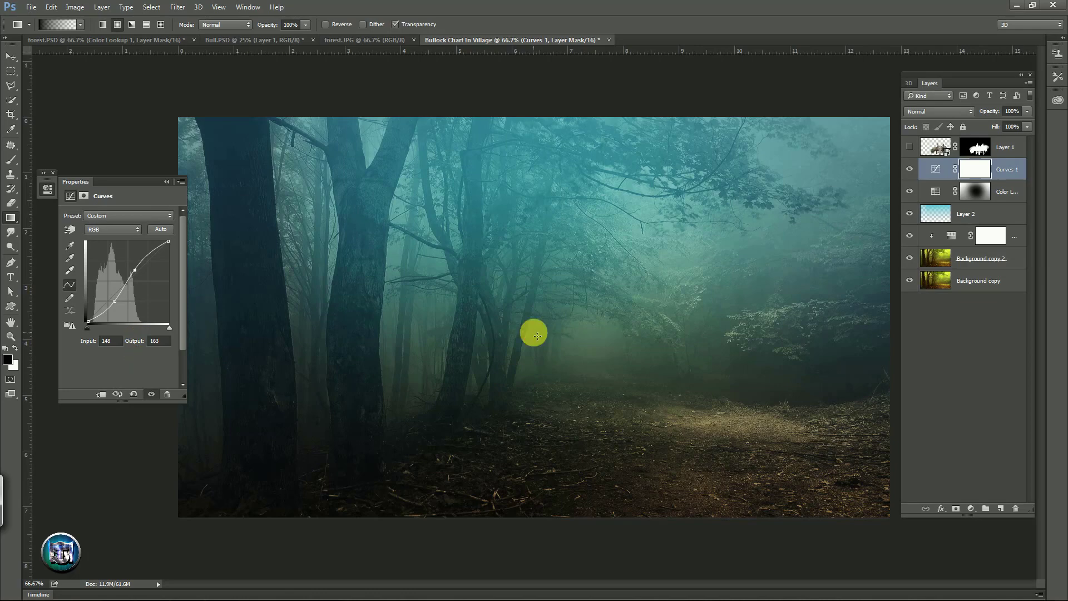
# - Add a Brightness/Contrast layer with brightness -44 and contrast 90
pyautogui.click(972, 508)
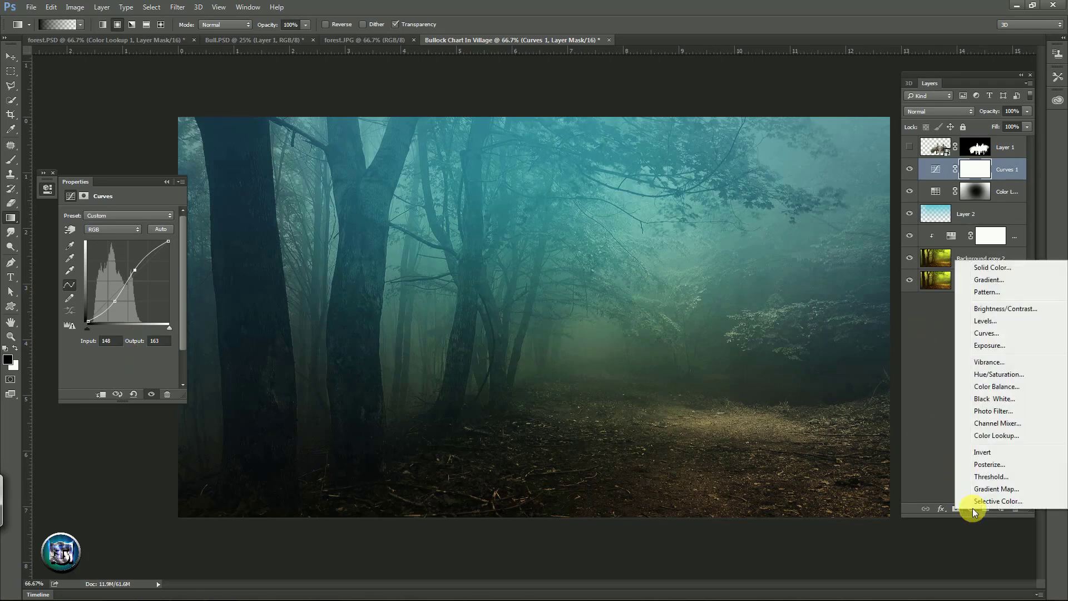
pyautogui.click(1004, 309)
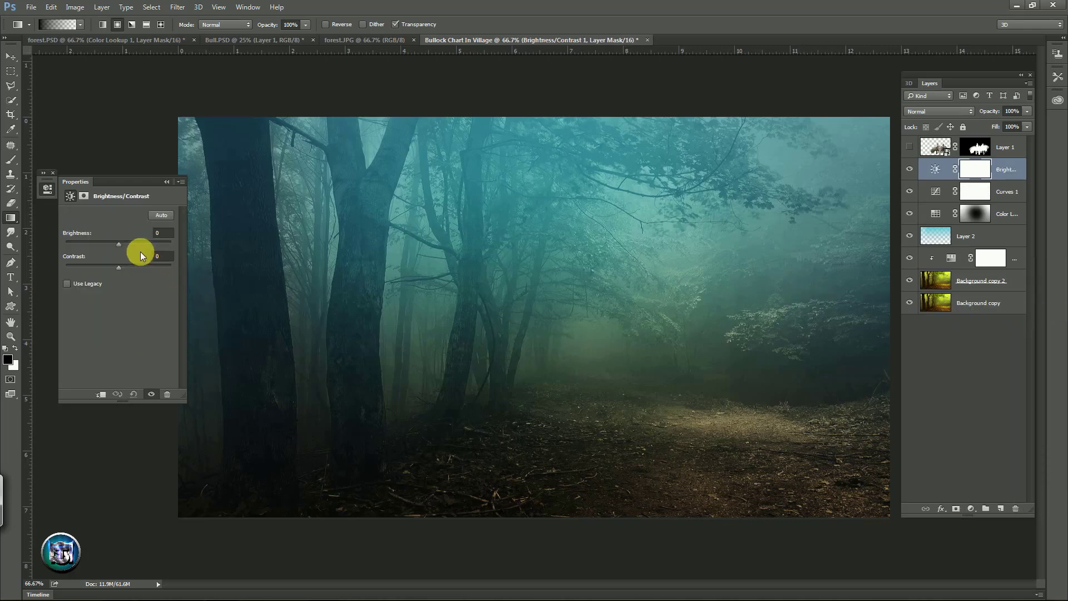
pyautogui.moveTo(118, 245); pyautogui.dragTo(113, 244)
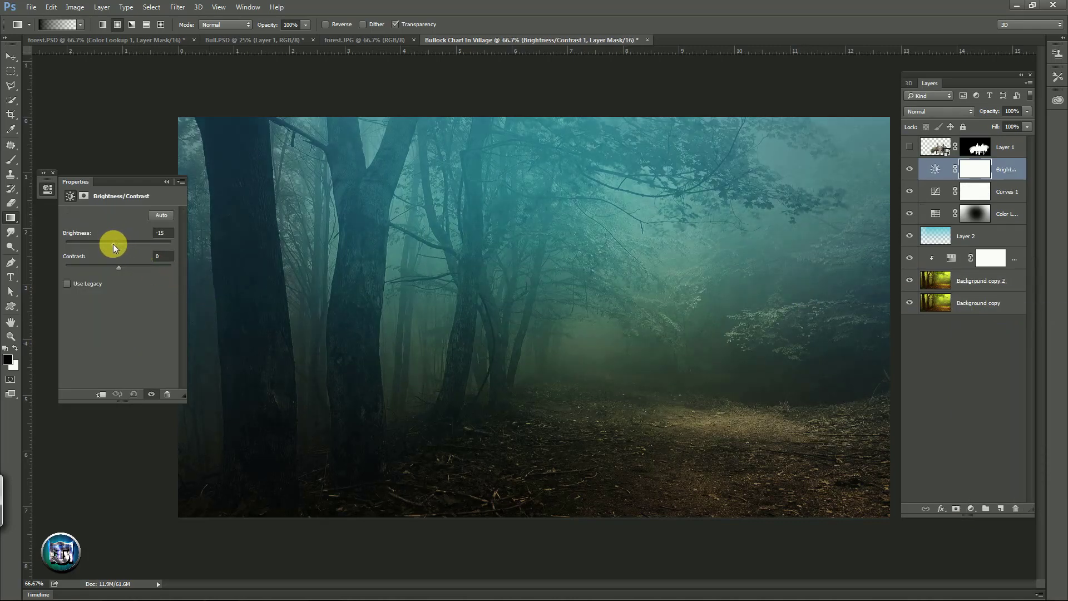
pyautogui.doubleClick(162, 233)
pyautogui.write('-44')
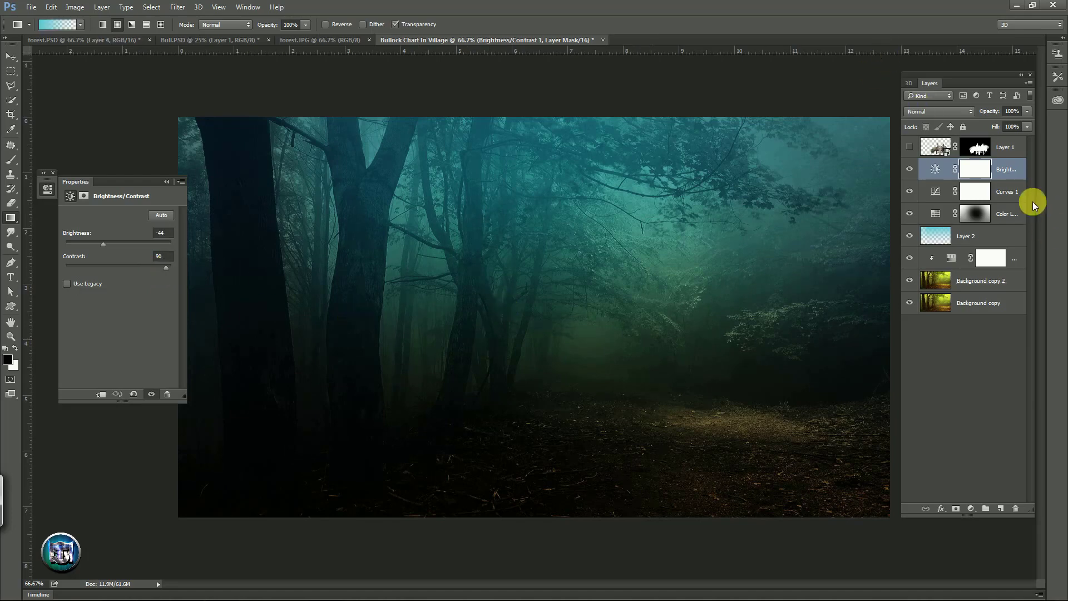
# - Group the Curves, Color Lookup and other adjustment layers together
pyautogui.keyDown('ctrl'); pyautogui.click(1014, 192); pyautogui.keyUp('ctrl')
pyautogui.keyDown('ctrl'); pyautogui.click(1018, 212); pyautogui.keyUp('ctrl')
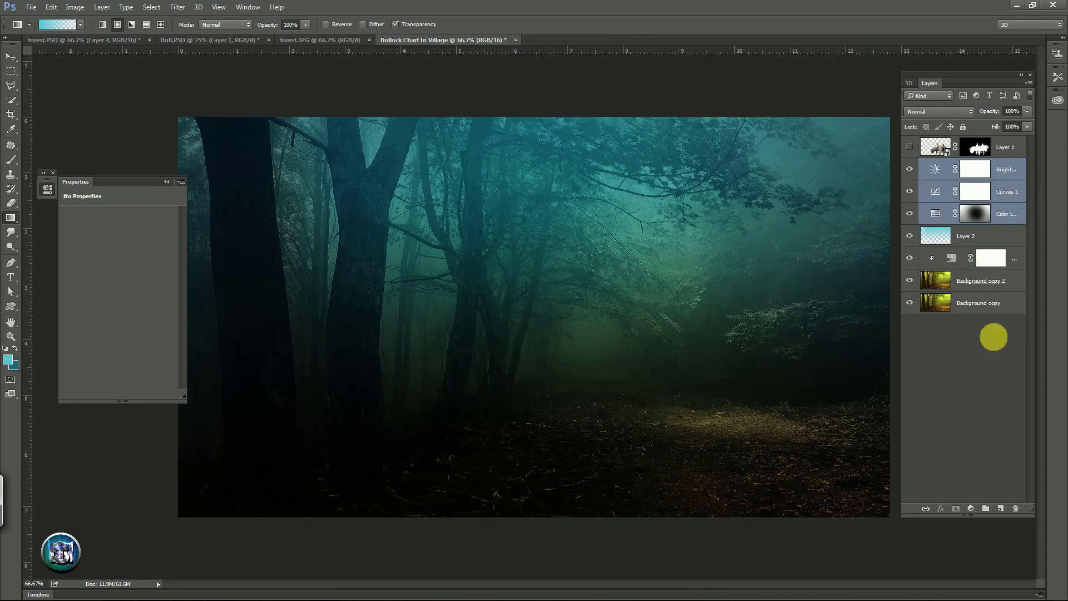
pyautogui.click(985, 508)
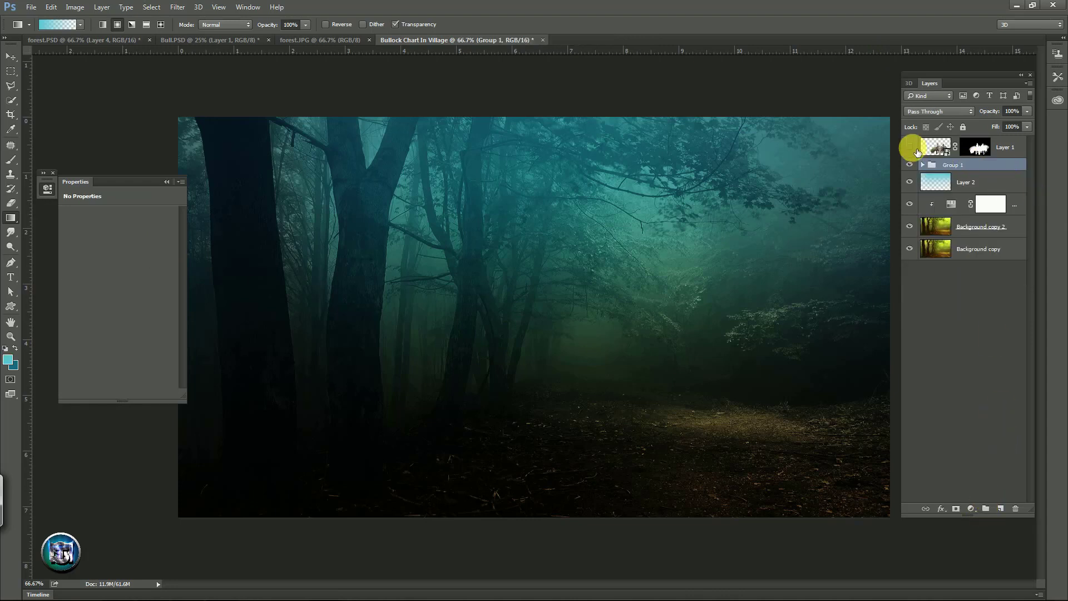
# - Show the bullock-cart layer, duplicate it, and select the lower cart copy
pyautogui.click(909, 147)
pyautogui.click(1001, 150)
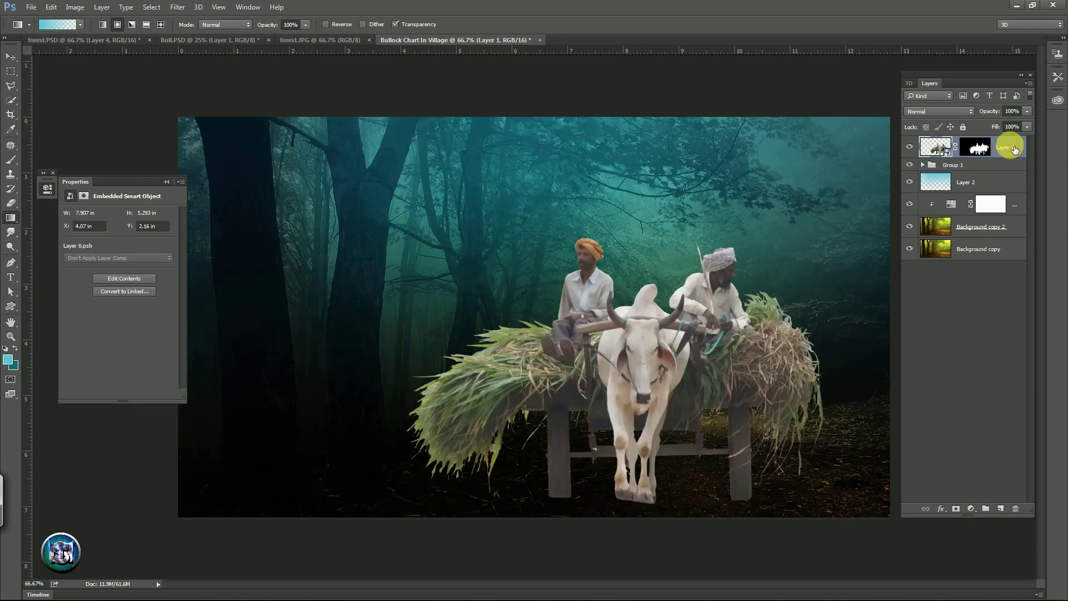
pyautogui.rightClick(1014, 149)
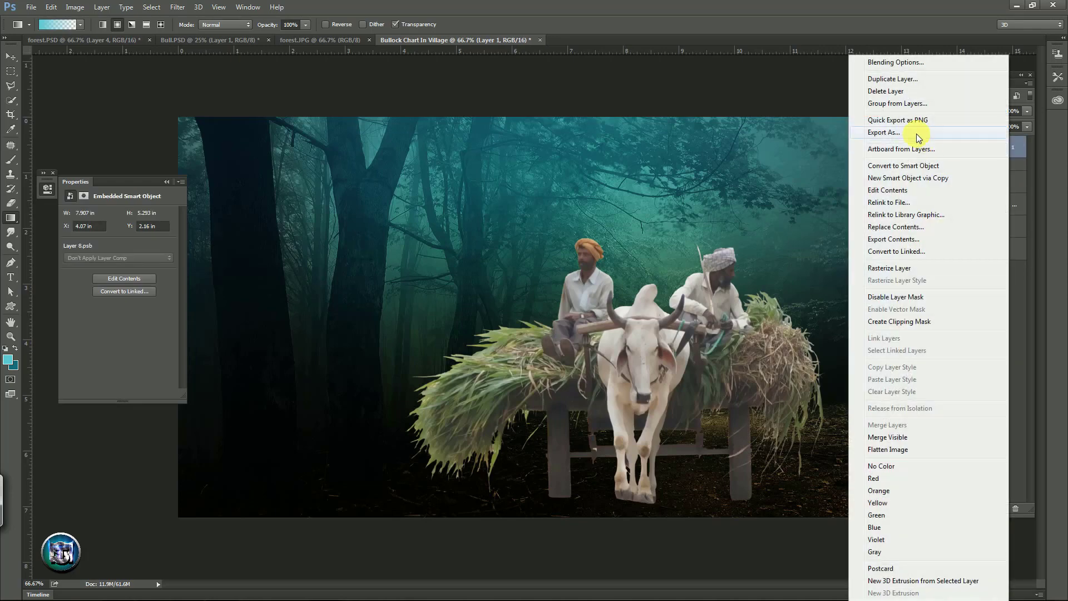
pyautogui.click(893, 79)
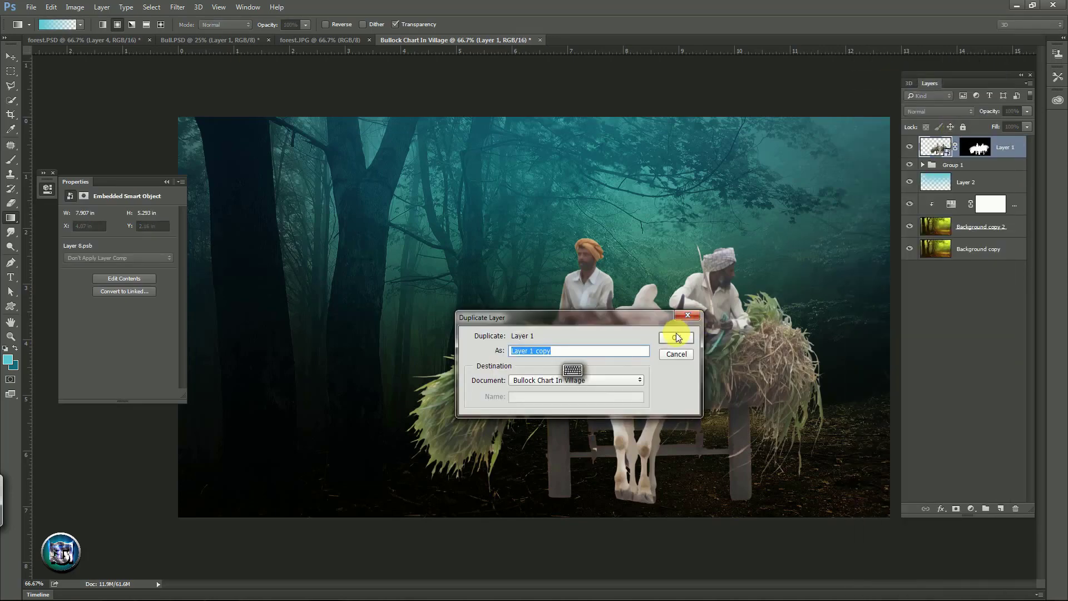
pyautogui.click(675, 337)
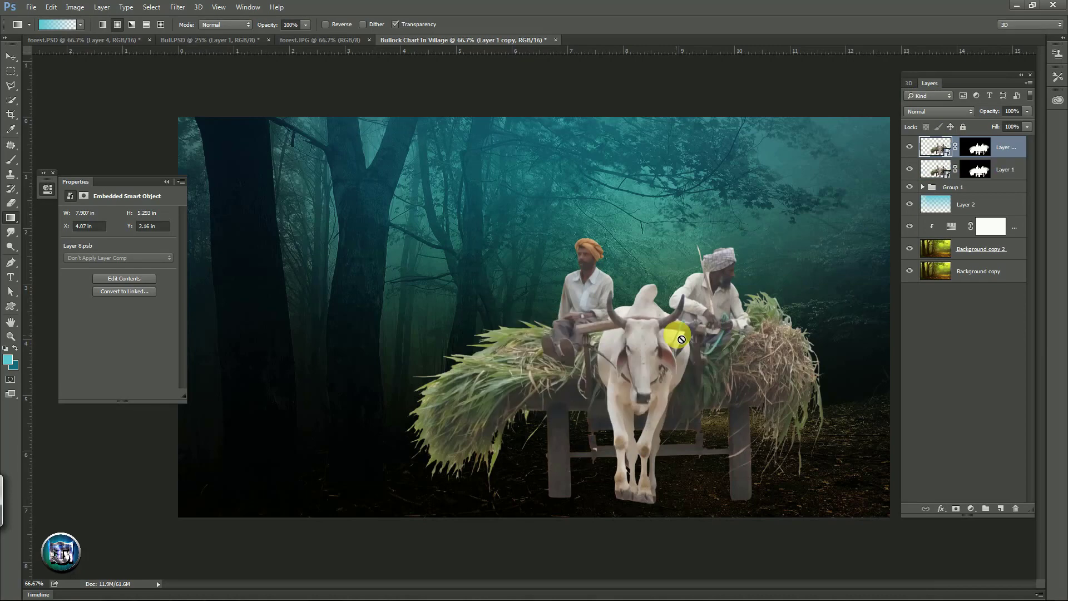
pyautogui.click(1009, 170)
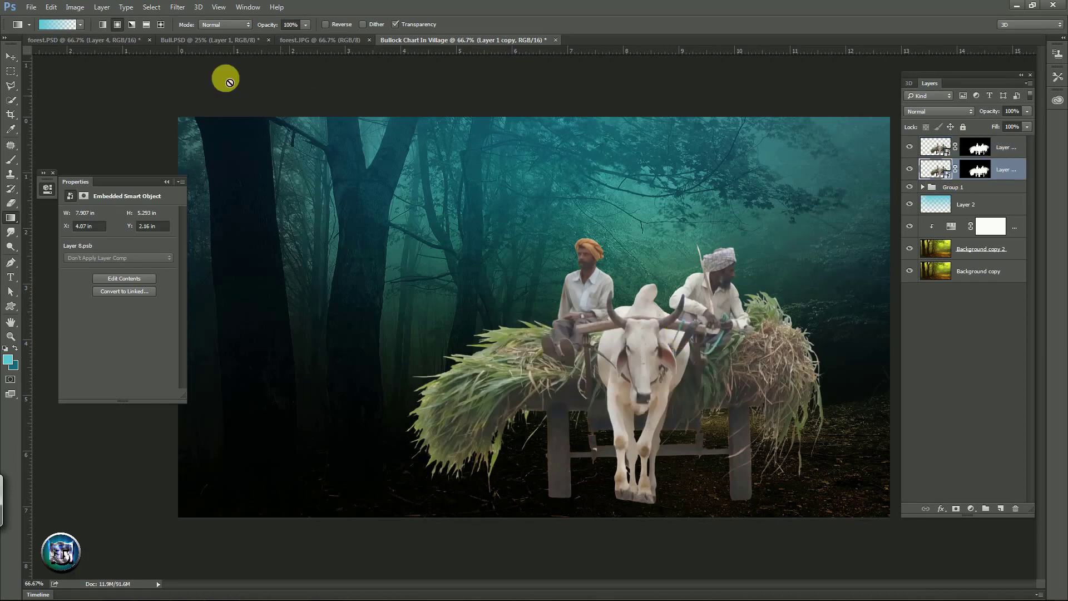
pyautogui.click(50, 6)
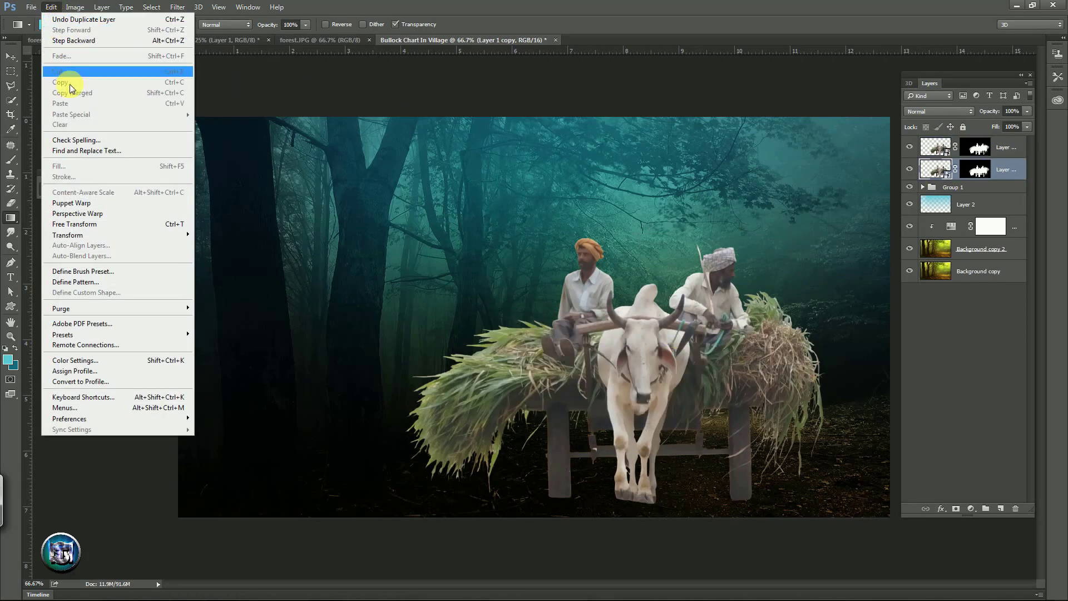
# - Rotate the cart copy 180° and squash it into a thin strip beneath the cart
pyautogui.click(89, 224)
pyautogui.rightClick(669, 388)
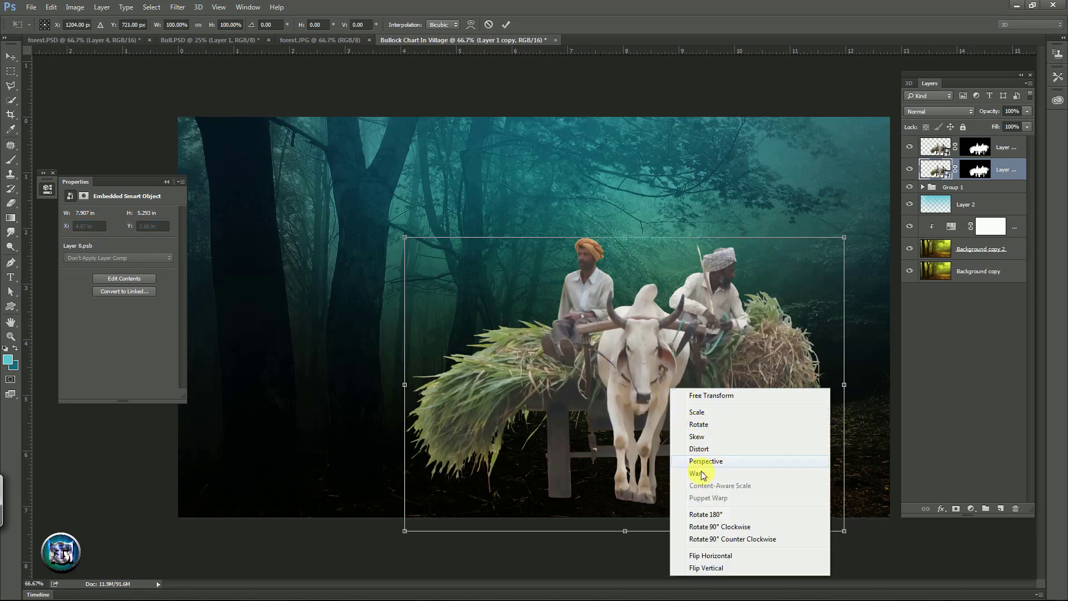
pyautogui.click(700, 515)
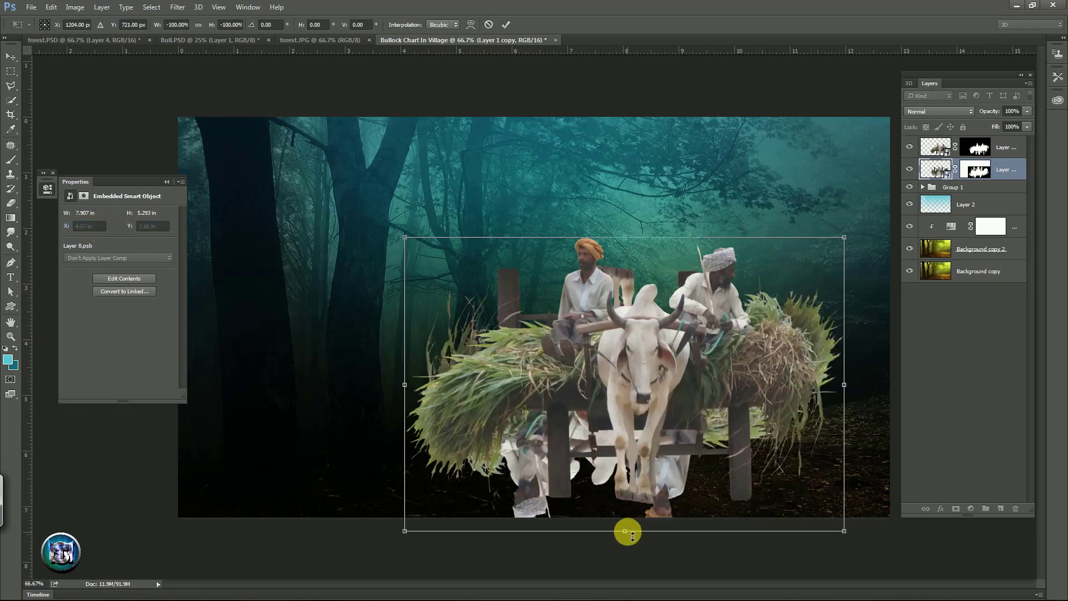
pyautogui.moveTo(625, 530); pyautogui.dragTo(633, 438)
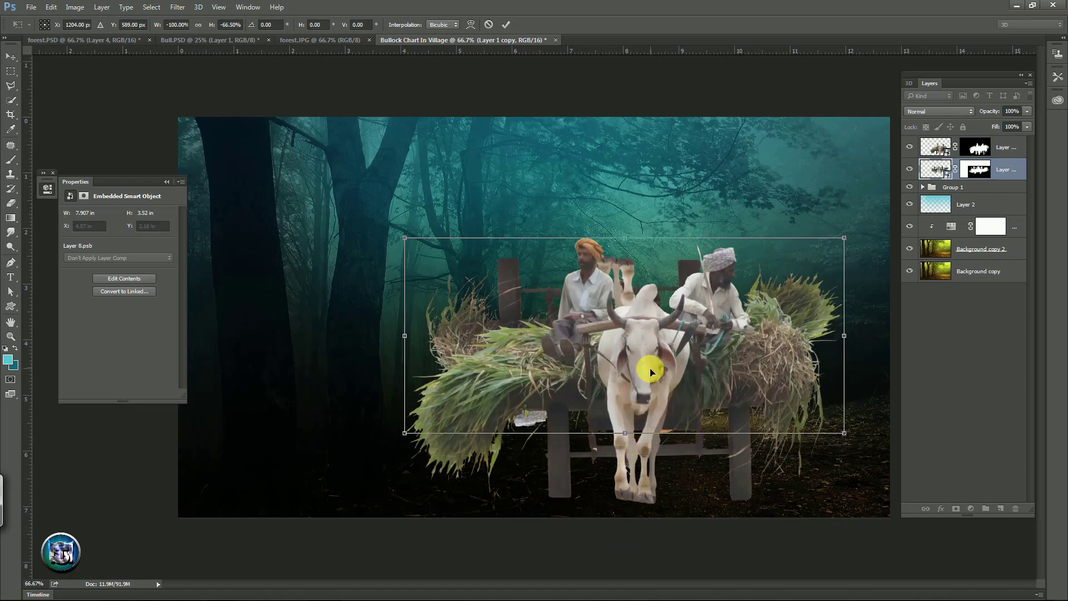
pyautogui.moveTo(653, 376); pyautogui.dragTo(695, 544)
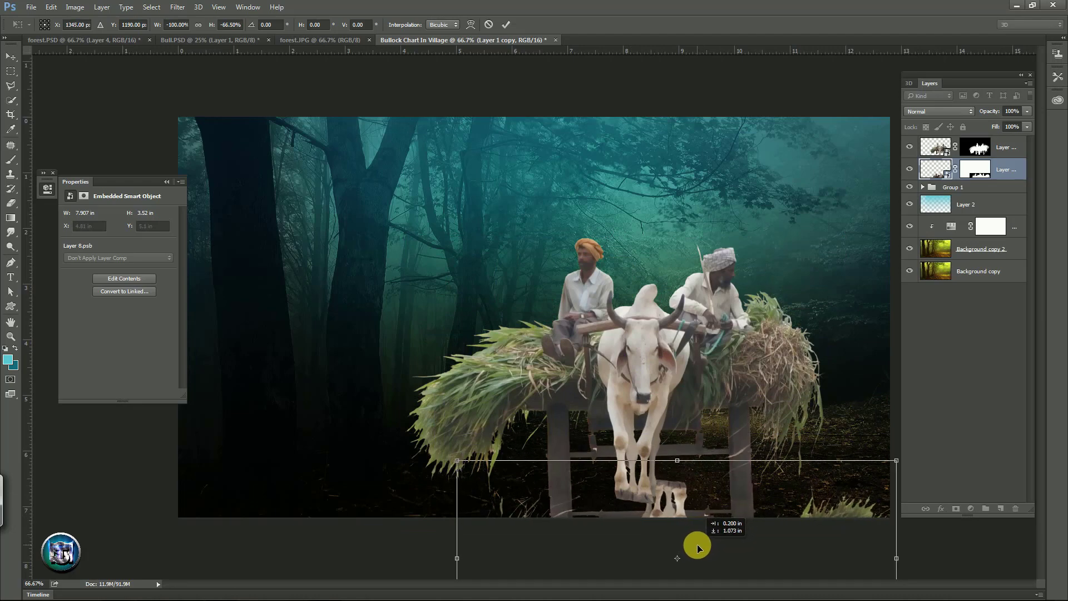
pyautogui.moveTo(675, 459); pyautogui.dragTo(688, 493)
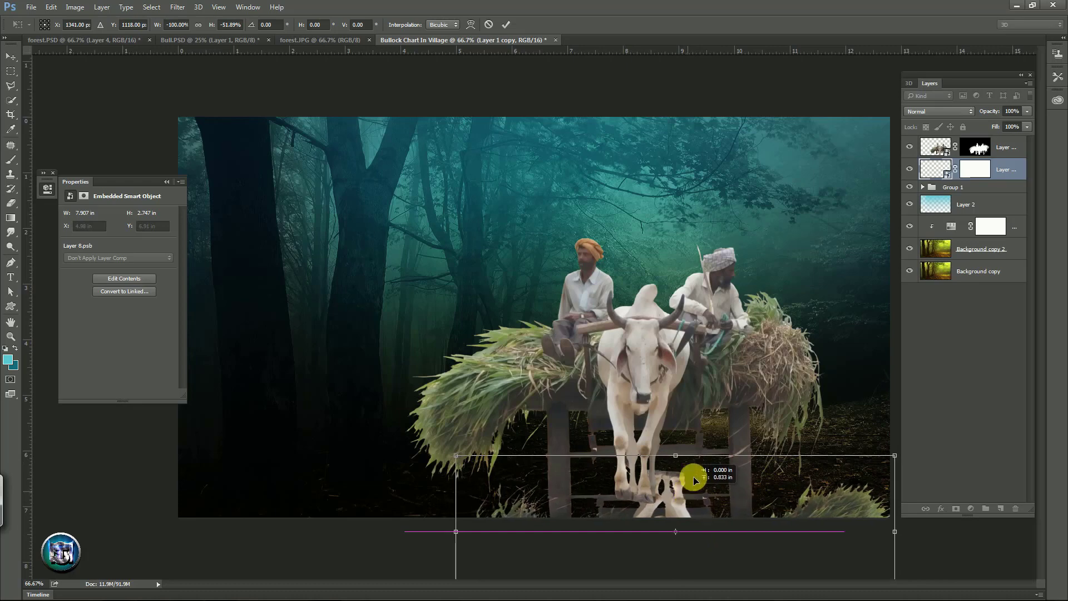
pyautogui.moveTo(675, 455)
pyautogui.mouseDown()
pyautogui.moveTo(680, 512)
pyautogui.moveTo(686, 492)
pyautogui.moveTo(684, 502)
pyautogui.mouseUp()
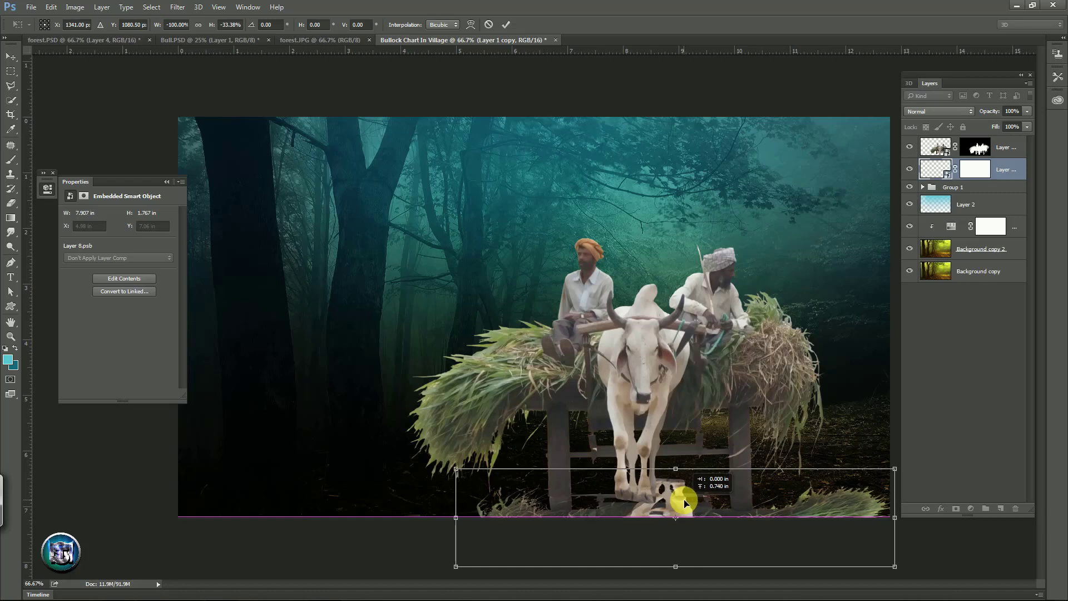
# - Commit the transform and darken the copy almost to black with Hue/Saturation lightness
pyautogui.click(506, 25)
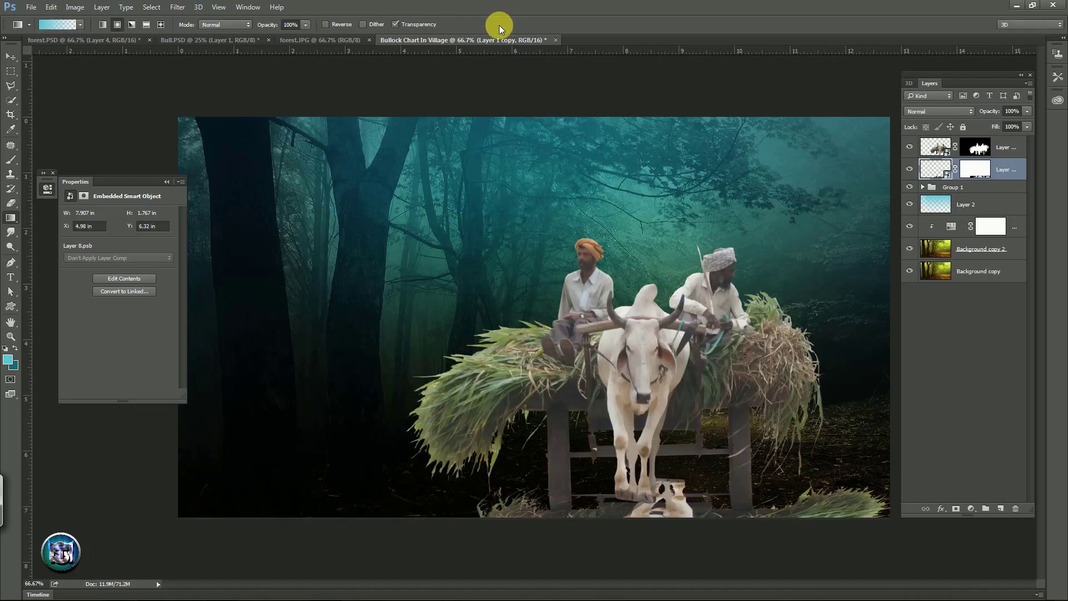
pyautogui.click(75, 7)
pyautogui.moveTo(92, 35)
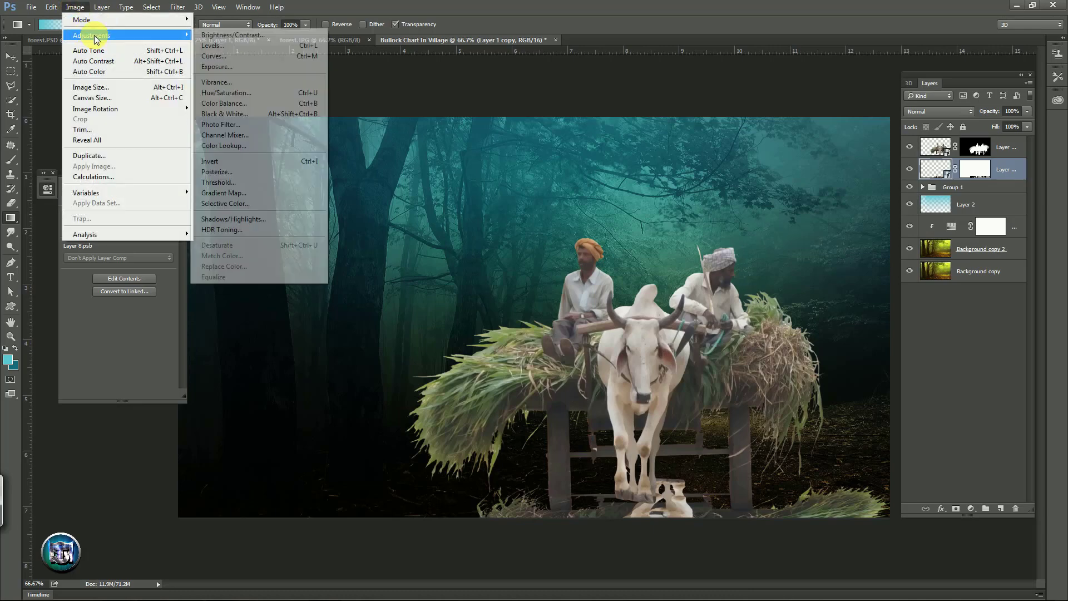
pyautogui.click(237, 93)
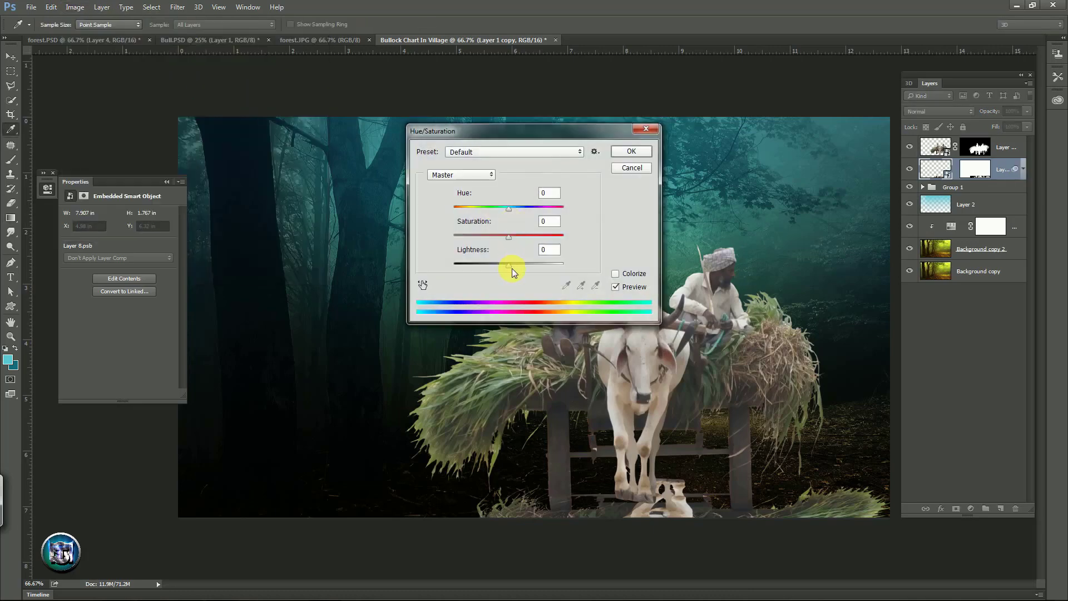
pyautogui.moveTo(512, 268); pyautogui.dragTo(459, 267)
pyautogui.click(629, 159)
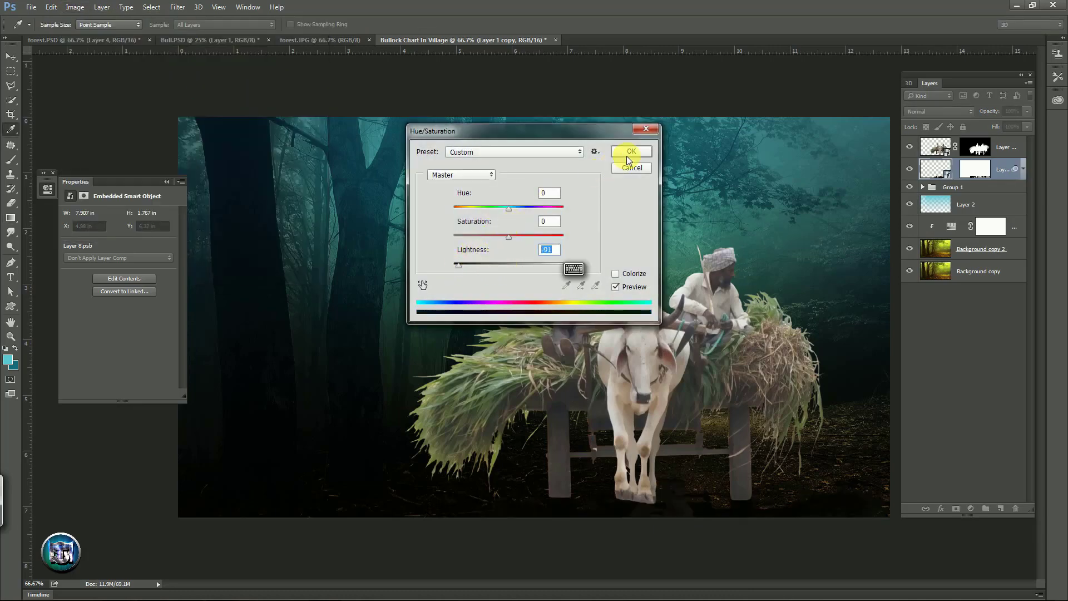
pyautogui.click(629, 158)
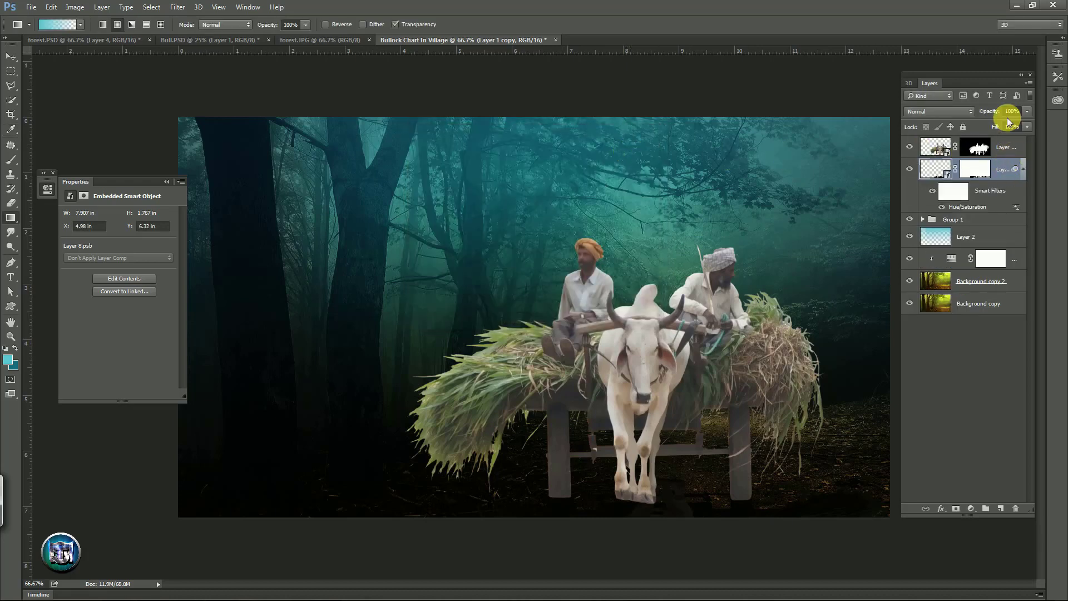
pyautogui.moveTo(996, 111); pyautogui.dragTo(988, 114)
pyautogui.click(1023, 170)
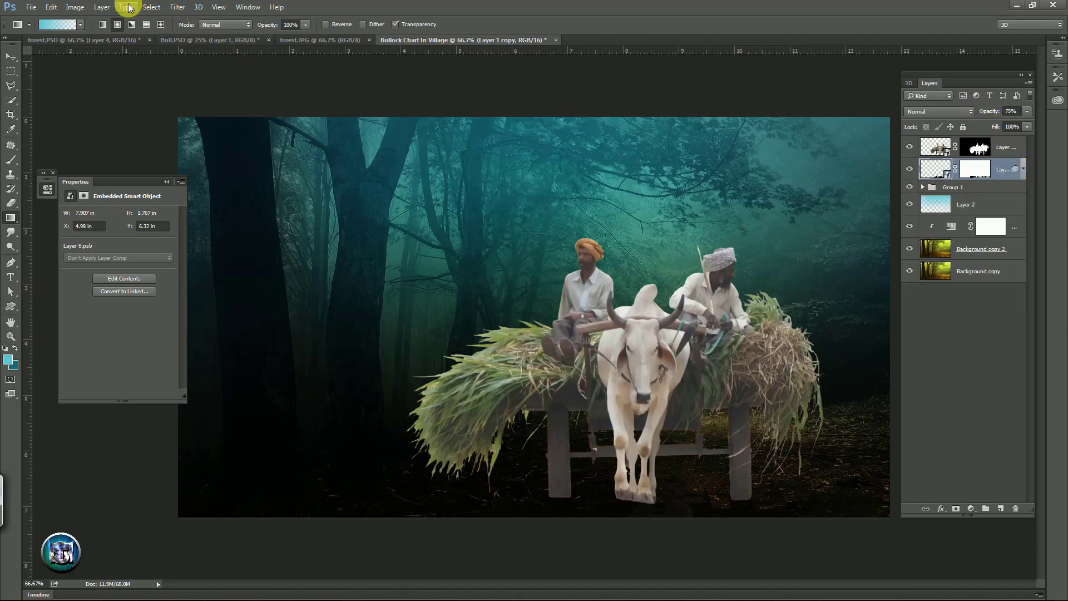
# - Apply a Gaussian Blur of radius 3.4 to the shadow copy
pyautogui.click(177, 7)
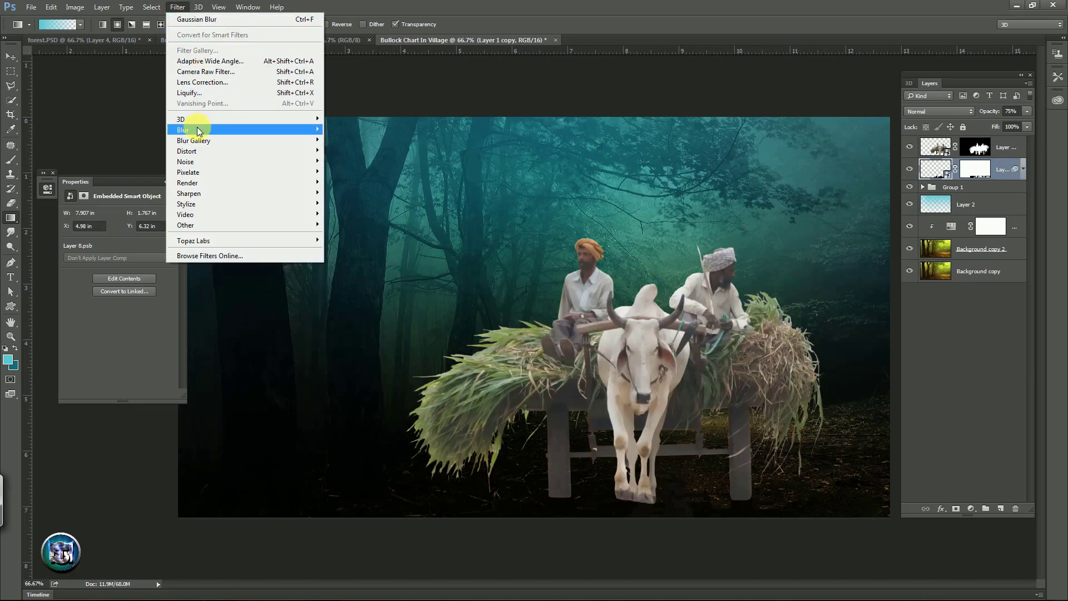
pyautogui.moveTo(192, 129)
pyautogui.click(149, 171)
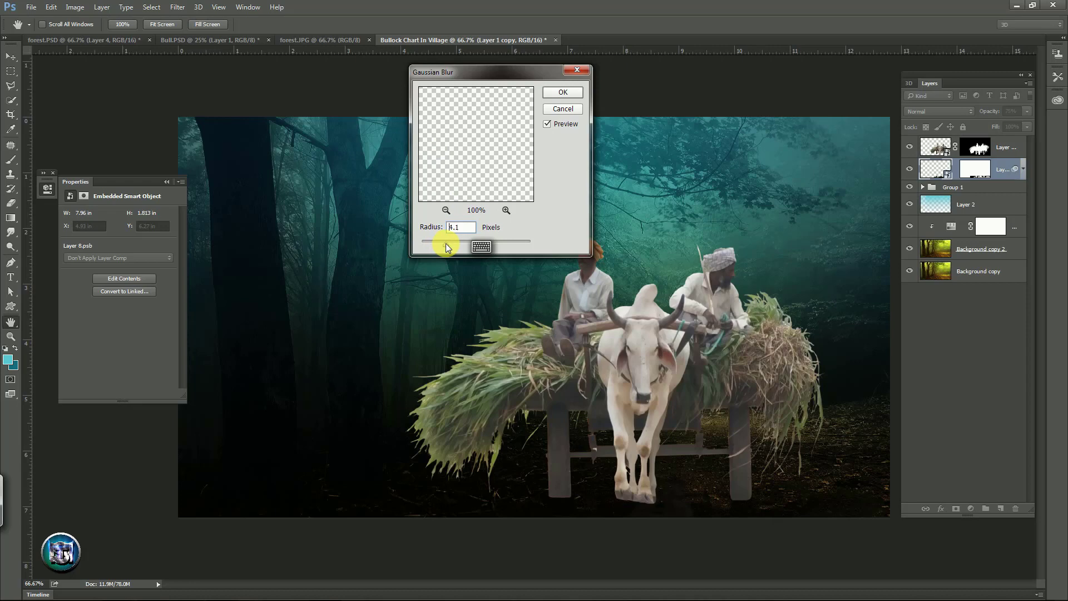
pyautogui.moveTo(445, 243); pyautogui.dragTo(442, 243)
pyautogui.click(555, 96)
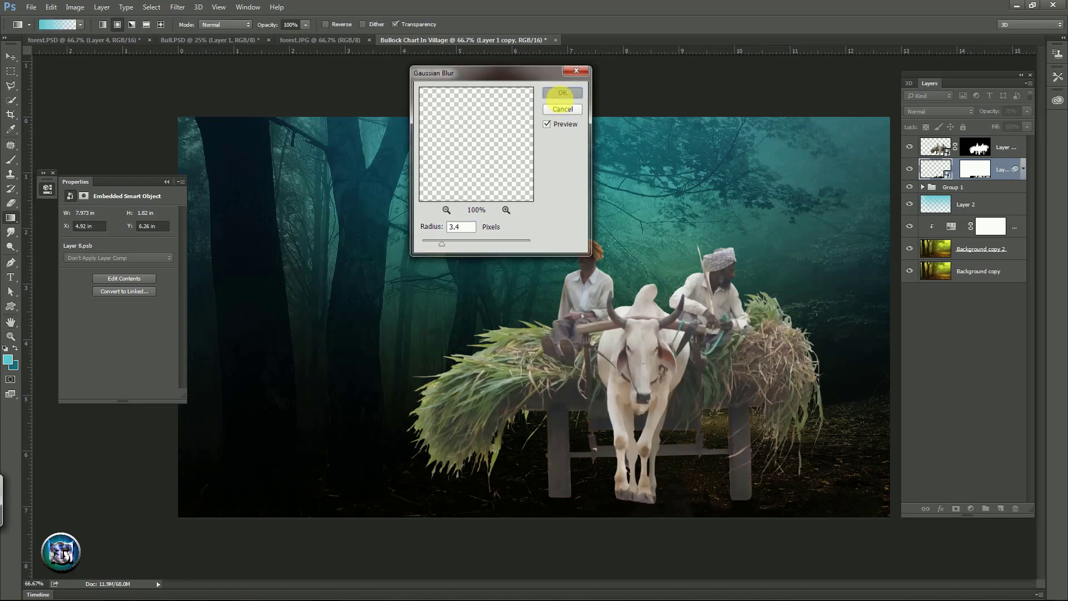
# - Set the shadow layer's opacity to 85% and recheck its Hue/Saturation darkening
pyautogui.click(1004, 111)
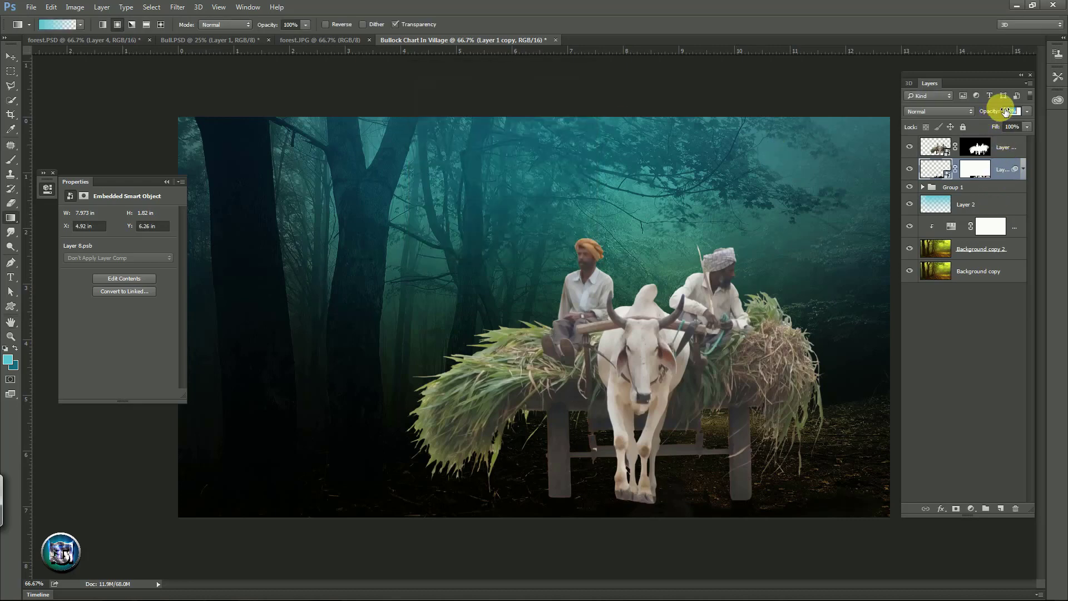
pyautogui.write('85')
pyautogui.click(1023, 169)
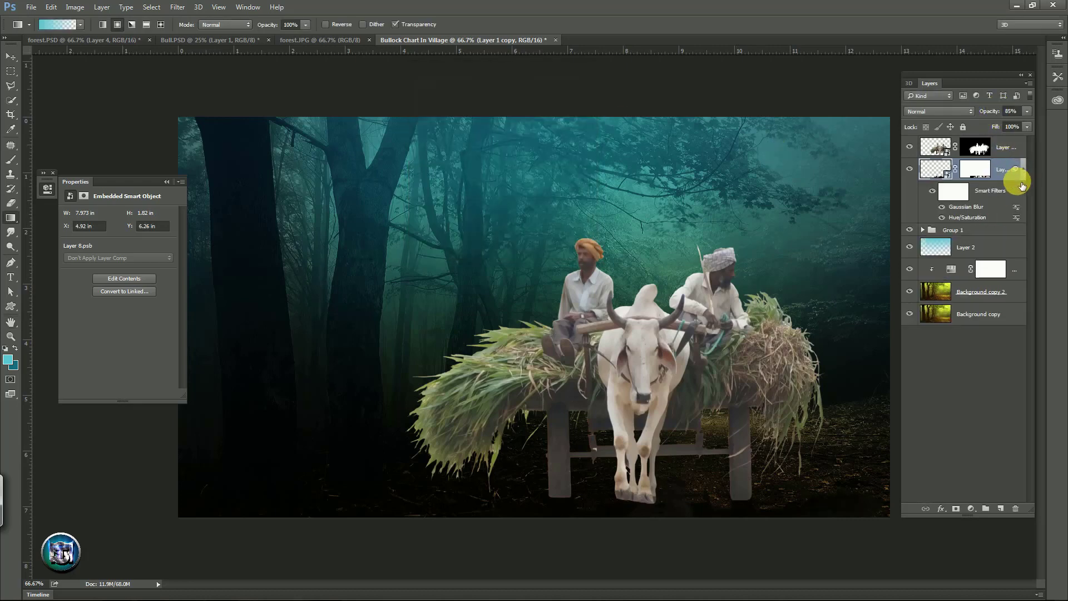
pyautogui.doubleClick(967, 218)
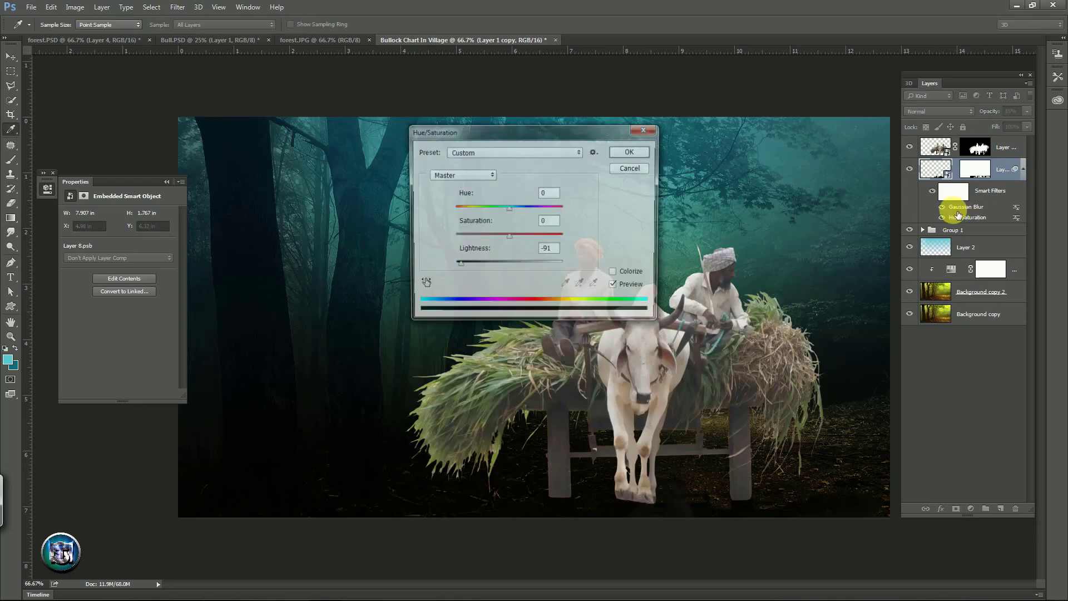
pyautogui.click(631, 151)
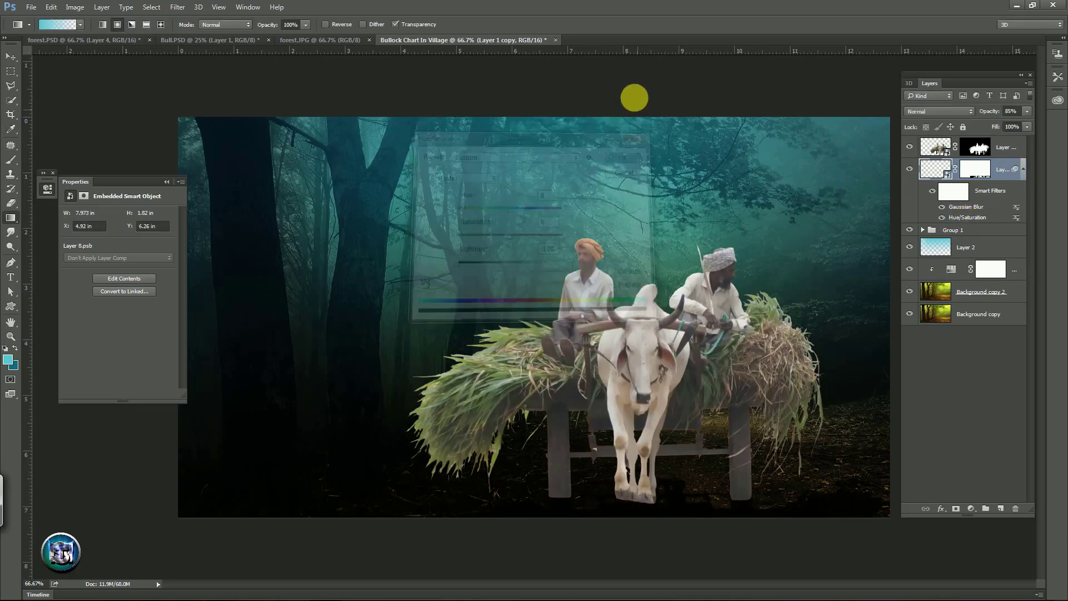
pyautogui.click(1024, 170)
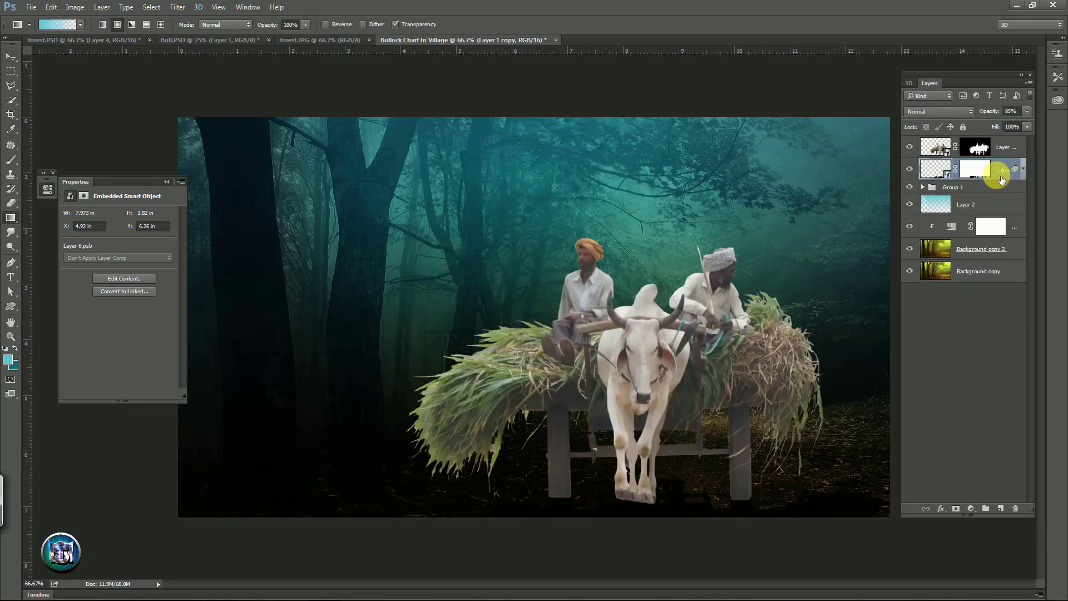
# - Move the cart's shadow up so it sits beneath the wheels
pyautogui.click(11, 56)
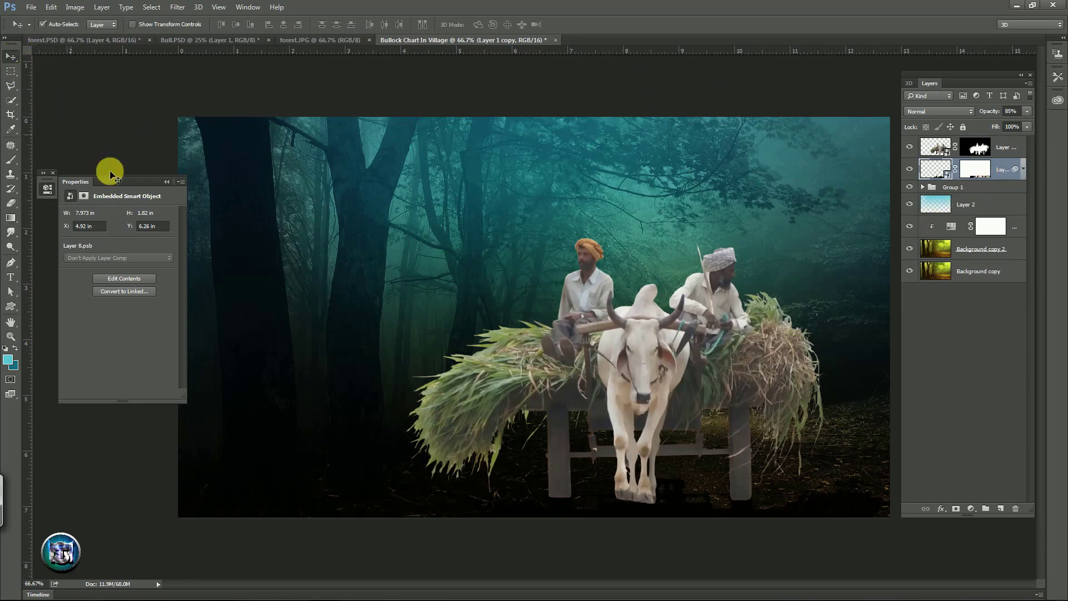
pyautogui.moveTo(675, 506); pyautogui.dragTo(671, 481)
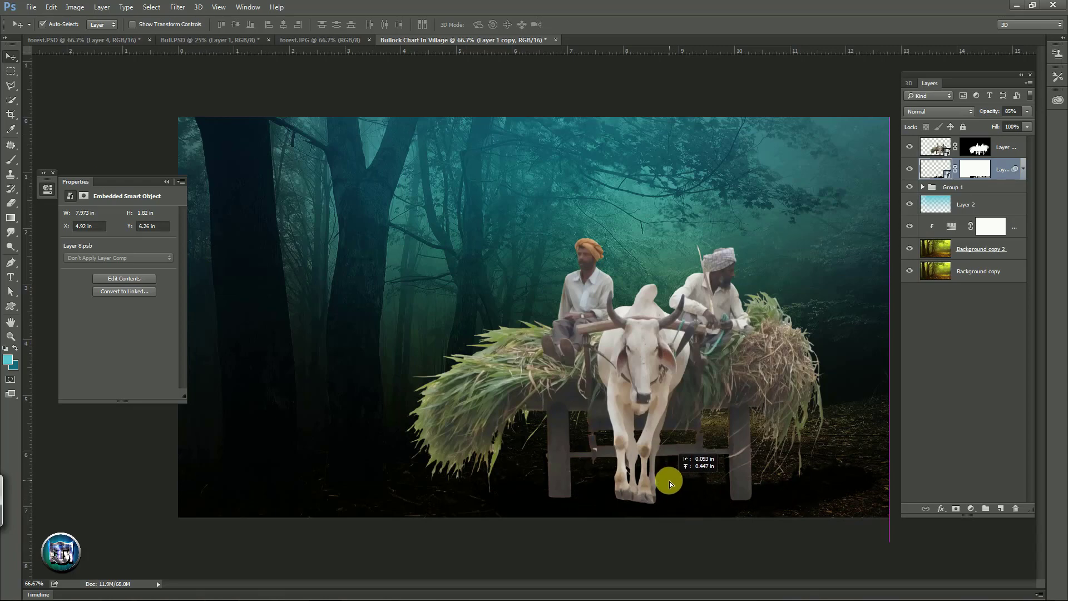
pyautogui.moveTo(672, 481); pyautogui.dragTo(667, 481)
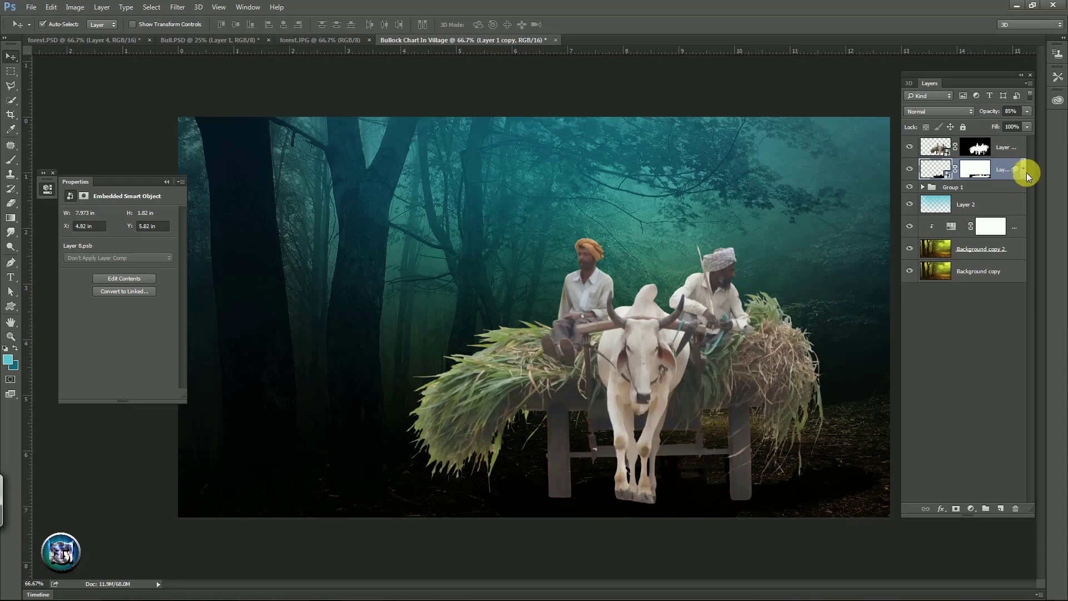
# - Soften the bottom of the shadow copy's mask with a 112 px white brush at 45%
pyautogui.click(974, 168)
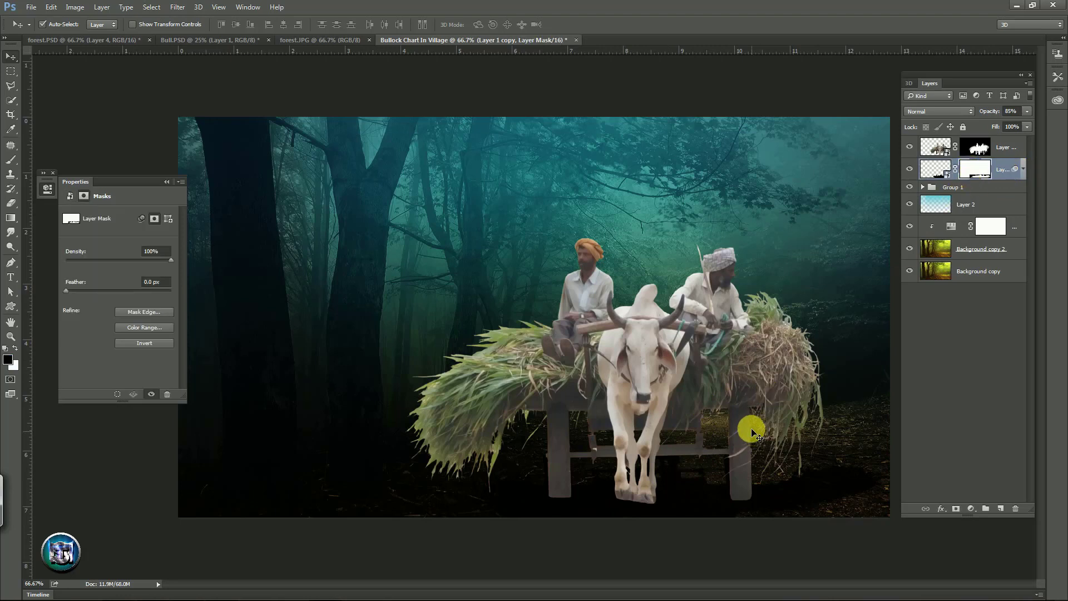
pyautogui.click(11, 206)
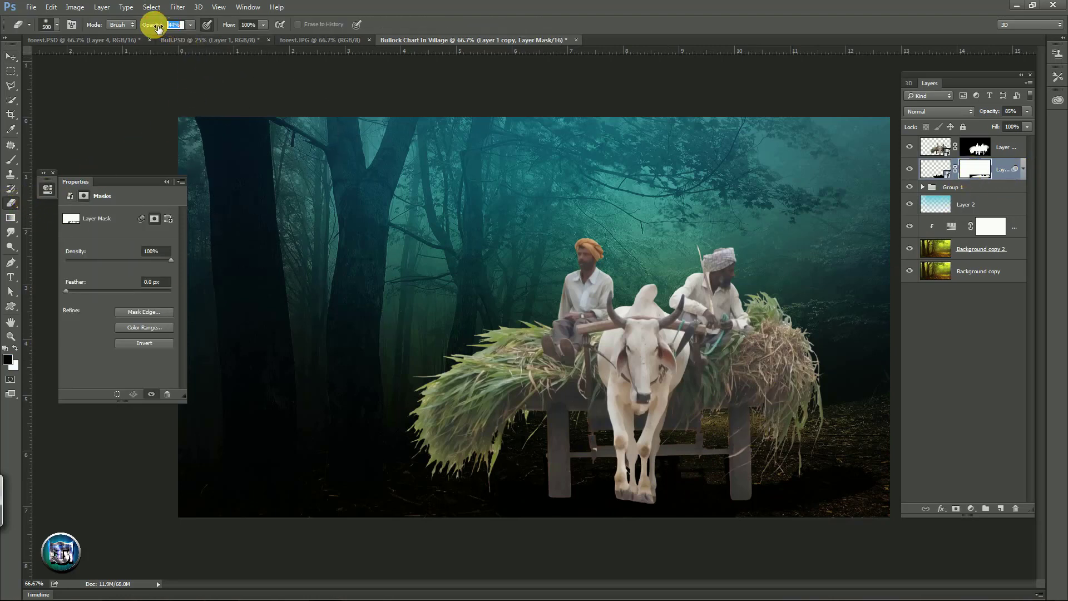
pyautogui.moveTo(158, 28); pyautogui.dragTo(160, 27)
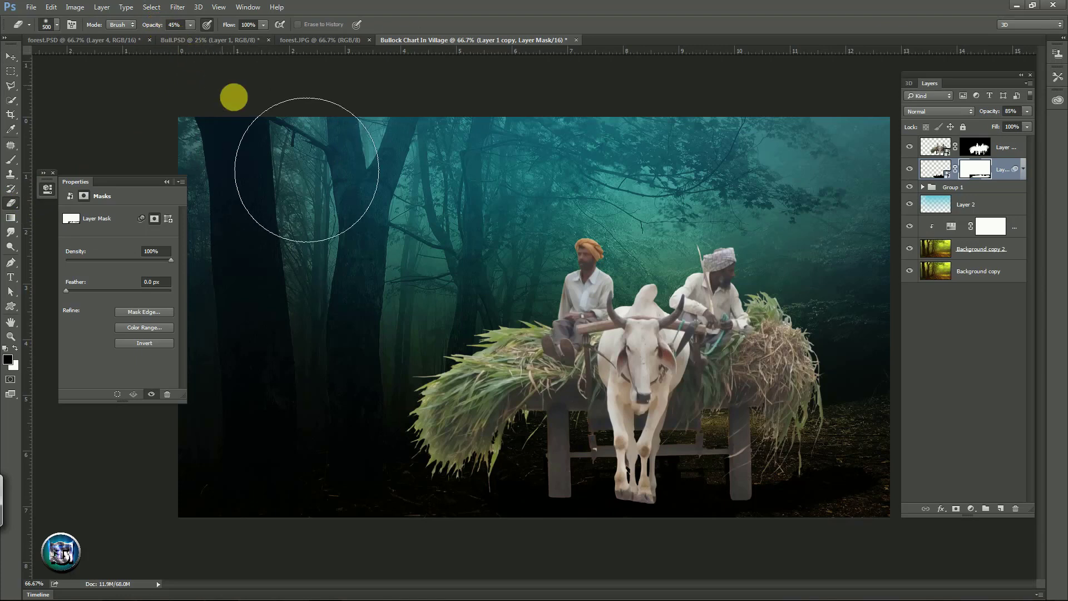
pyautogui.click(71, 26)
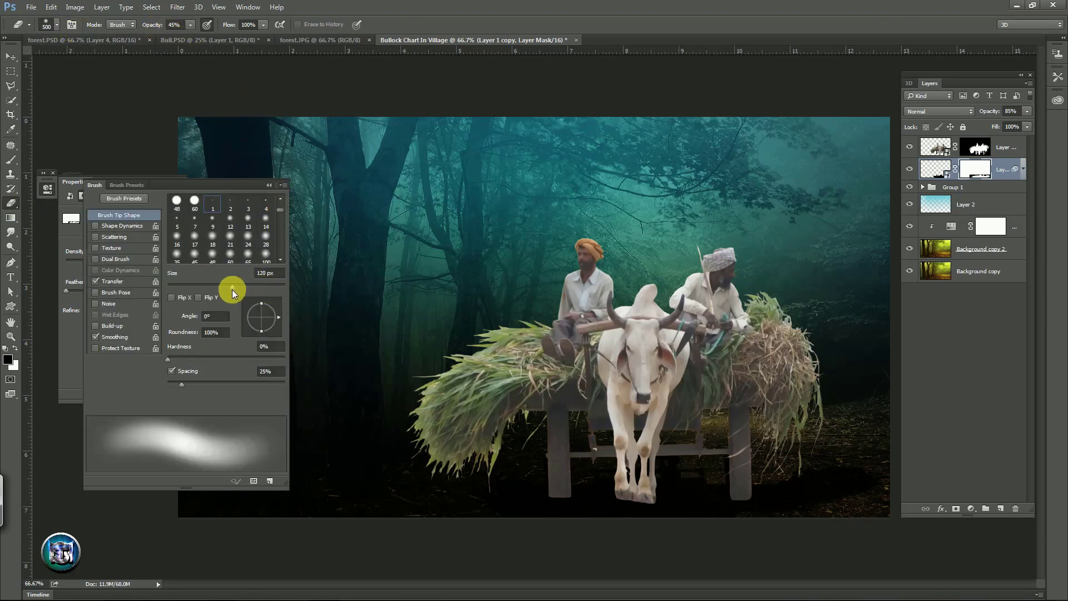
pyautogui.moveTo(230, 289); pyautogui.dragTo(229, 290)
pyautogui.click(268, 187)
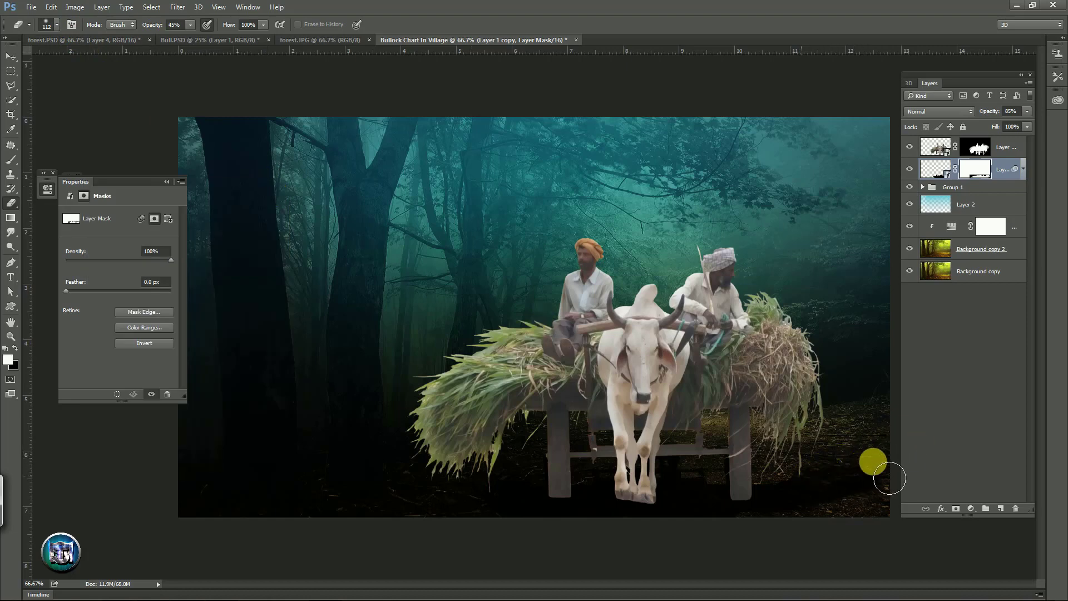
pyautogui.press('x')
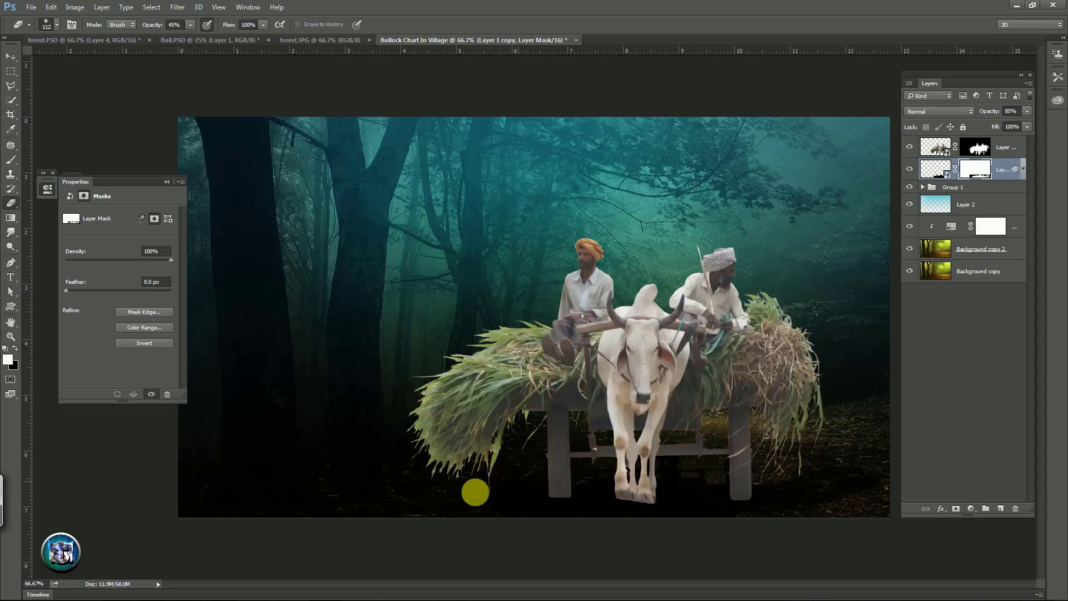
pyautogui.click(724, 522)
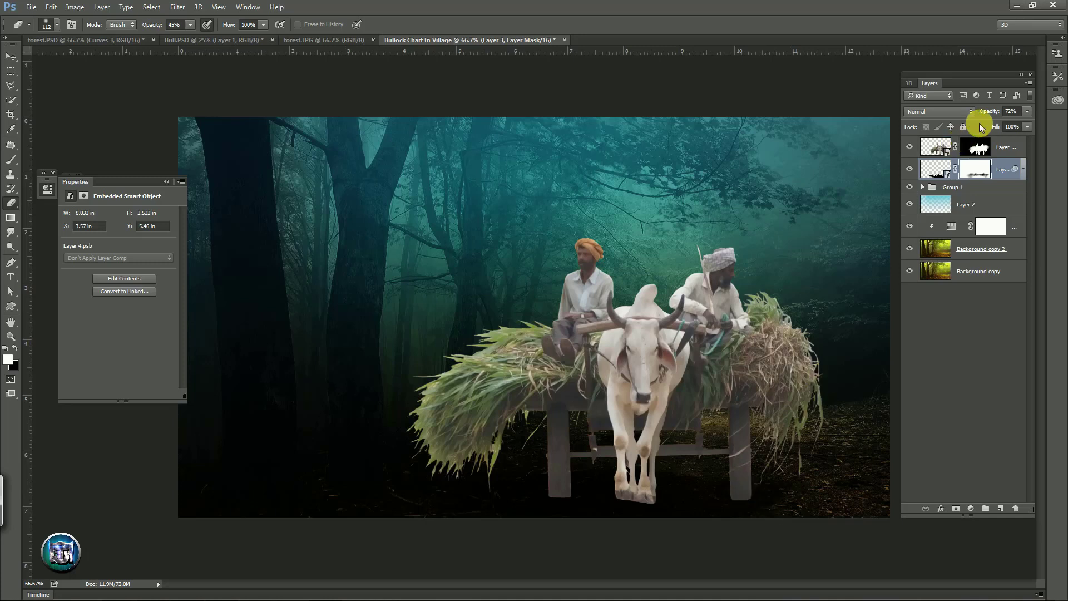
# - Add a Curves adjustment above the top cart layer, clipped to the cart only
pyautogui.click(1005, 143)
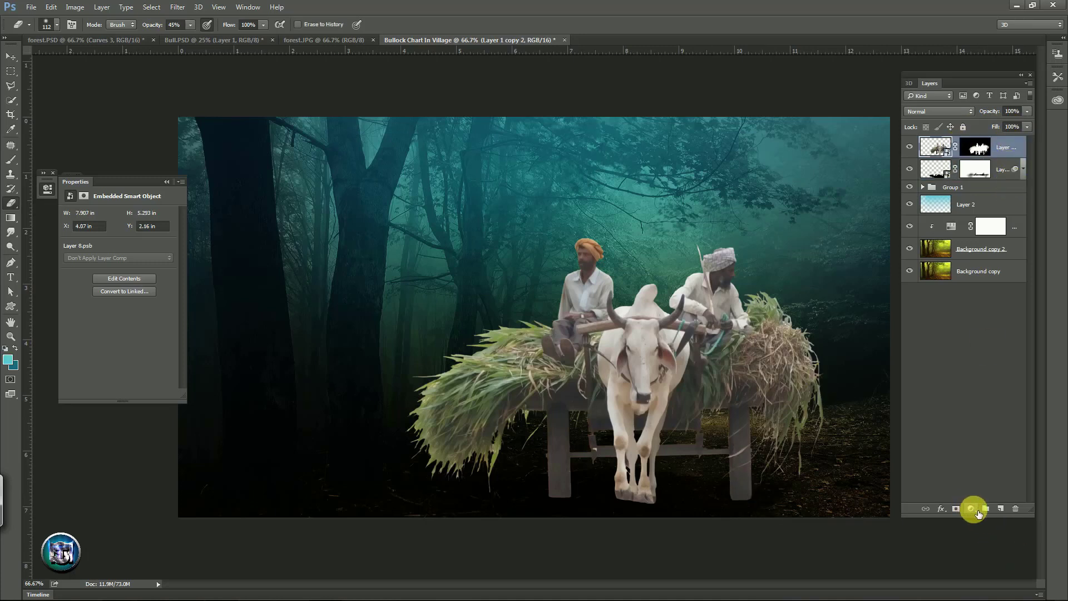
pyautogui.click(978, 512)
pyautogui.click(989, 333)
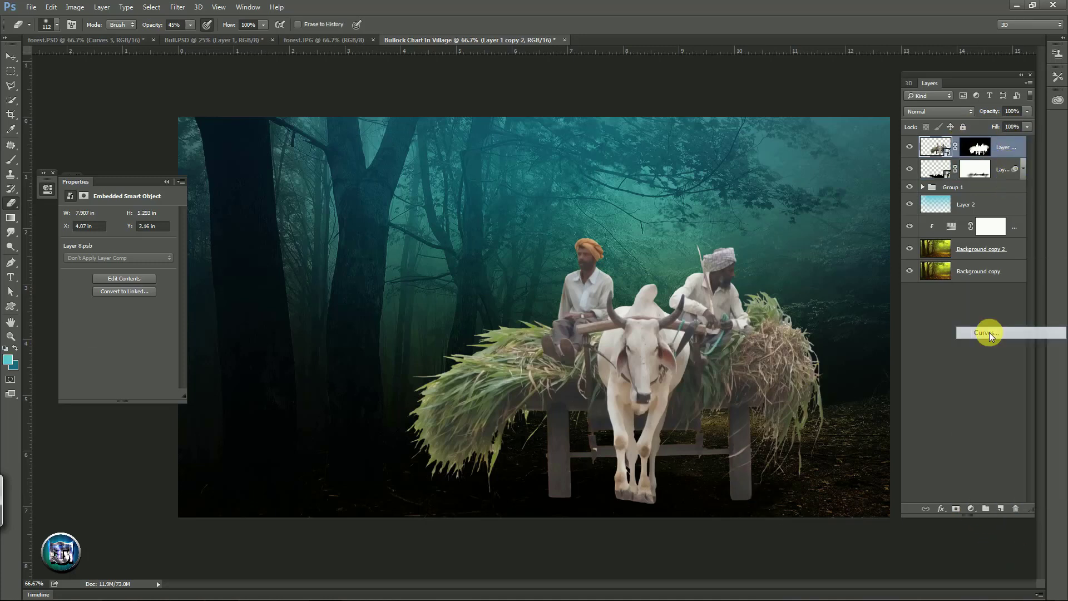
pyautogui.click(102, 393)
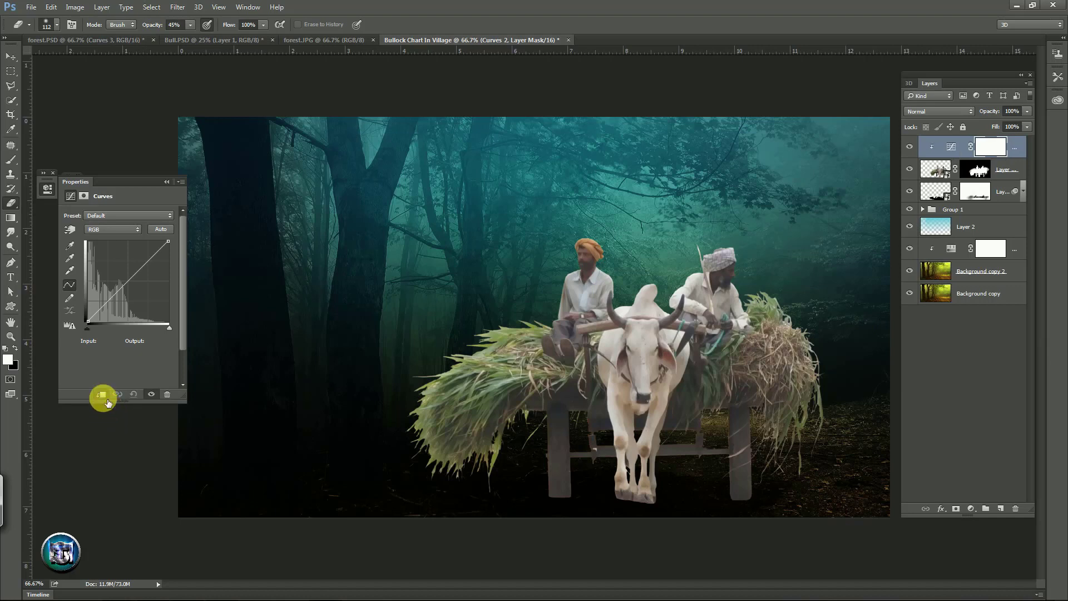
# - Shape an S-curve with points at input 96/output 60 and input 144/output 137
pyautogui.moveTo(114, 304); pyautogui.dragTo(119, 306)
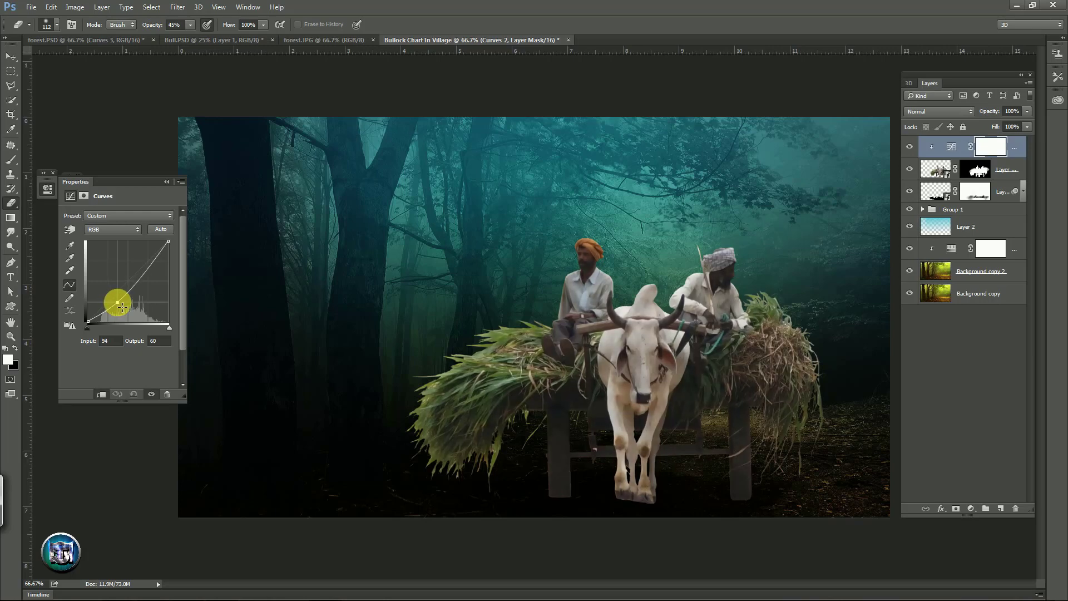
pyautogui.press('Tab')
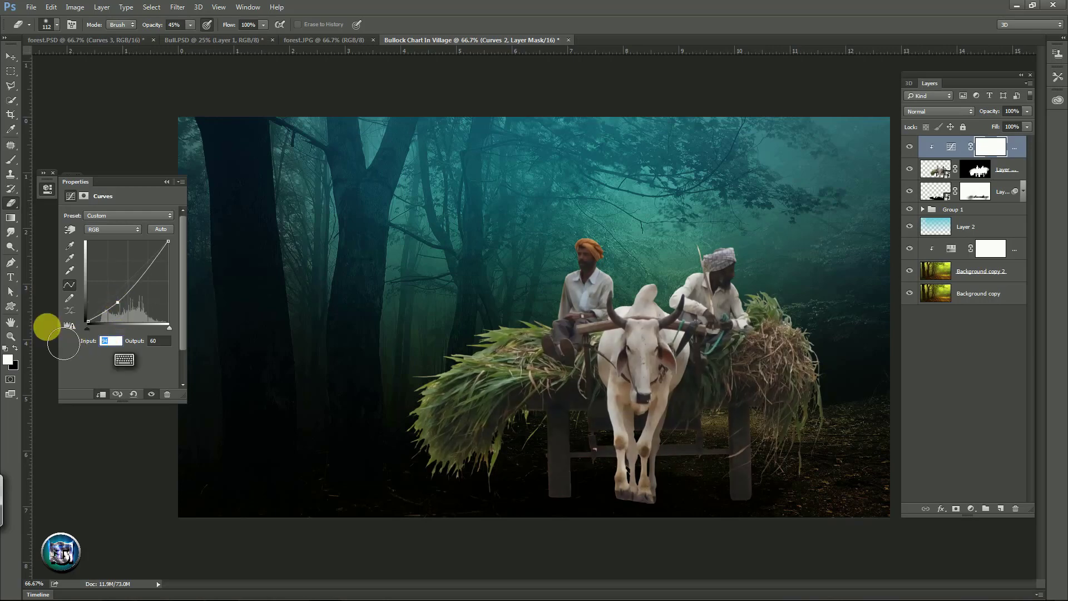
pyautogui.write('96')
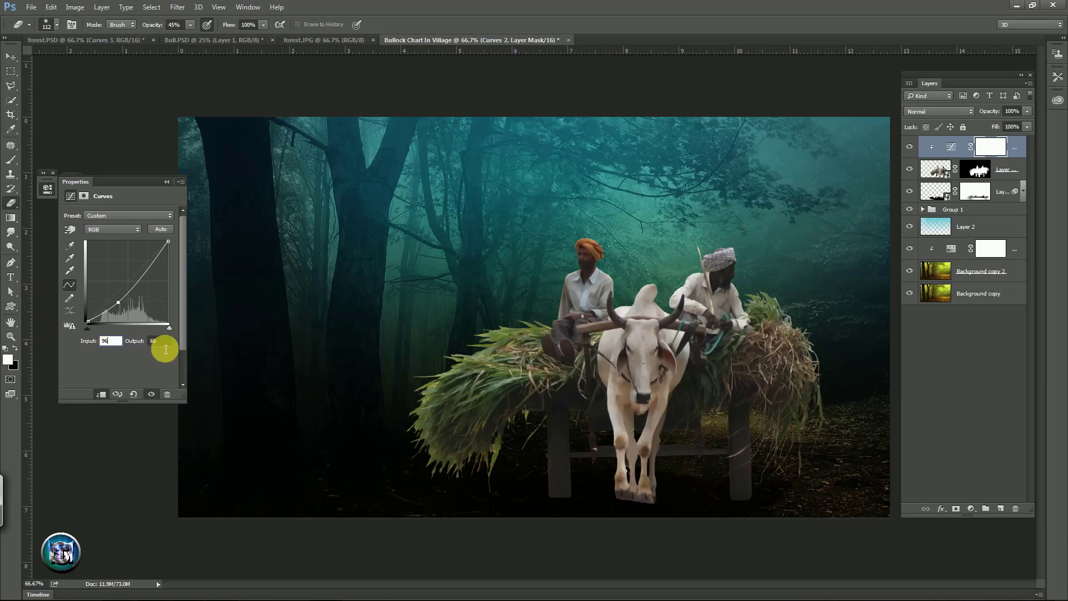
pyautogui.click(160, 341)
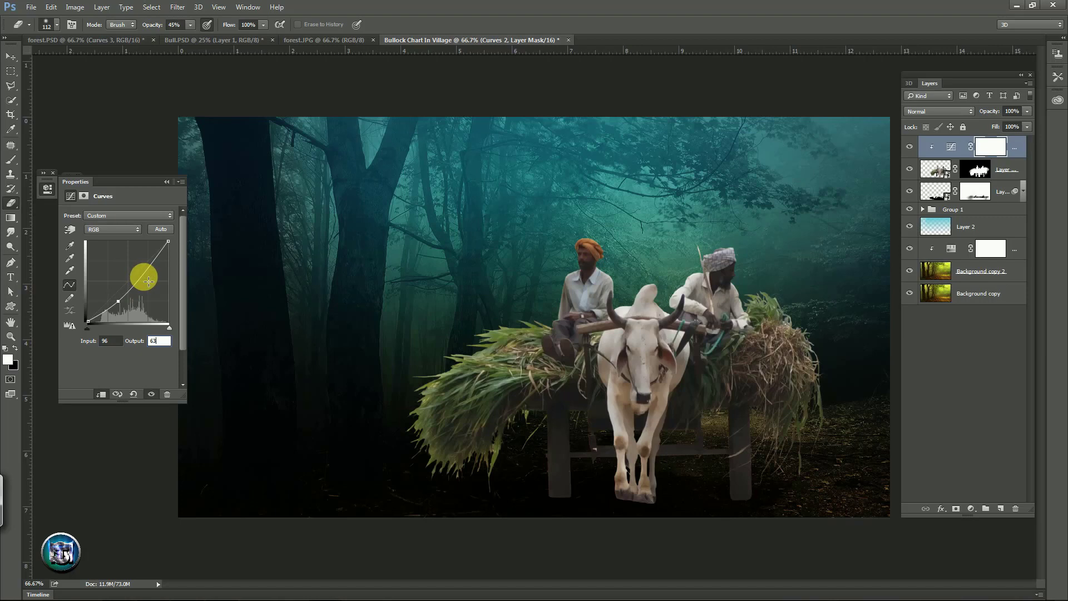
pyautogui.moveTo(147, 281); pyautogui.dragTo(137, 273)
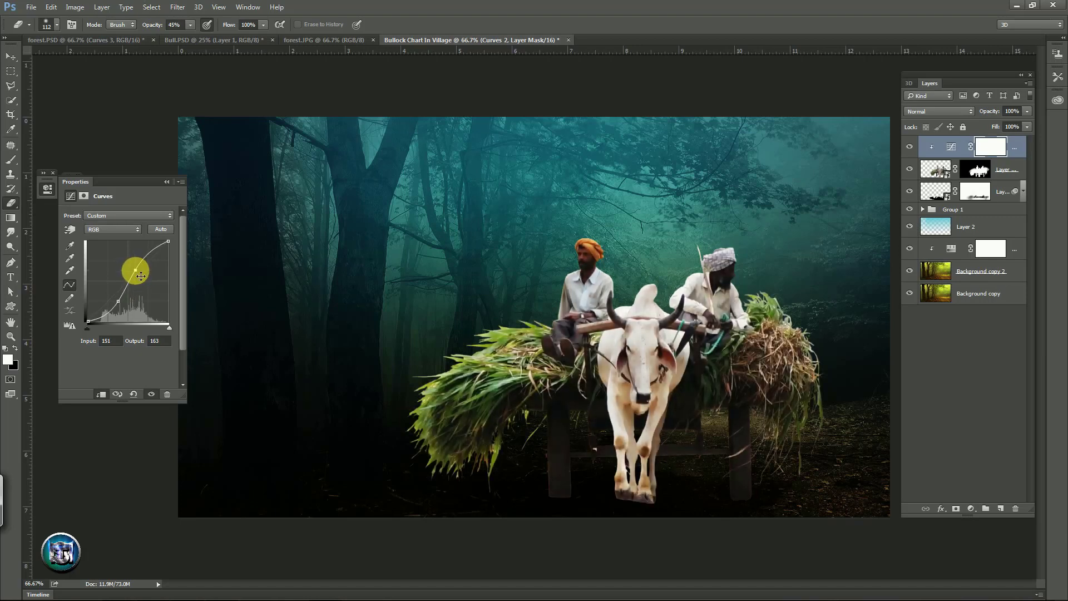
pyautogui.click(111, 341)
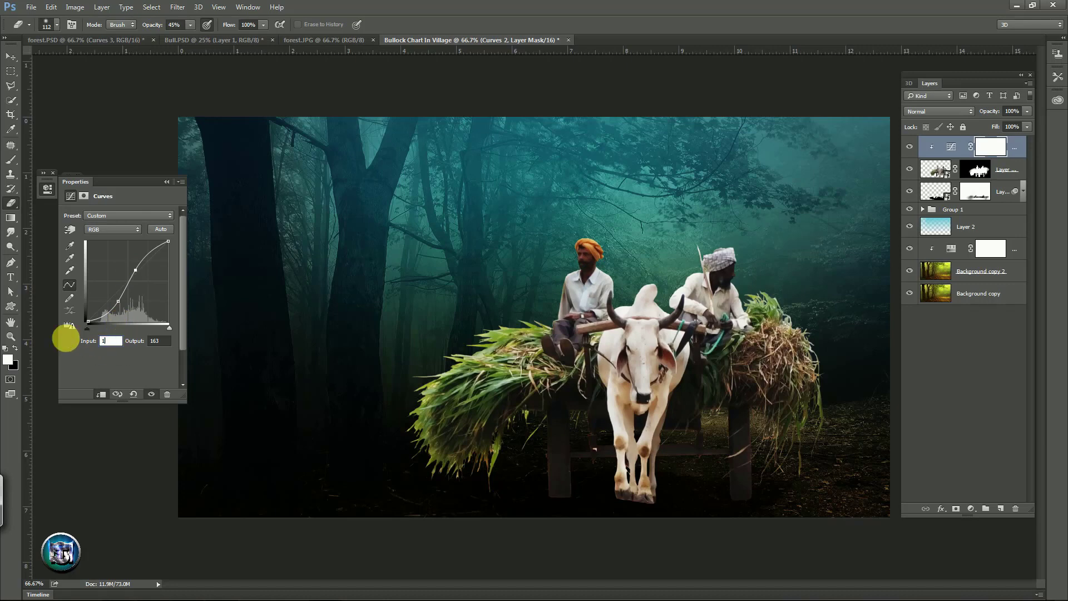
pyautogui.write('44')
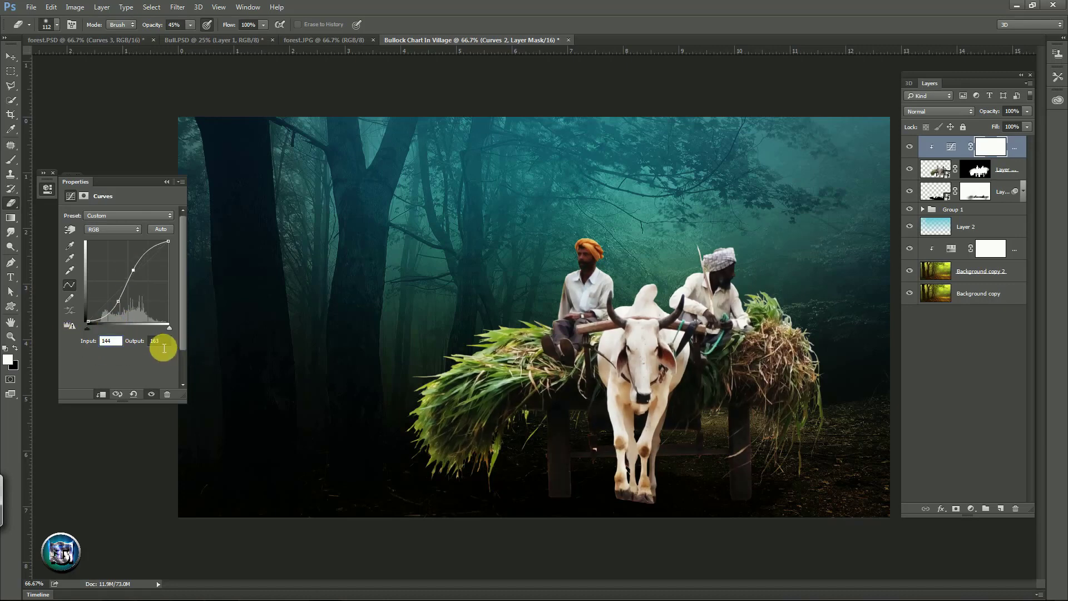
pyautogui.click(159, 341)
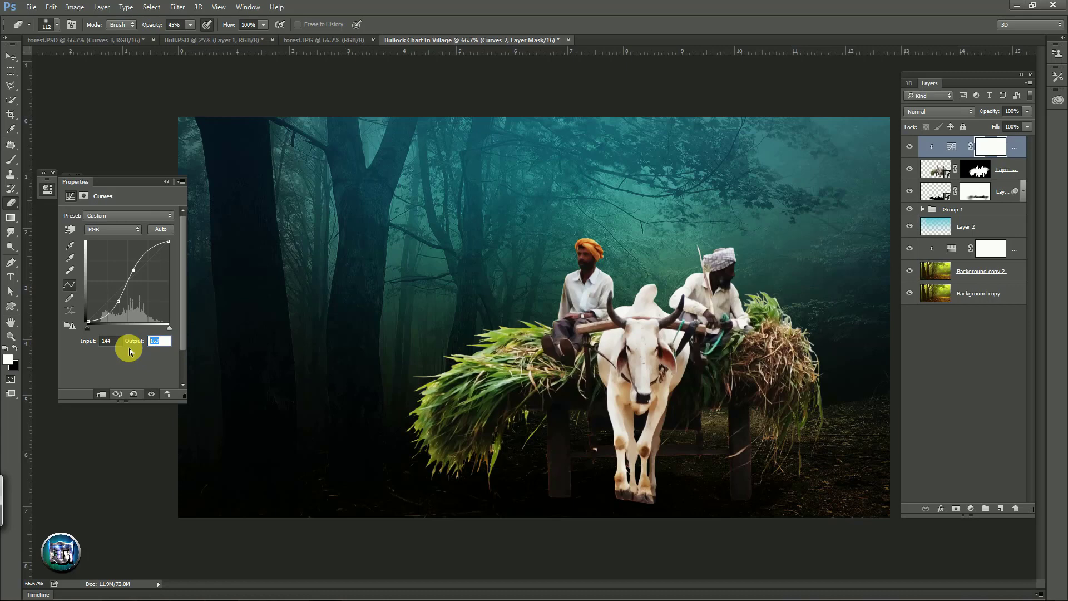
pyautogui.write('137')
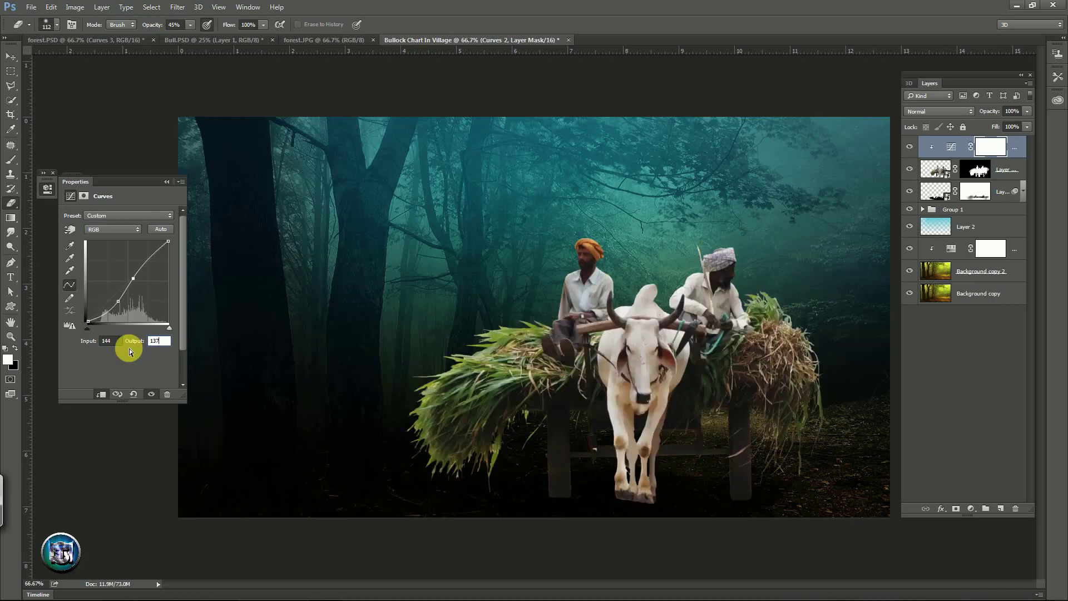
# - Collapse the Curves properties, rearrange the layer stack, and add a new empty layer
pyautogui.click(166, 182)
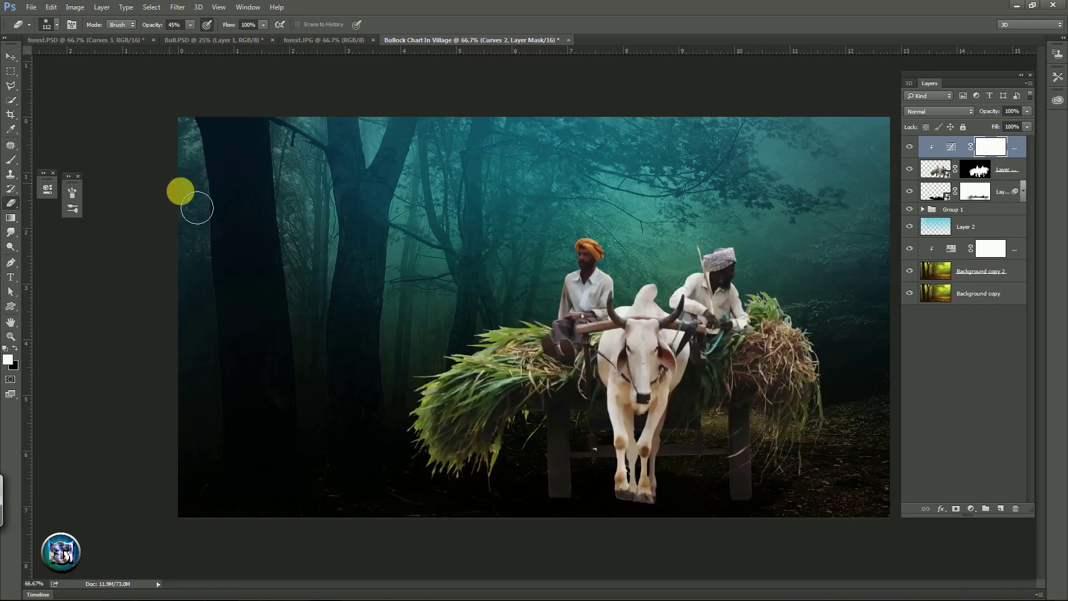
pyautogui.click(985, 151)
pyautogui.moveTo(983, 149)
pyautogui.mouseDown()
pyautogui.moveTo(999, 147)
pyautogui.moveTo(986, 428)
pyautogui.mouseUp()
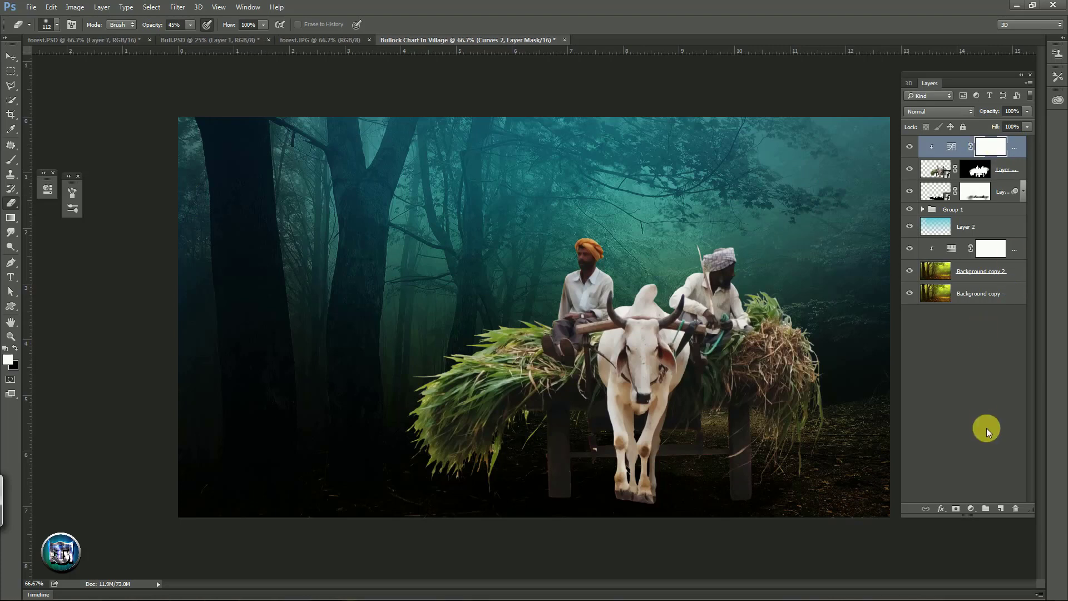
pyautogui.click(1001, 509)
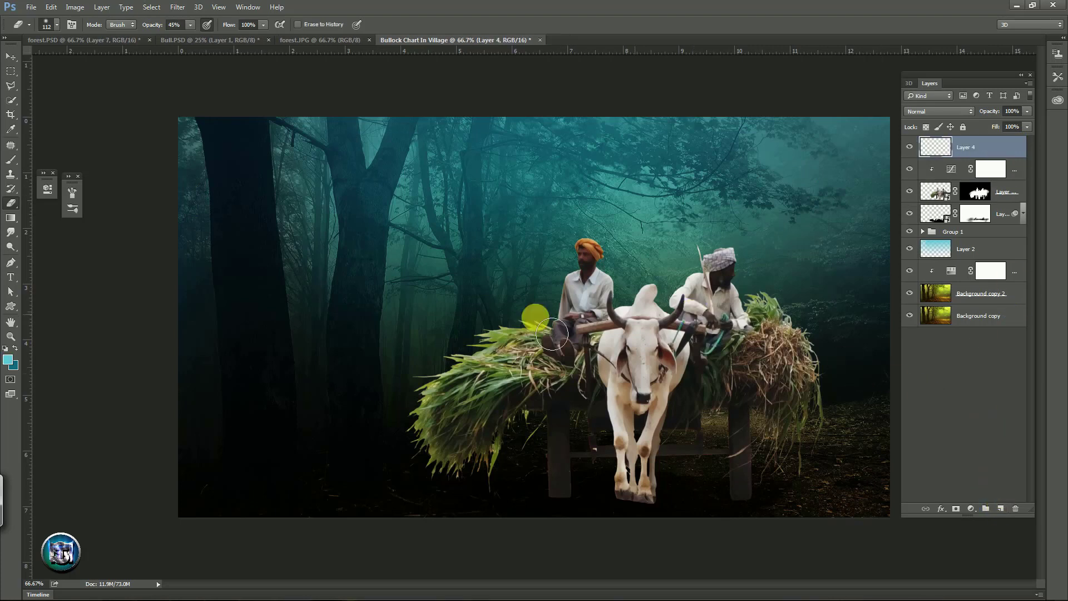
# - Fill a selection of the cart's pixels on Layer 4 with a cyan gradient from the upper right
pyautogui.click(15, 220)
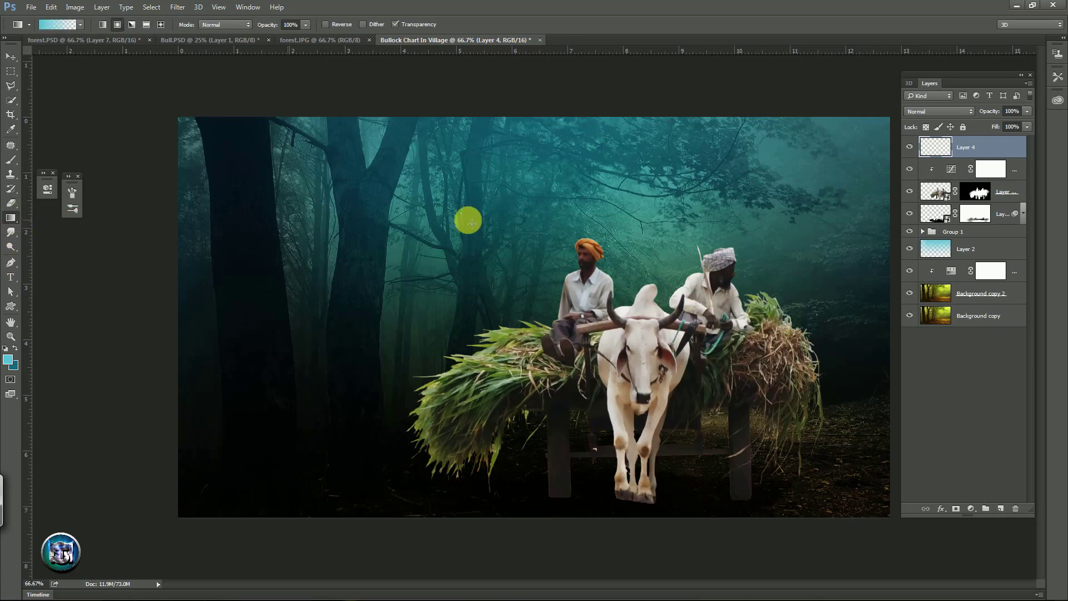
pyautogui.click(941, 196)
pyautogui.rightClick(940, 194)
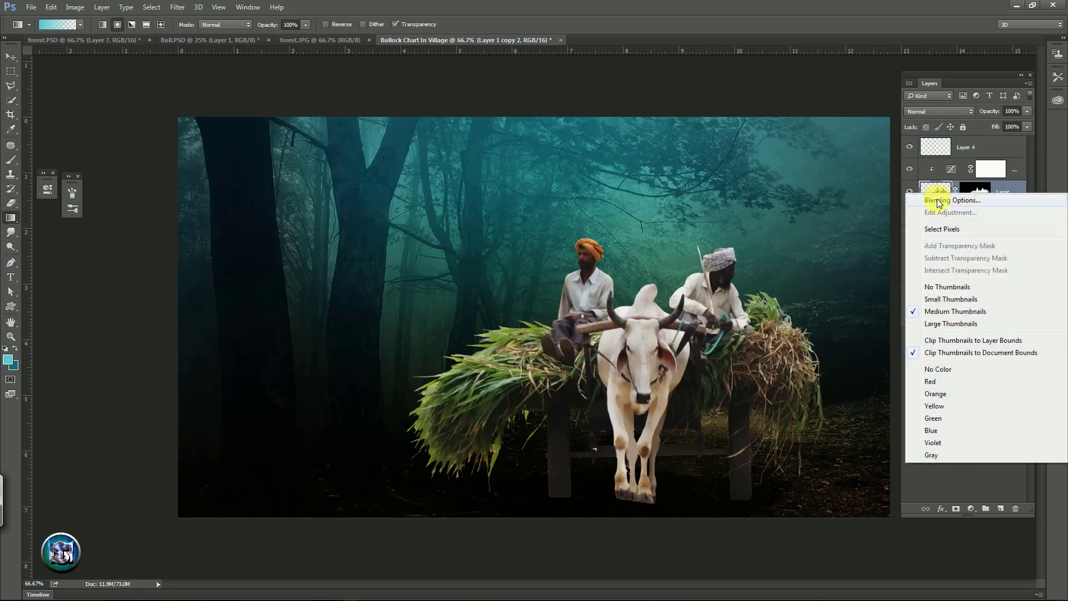
pyautogui.click(947, 229)
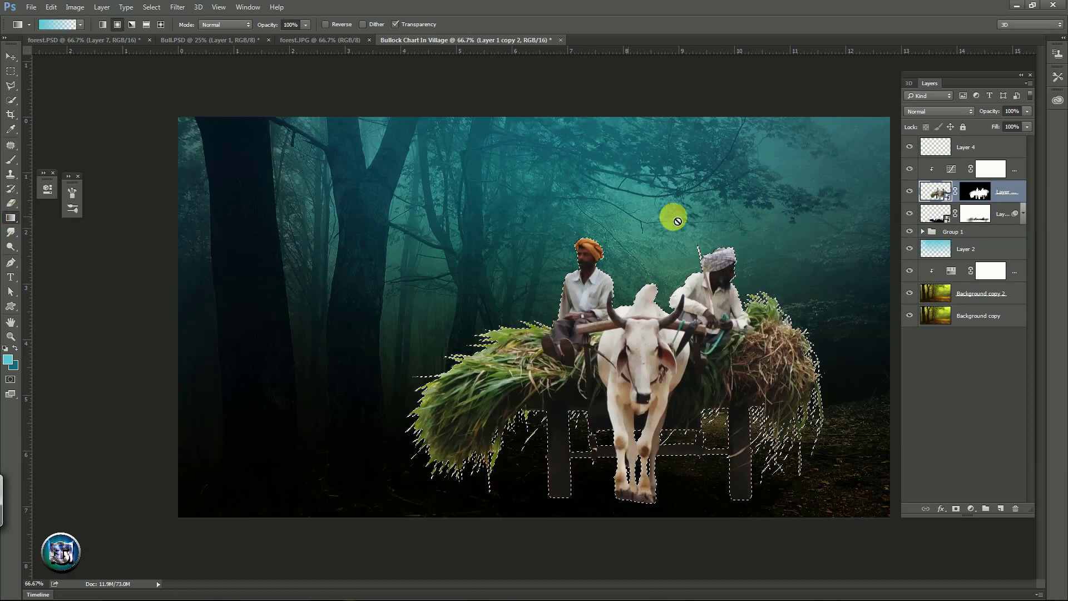
pyautogui.click(937, 147)
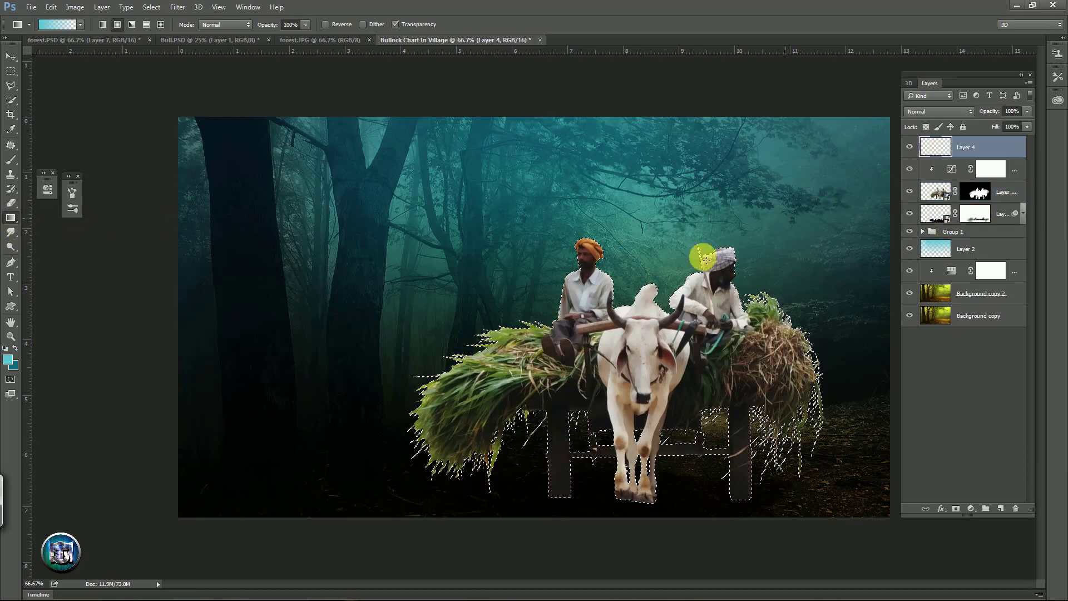
pyautogui.moveTo(709, 179); pyautogui.dragTo(699, 266)
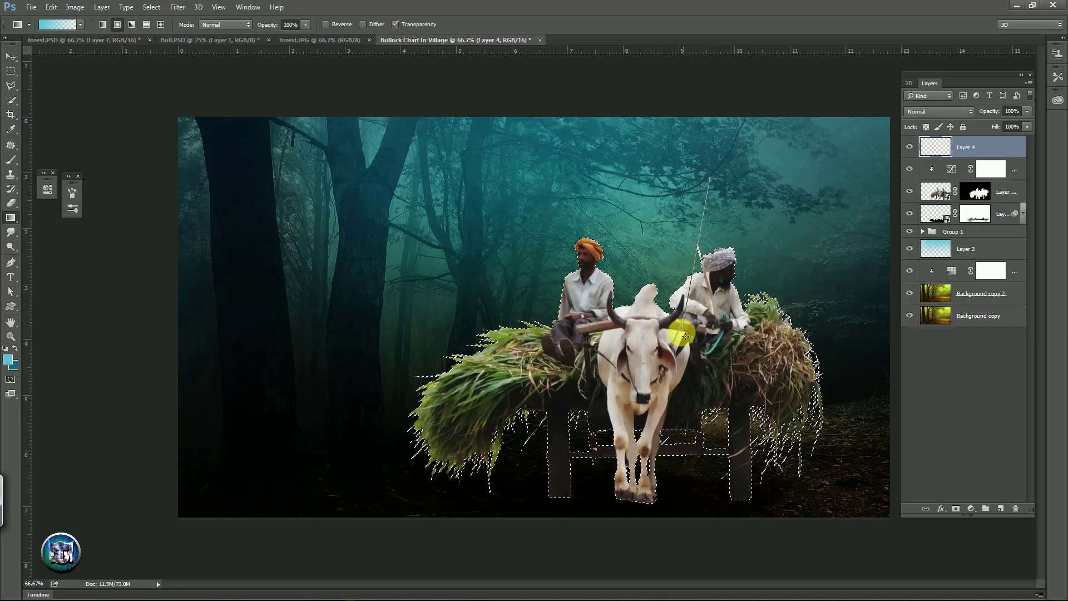
pyautogui.moveTo(685, 336); pyautogui.dragTo(672, 346)
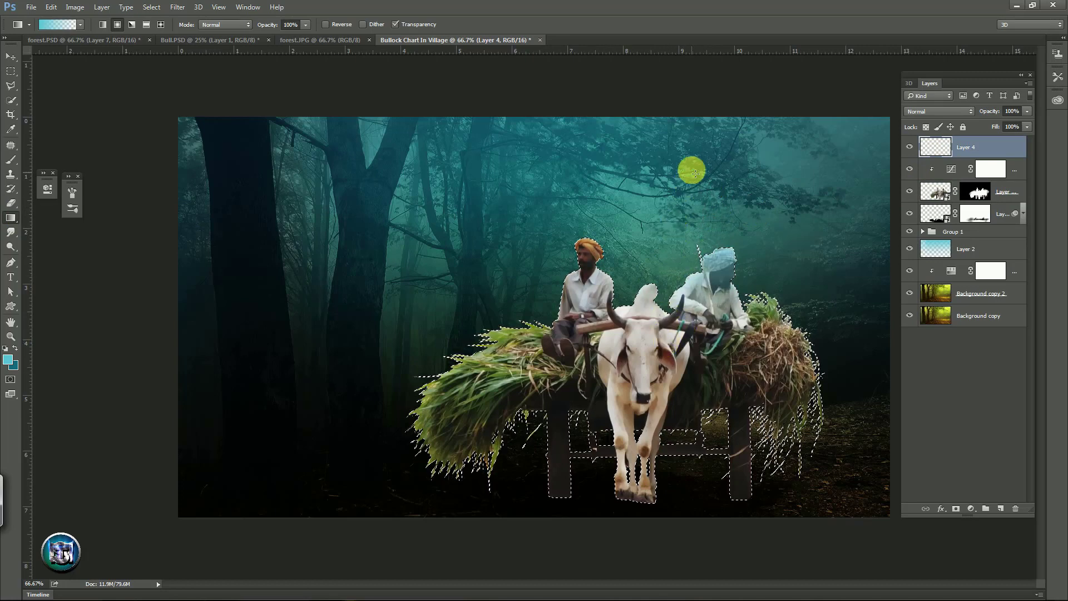
# - Set Layer 4 to Color Dodge blending at 53% opacity
pyautogui.click(943, 110)
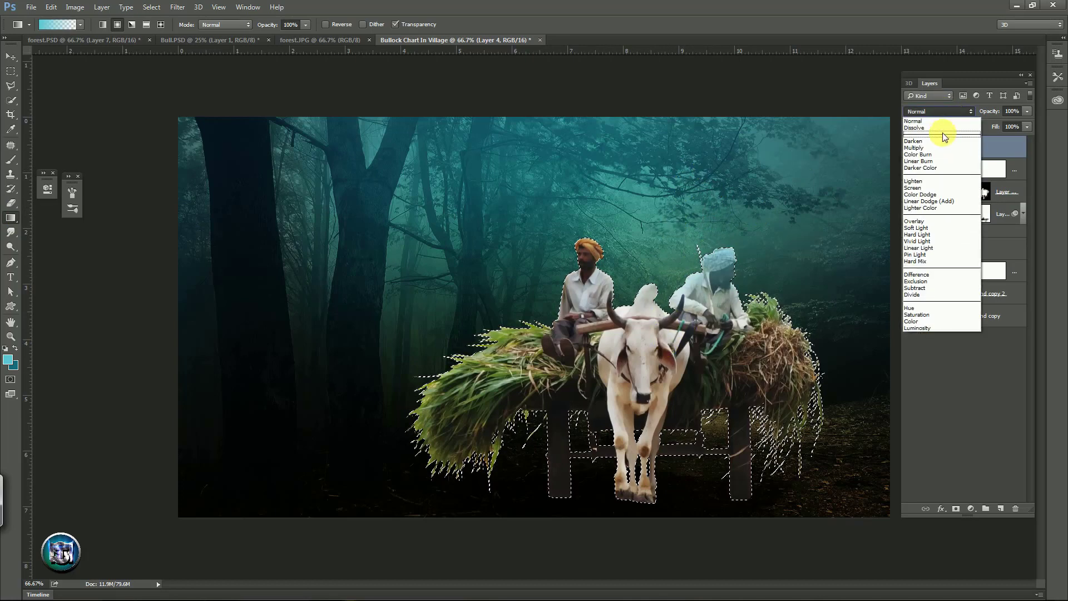
pyautogui.click(936, 196)
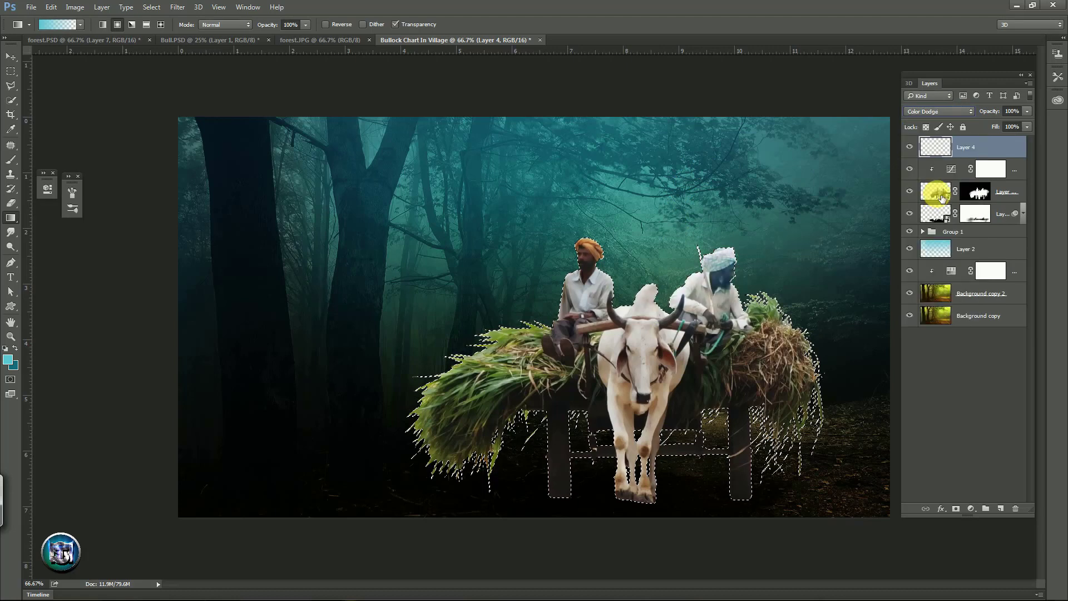
pyautogui.click(1026, 112)
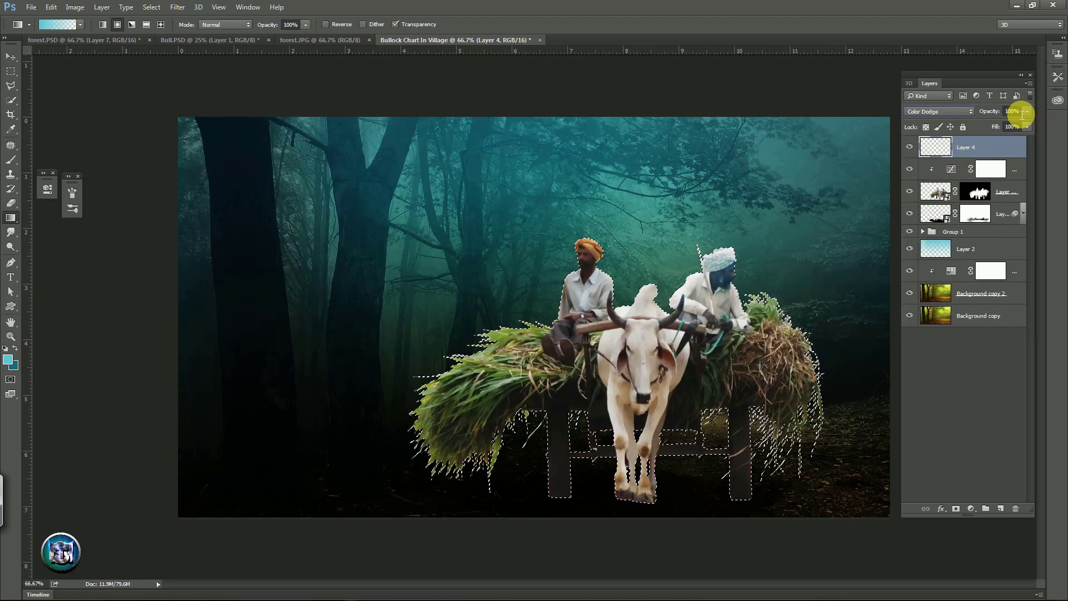
pyautogui.moveTo(985, 110); pyautogui.dragTo(980, 118)
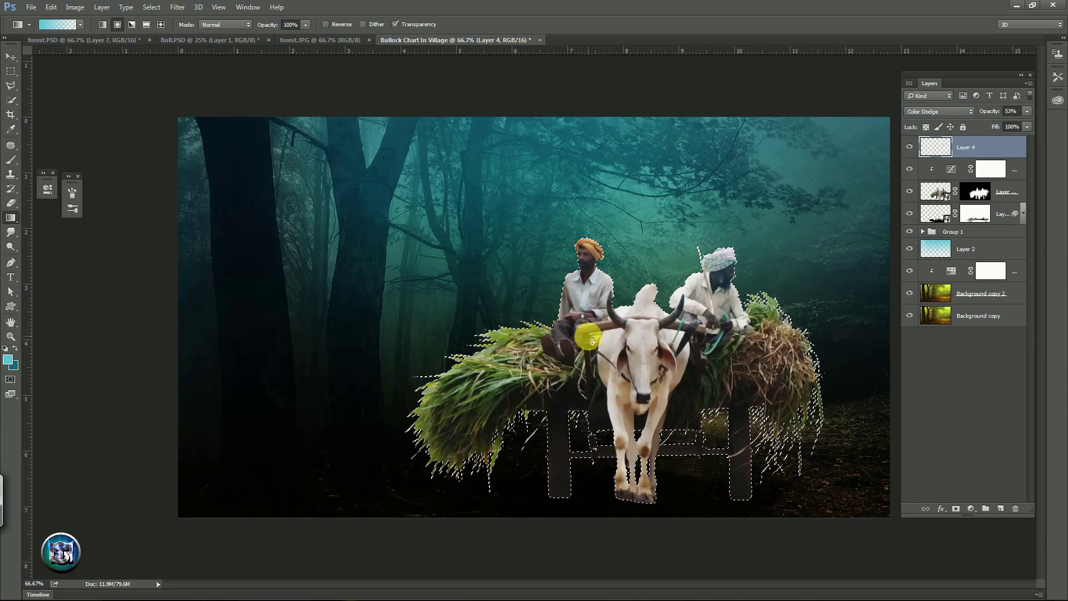
# - Deselect the cart, then make Layer 4 a clipping mask on the layer beneath
pyautogui.hotkey('ctrl', 'd')
pyautogui.moveTo(603, 348); pyautogui.dragTo(699, 310)
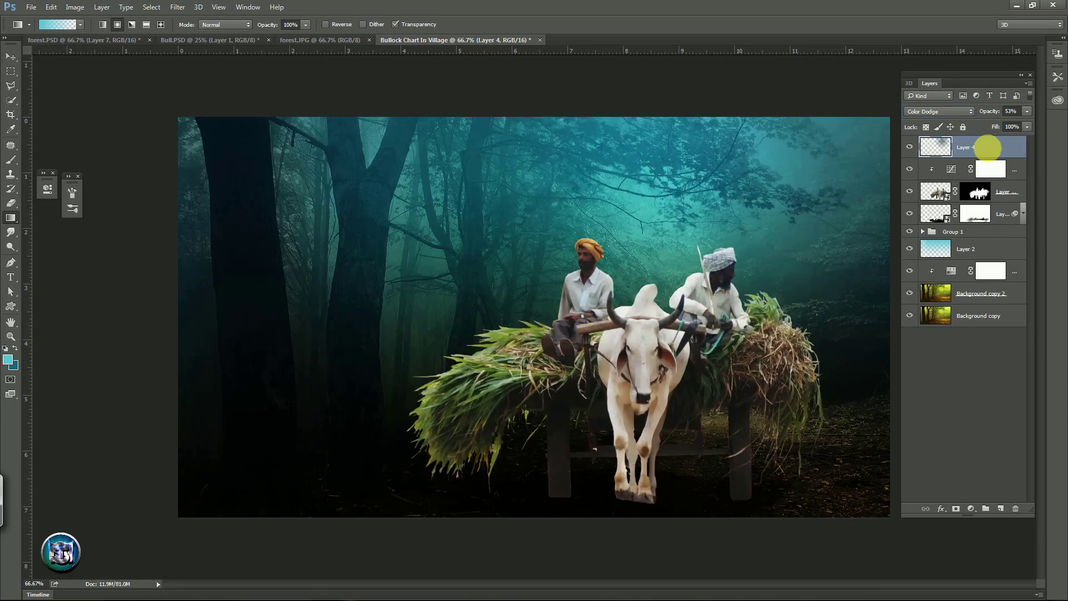
pyautogui.rightClick(988, 148)
pyautogui.click(883, 295)
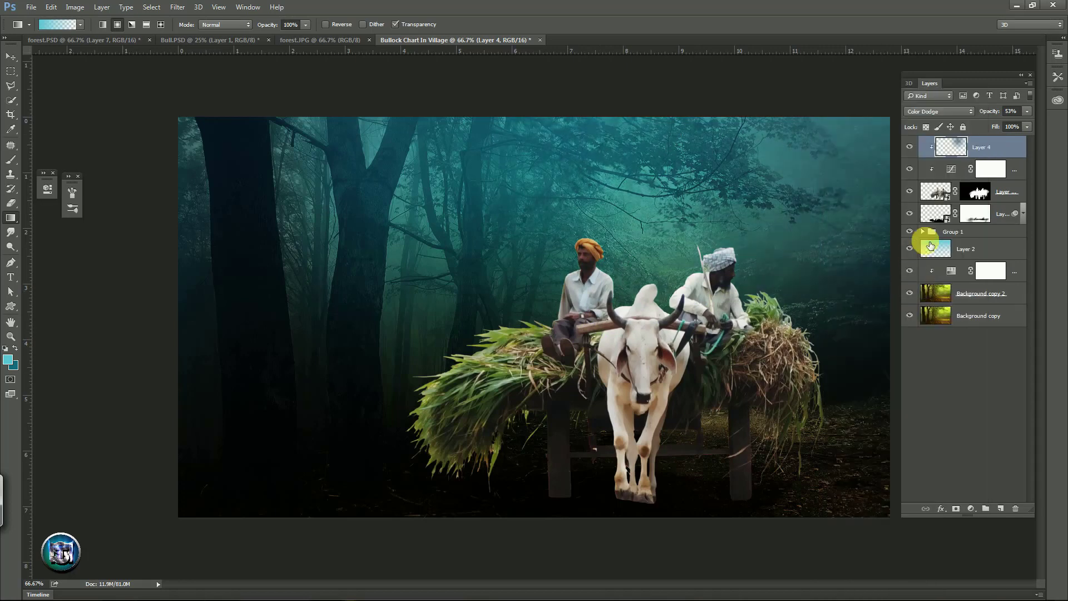
pyautogui.click(1005, 146)
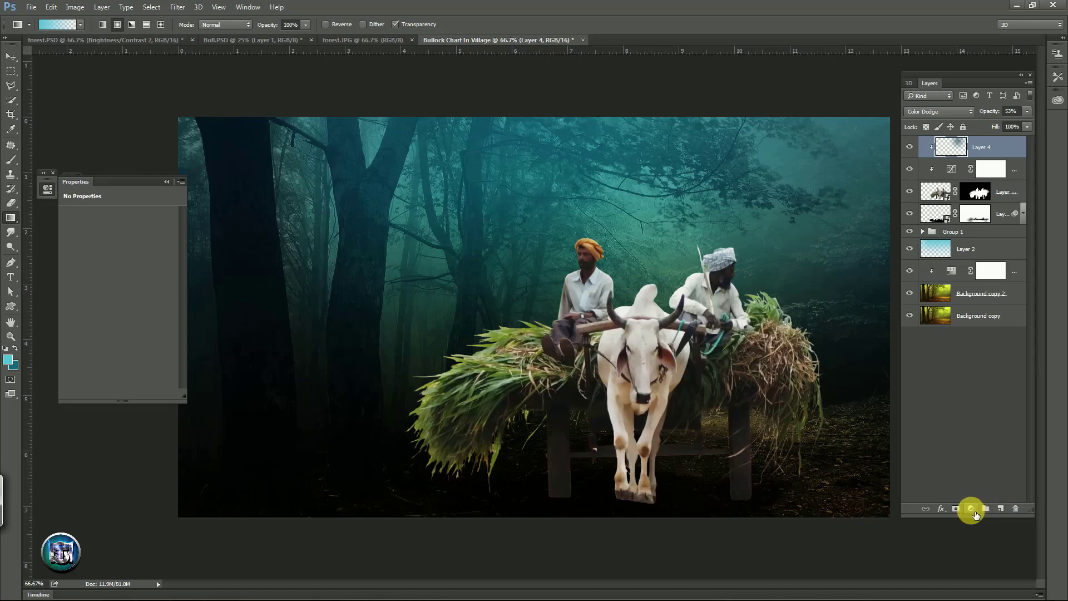
# - Add a clipped Brightness/Contrast adjustment with brightness −150 and contrast 88
pyautogui.click(971, 508)
pyautogui.click(1001, 310)
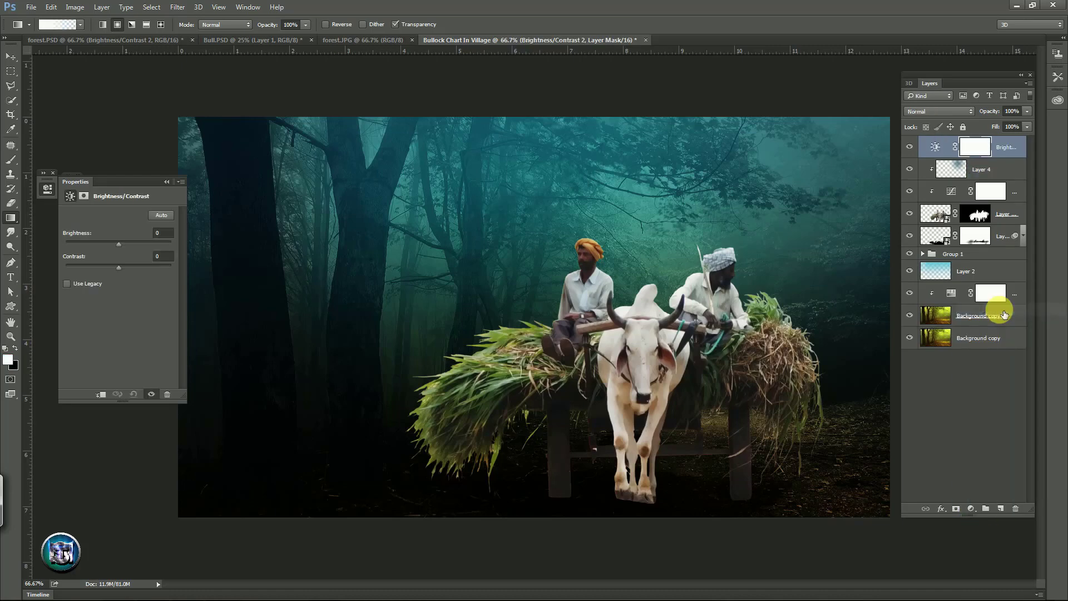
pyautogui.click(100, 394)
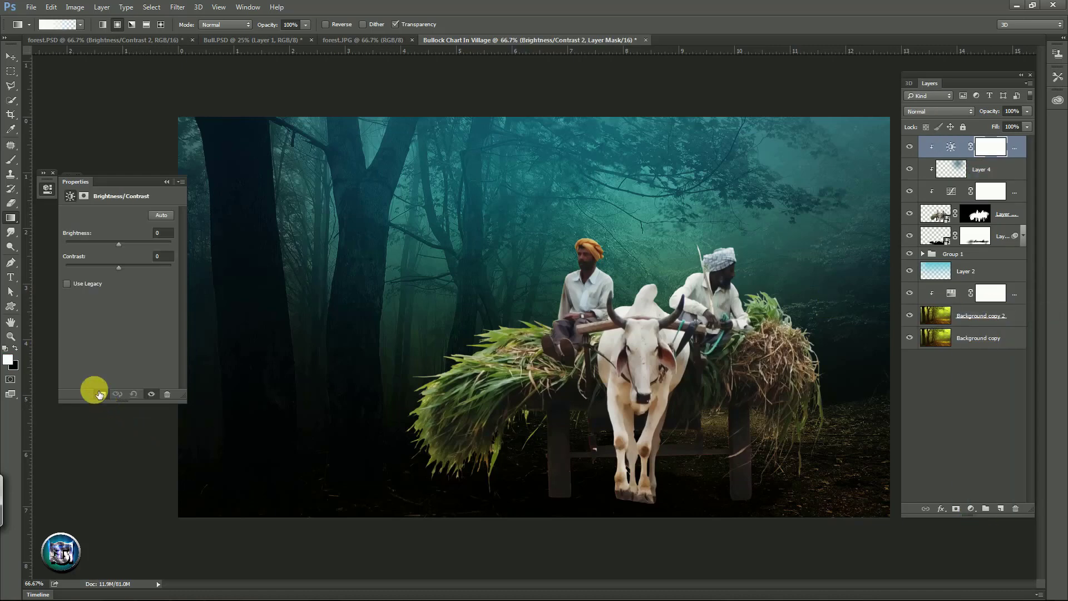
pyautogui.moveTo(118, 246); pyautogui.dragTo(79, 251)
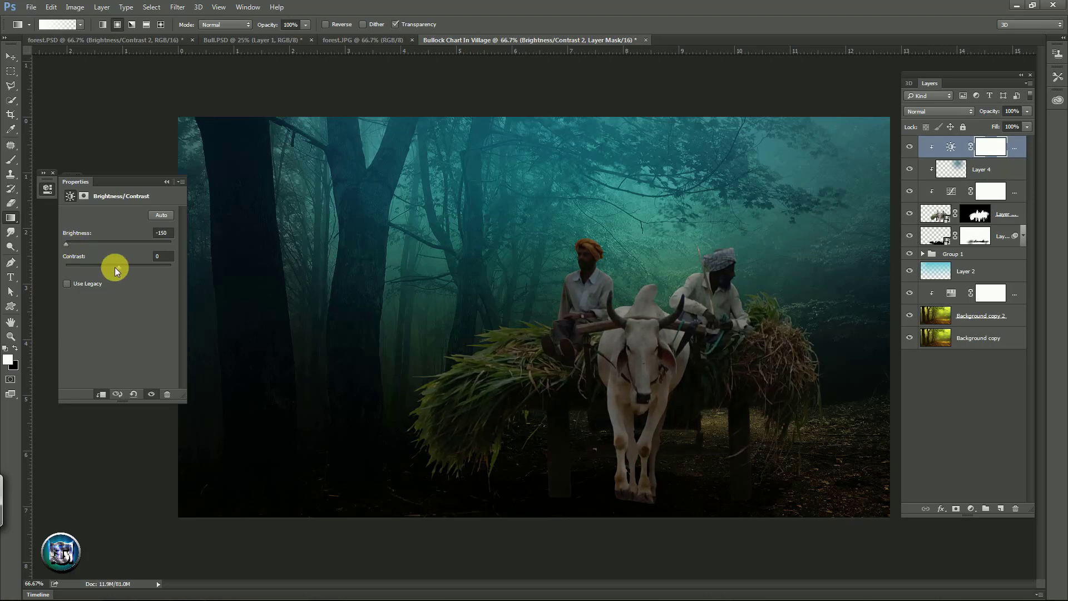
pyautogui.moveTo(122, 269); pyautogui.dragTo(147, 267)
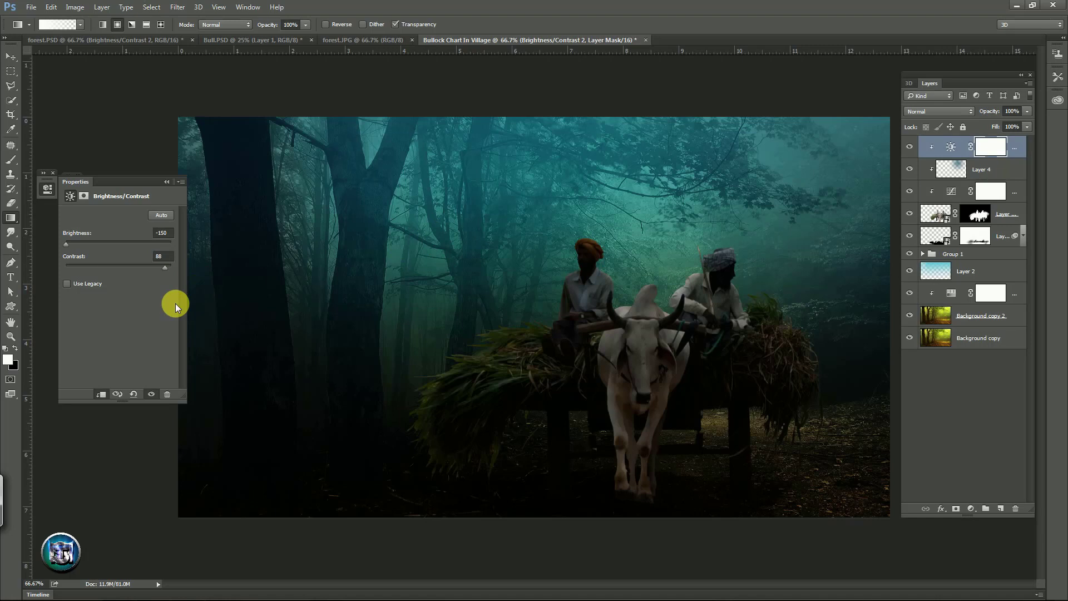
pyautogui.keyDown('alt'); pyautogui.click(427, 310); pyautogui.keyUp('alt')
# - Invert the Brightness/Contrast mask to hide the darkening and set a slightly larger brush
pyautogui.click(992, 151)
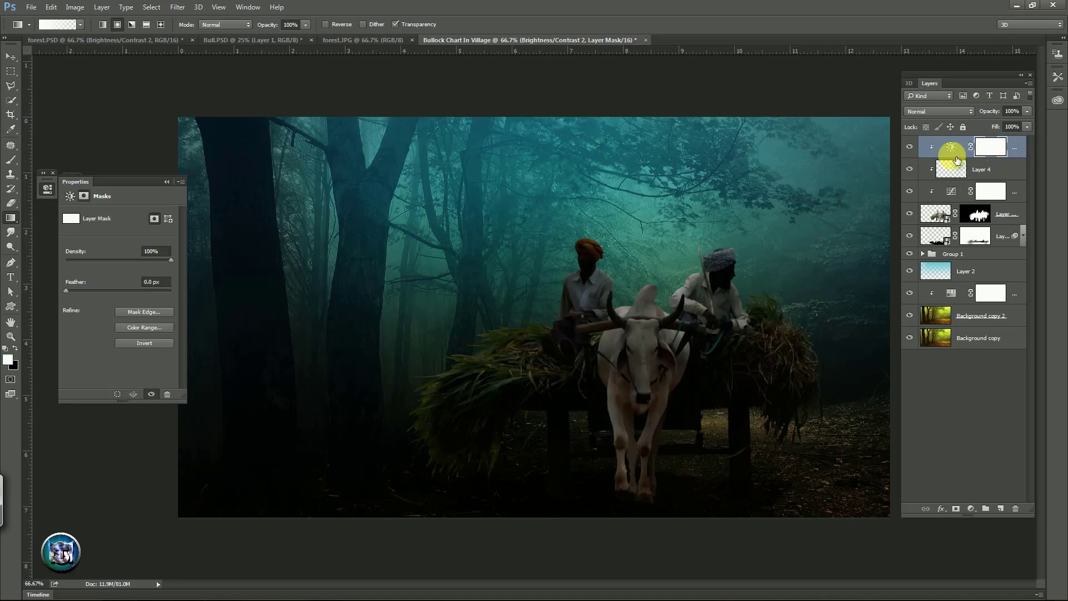
pyautogui.click(154, 345)
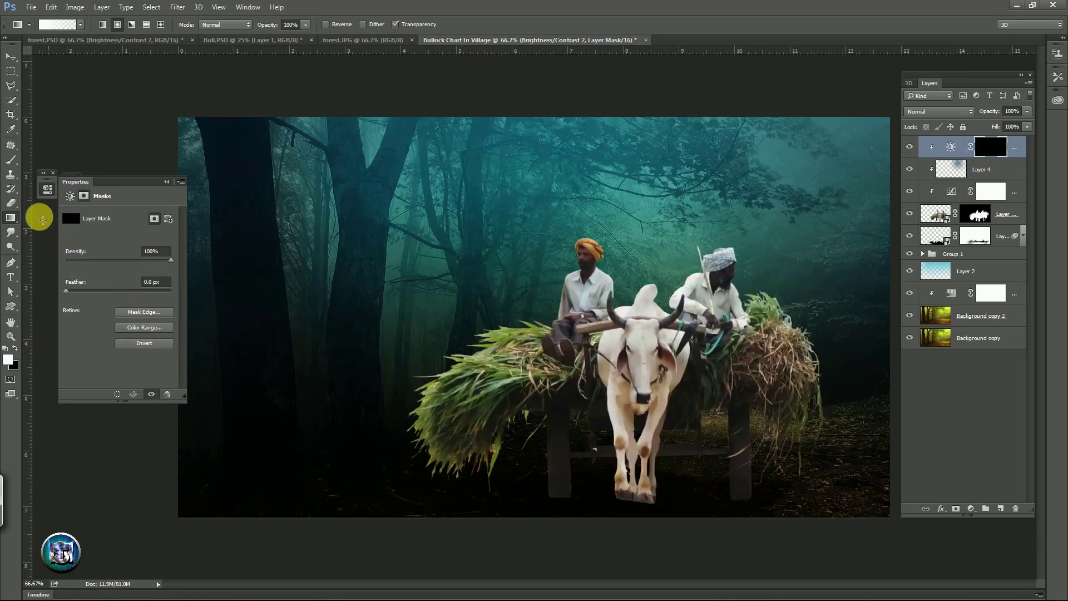
pyautogui.click(11, 161)
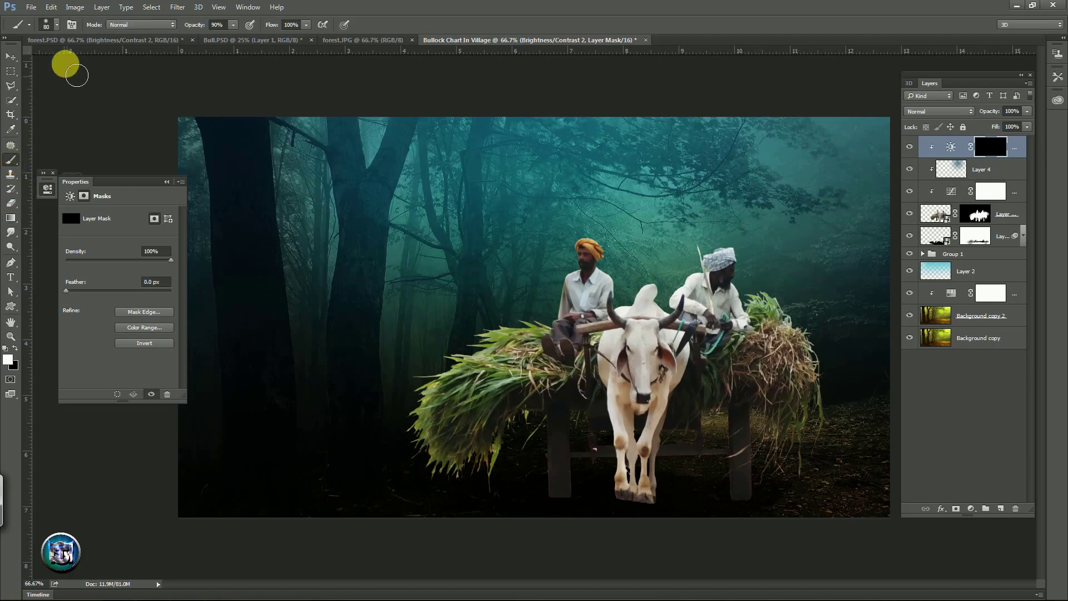
pyautogui.click(71, 24)
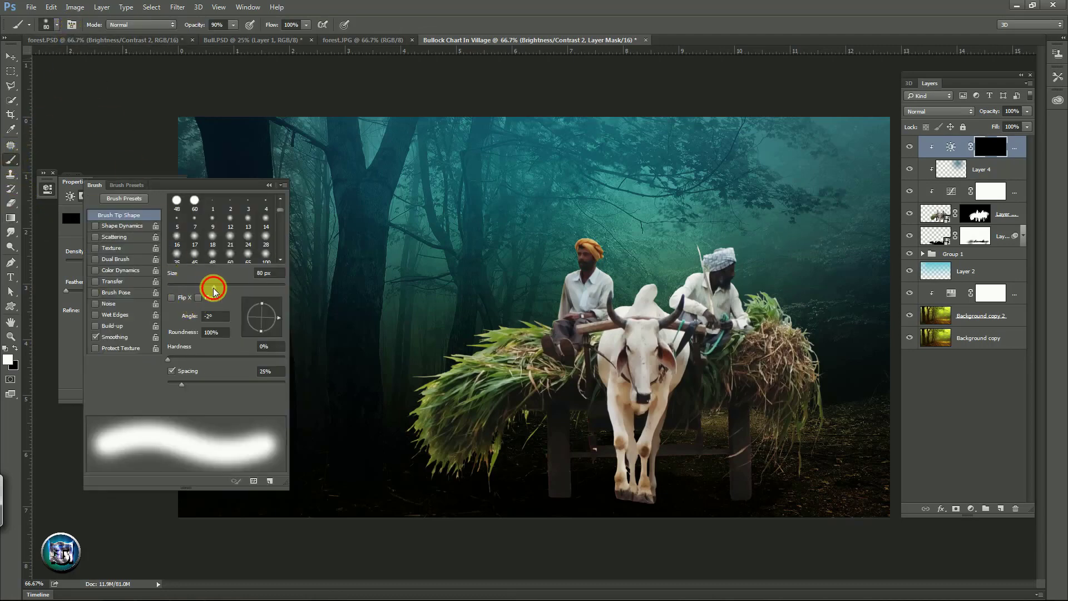
pyautogui.moveTo(213, 286); pyautogui.dragTo(216, 287)
pyautogui.click(269, 185)
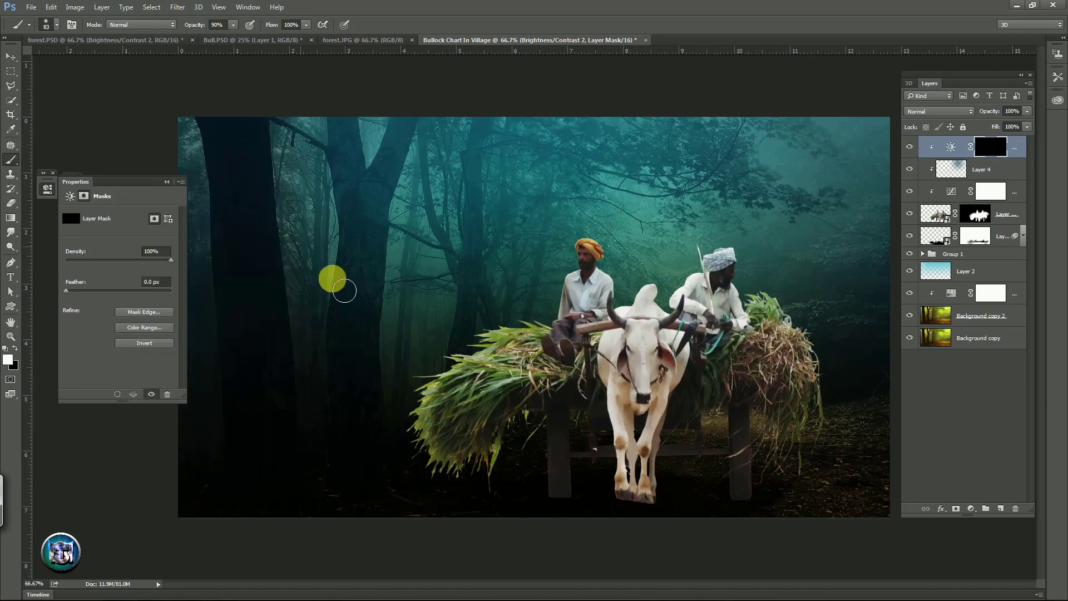
# - Paint the darkening back onto the lower cart, cart legs, grass and ox at reduced opacity
pyautogui.moveTo(757, 396)
pyautogui.mouseDown()
pyautogui.moveTo(518, 483)
pyautogui.moveTo(463, 422)
pyautogui.moveTo(481, 404)
pyautogui.moveTo(498, 469)
pyautogui.moveTo(458, 474)
pyautogui.moveTo(581, 467)
pyautogui.mouseUp()
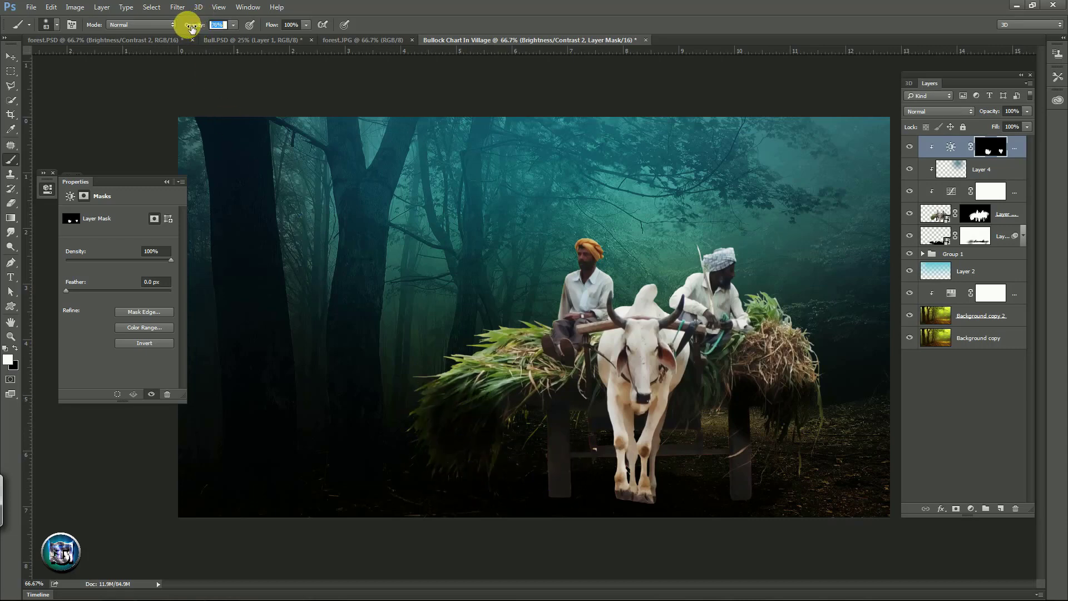
pyautogui.moveTo(192, 28); pyautogui.dragTo(191, 28)
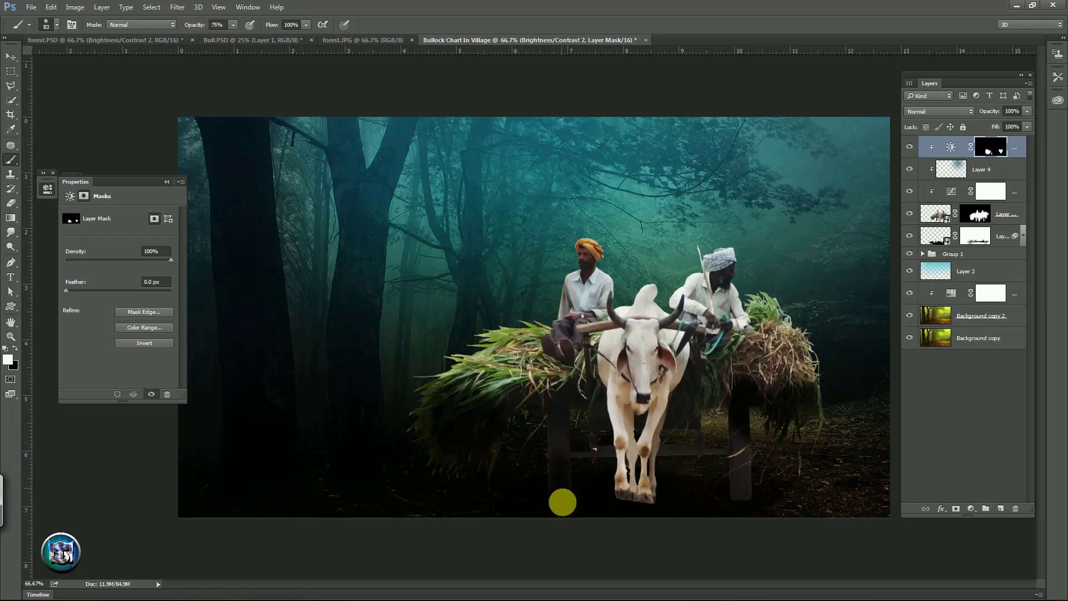
pyautogui.moveTo(562, 502)
pyautogui.mouseDown()
pyautogui.moveTo(553, 484)
pyautogui.moveTo(568, 399)
pyautogui.moveTo(689, 490)
pyautogui.moveTo(741, 450)
pyautogui.moveTo(684, 526)
pyautogui.moveTo(643, 519)
pyautogui.moveTo(621, 418)
pyautogui.moveTo(637, 495)
pyautogui.moveTo(584, 464)
pyautogui.moveTo(691, 467)
pyautogui.moveTo(574, 483)
pyautogui.moveTo(567, 400)
pyautogui.moveTo(484, 389)
pyautogui.moveTo(417, 460)
pyautogui.moveTo(723, 421)
pyautogui.moveTo(791, 384)
pyautogui.moveTo(806, 348)
pyautogui.moveTo(818, 427)
pyautogui.moveTo(785, 501)
pyautogui.moveTo(758, 462)
pyautogui.moveTo(710, 465)
pyautogui.moveTo(753, 457)
pyautogui.moveTo(589, 417)
pyautogui.moveTo(684, 405)
pyautogui.moveTo(670, 399)
pyautogui.moveTo(639, 405)
pyautogui.moveTo(615, 452)
pyautogui.moveTo(596, 432)
pyautogui.moveTo(560, 461)
pyautogui.moveTo(615, 508)
pyautogui.moveTo(558, 517)
pyautogui.moveTo(782, 497)
pyautogui.moveTo(684, 520)
pyautogui.moveTo(533, 427)
pyautogui.moveTo(534, 492)
pyautogui.mouseUp()
pyautogui.press('5')
pyautogui.press('3')
pyautogui.moveTo(625, 441)
pyautogui.mouseDown()
pyautogui.moveTo(657, 421)
pyautogui.moveTo(600, 358)
pyautogui.moveTo(631, 395)
pyautogui.moveTo(616, 415)
pyautogui.moveTo(615, 362)
pyautogui.moveTo(550, 320)
pyautogui.mouseUp()
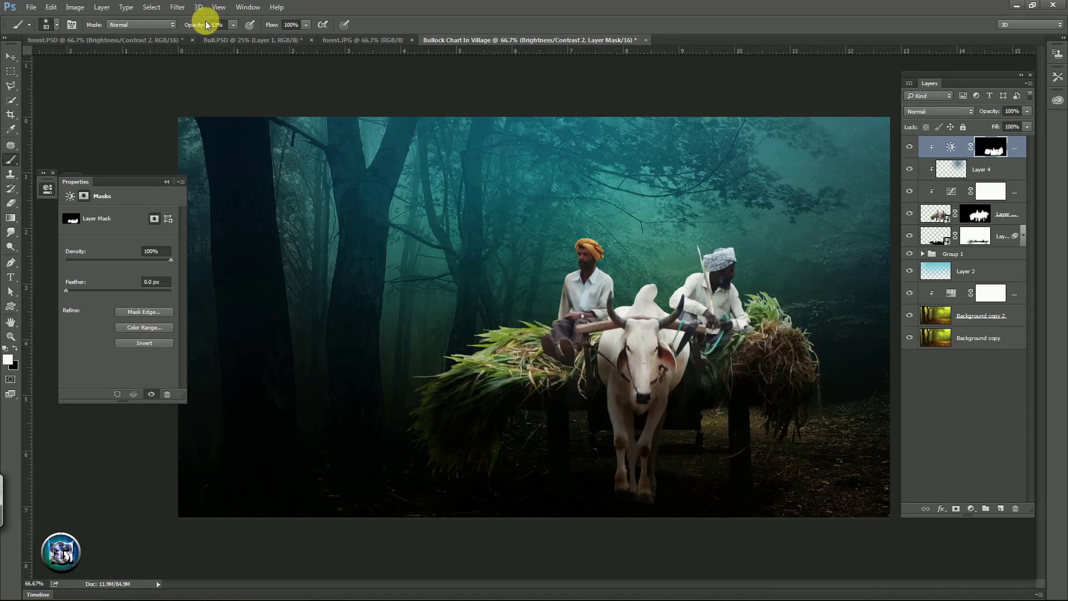
pyautogui.moveTo(610, 405)
pyautogui.mouseDown()
pyautogui.moveTo(639, 374)
pyautogui.moveTo(619, 397)
pyautogui.moveTo(481, 362)
pyautogui.moveTo(470, 374)
pyautogui.moveTo(520, 352)
pyautogui.moveTo(431, 417)
pyautogui.moveTo(494, 386)
pyautogui.moveTo(531, 382)
pyautogui.moveTo(567, 408)
pyautogui.moveTo(711, 421)
pyautogui.moveTo(724, 380)
pyautogui.moveTo(815, 369)
pyautogui.moveTo(739, 412)
pyautogui.moveTo(744, 455)
pyautogui.moveTo(689, 377)
pyautogui.moveTo(519, 364)
pyautogui.mouseUp()
pyautogui.press(']')
pyautogui.press(']')
pyautogui.press(']')
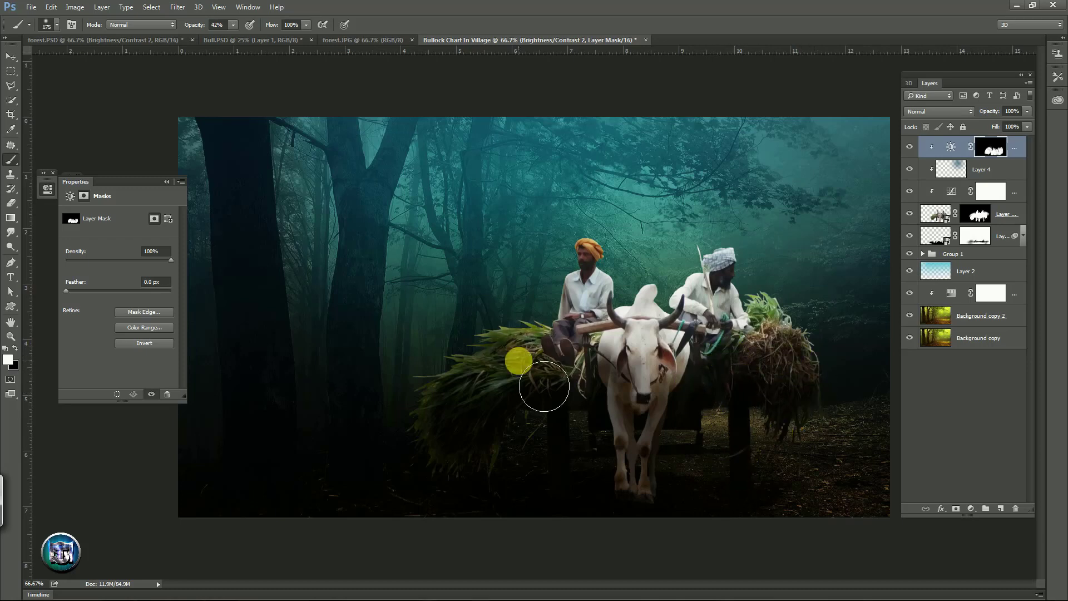
pyautogui.click(996, 225)
pyautogui.click(996, 255)
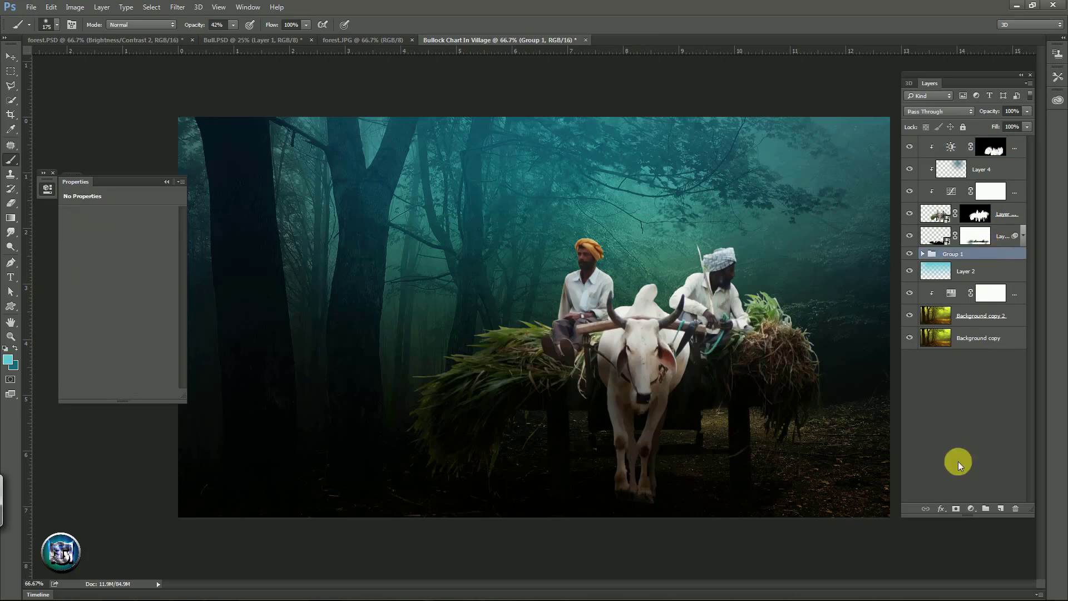
# - Add a mask to Group 1 and brush it black at 24% over the ground under the cart
pyautogui.click(956, 509)
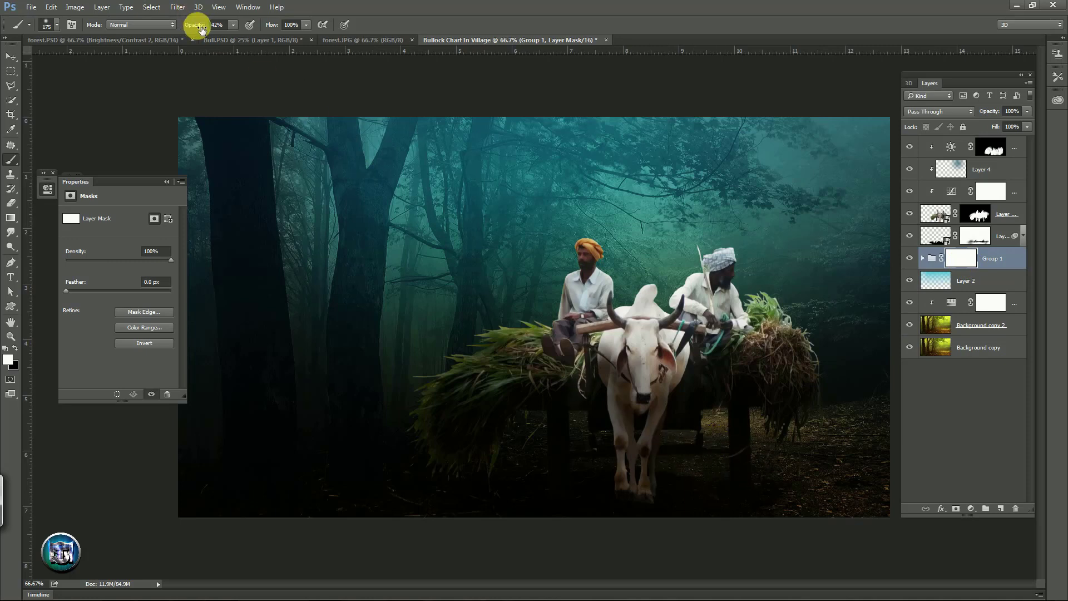
pyautogui.moveTo(201, 29); pyautogui.dragTo(198, 30)
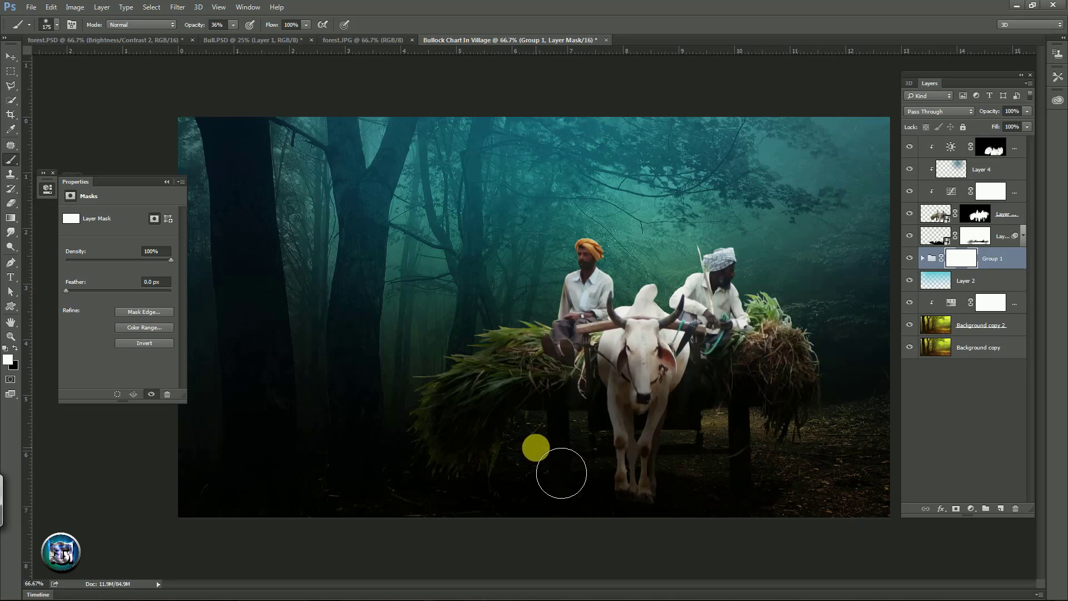
pyautogui.press('x')
pyautogui.moveTo(561, 473)
pyautogui.mouseDown()
pyautogui.moveTo(782, 471)
pyautogui.moveTo(605, 472)
pyautogui.mouseUp()
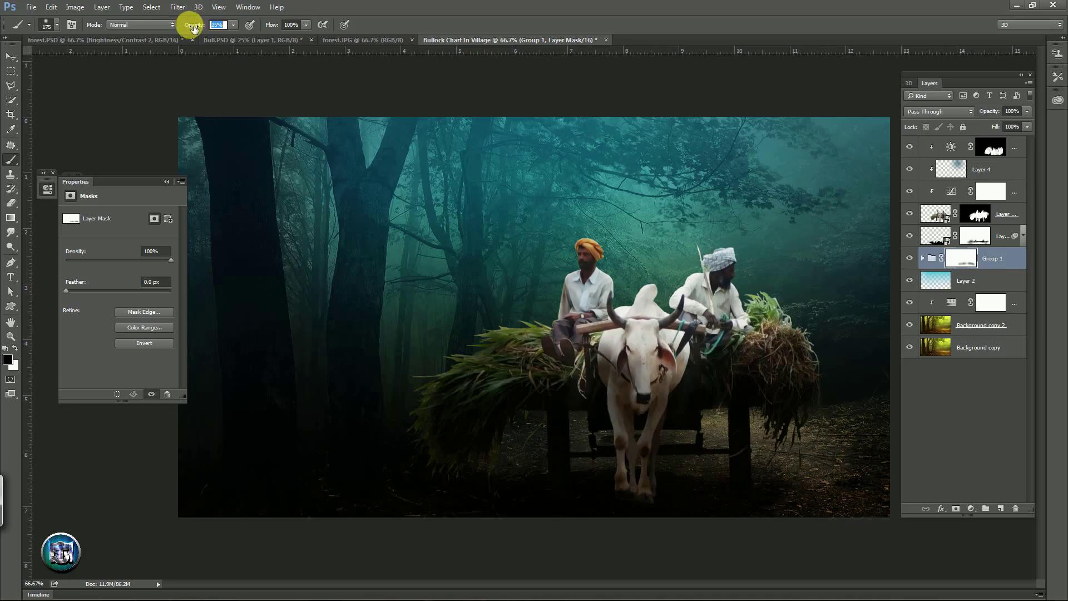
pyautogui.write('24')
pyautogui.press('Return')
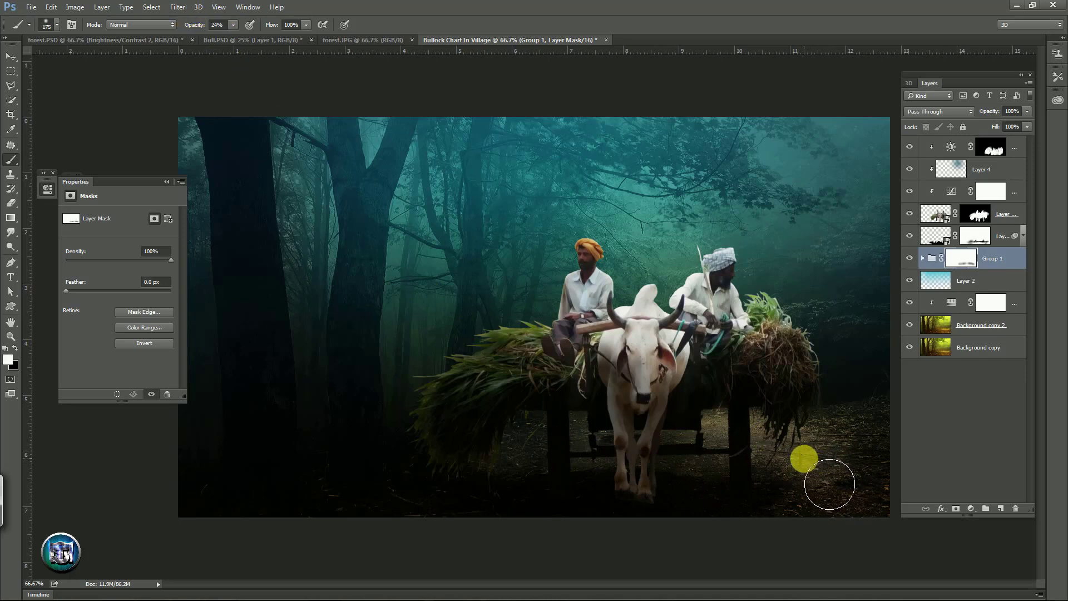
pyautogui.moveTo(830, 484)
pyautogui.mouseDown()
pyautogui.moveTo(549, 445)
pyautogui.moveTo(533, 462)
pyautogui.moveTo(778, 461)
pyautogui.moveTo(829, 483)
pyautogui.mouseUp()
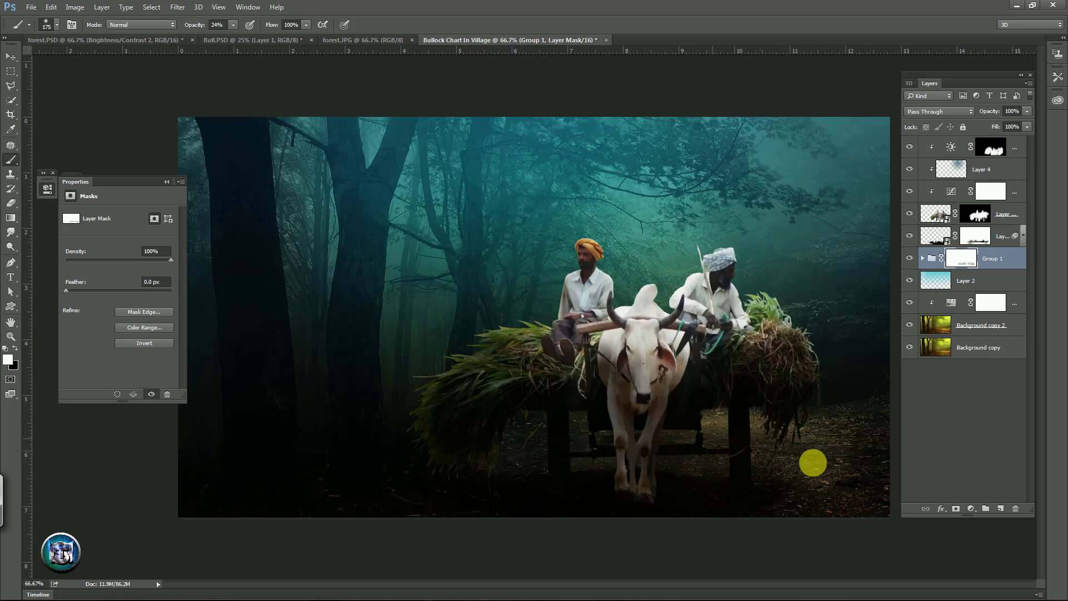
pyautogui.press('x')
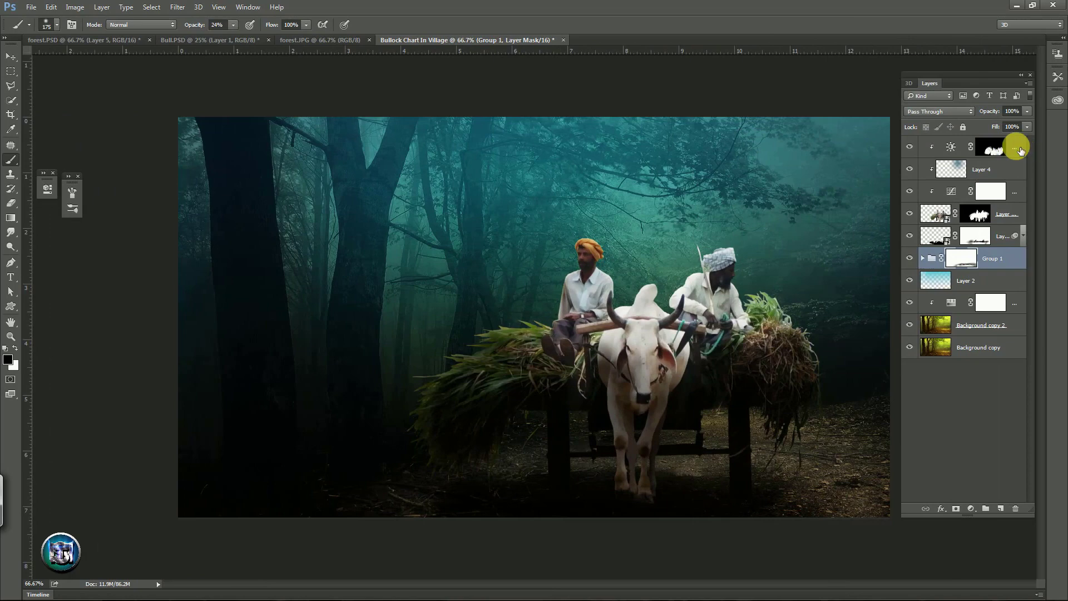
# - Add a clipped Color Lookup adjustment using the Kodak 5218 Kodak 2383 3DLUT
pyautogui.click(1019, 150)
pyautogui.click(970, 508)
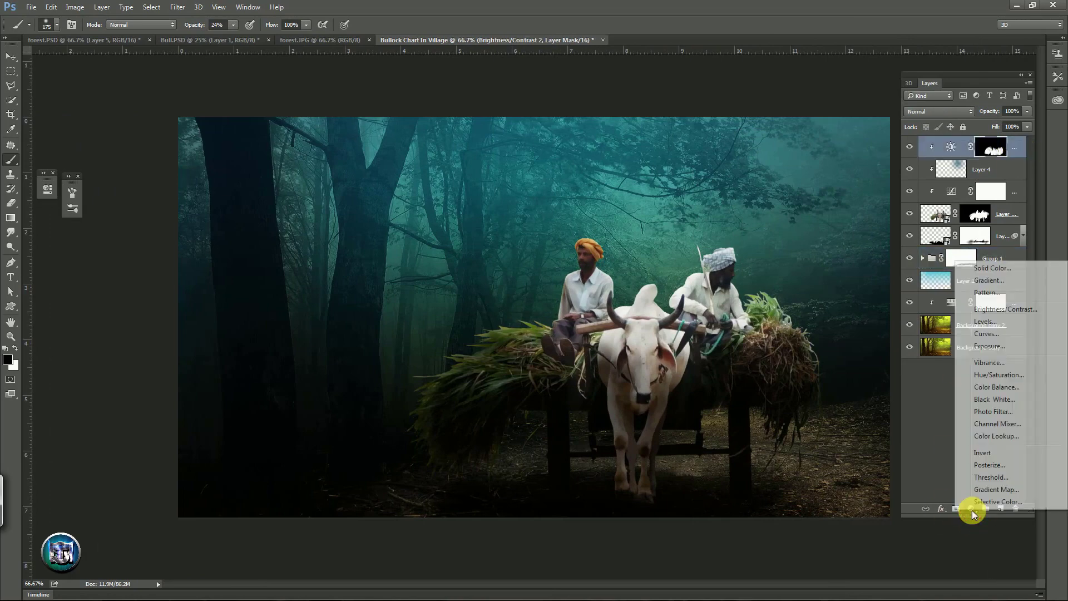
pyautogui.click(989, 436)
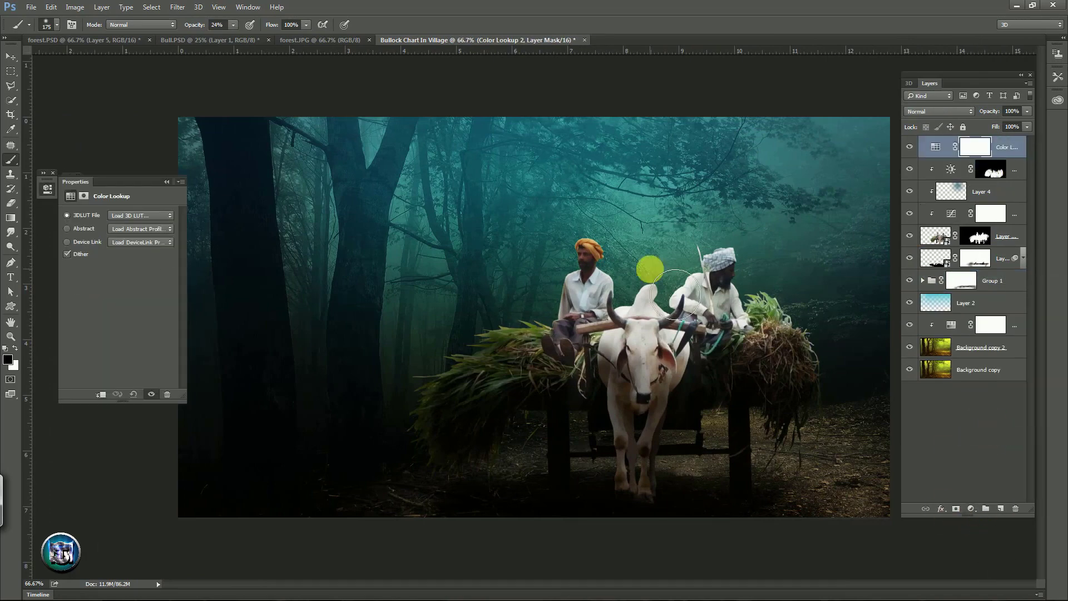
pyautogui.click(103, 396)
pyautogui.click(153, 215)
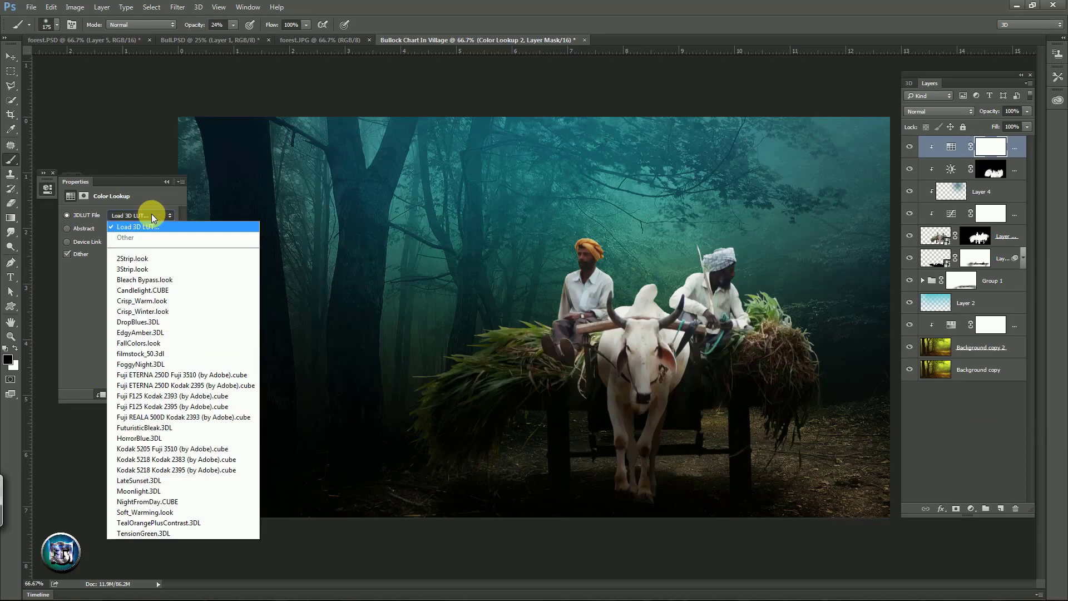
pyautogui.click(139, 460)
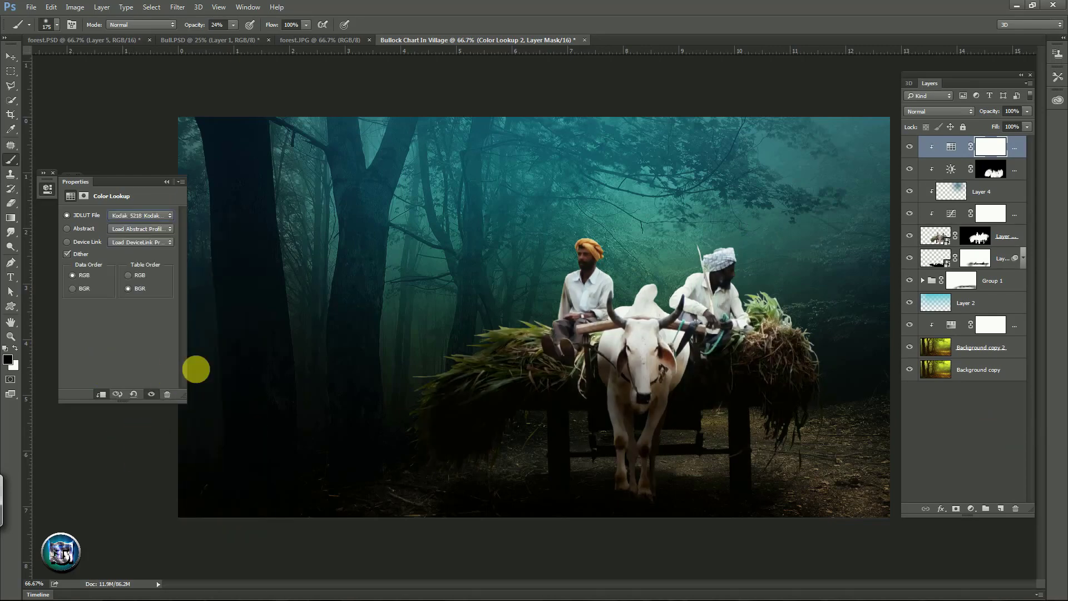
# - Compare the image with and without the Kodak grade, then add a new empty layer
pyautogui.click(998, 148)
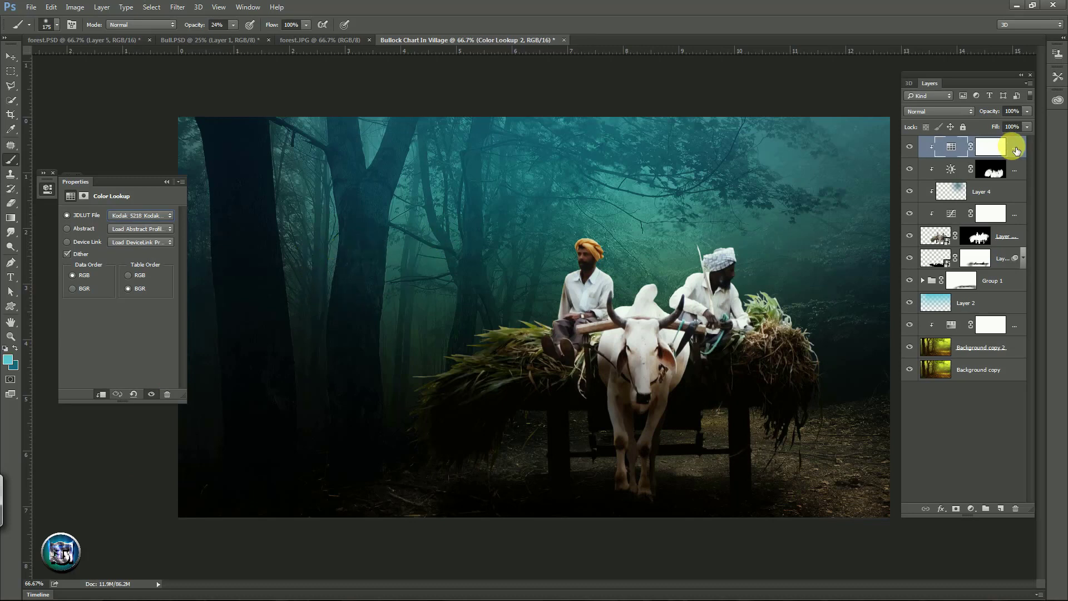
pyautogui.click(1018, 145)
pyautogui.click(1023, 148)
pyautogui.write('50')
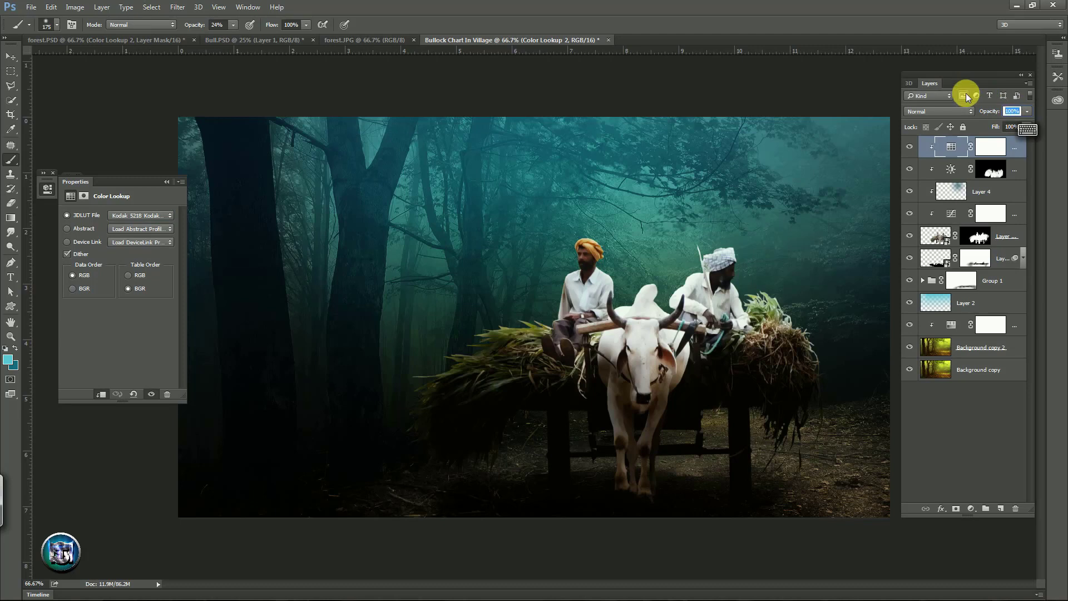
pyautogui.click(912, 148)
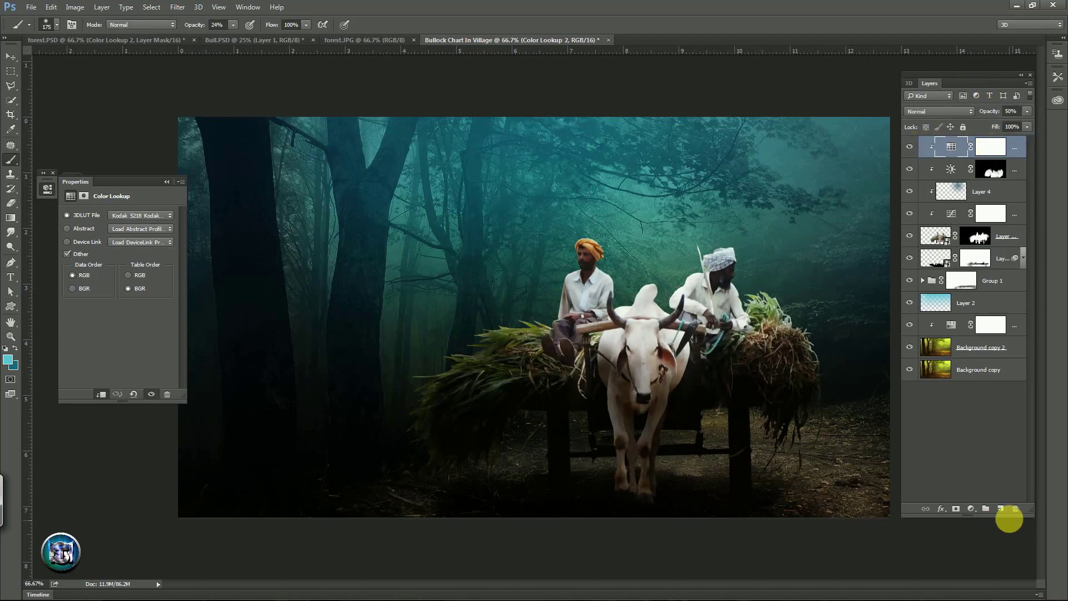
pyautogui.click(1008, 512)
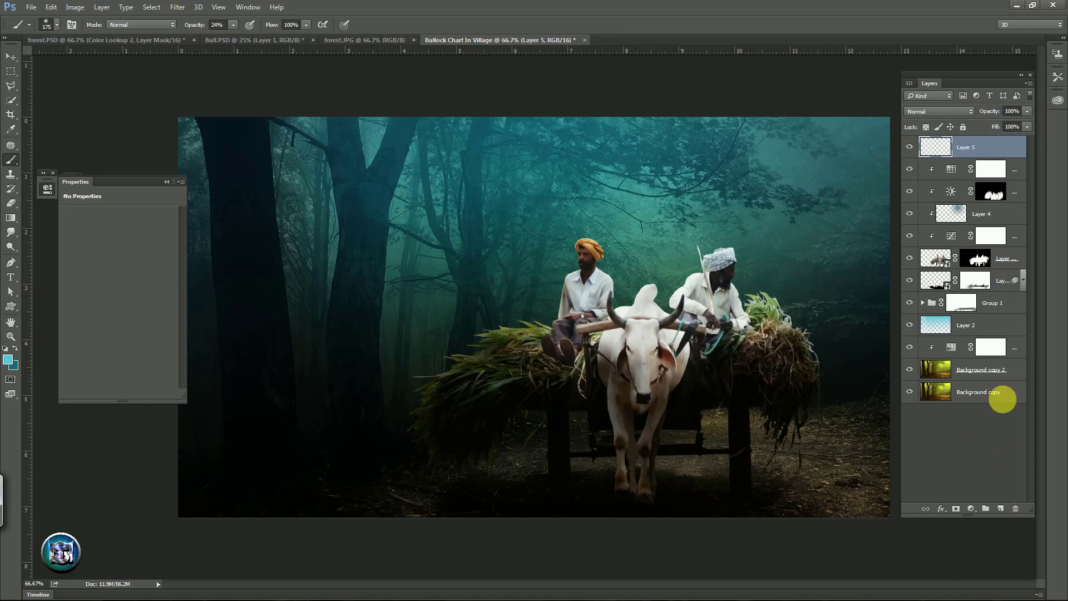
# - Clip the new layer to the cart, pick a near-black foreground, and set it to Multiply
pyautogui.rightClick(983, 151)
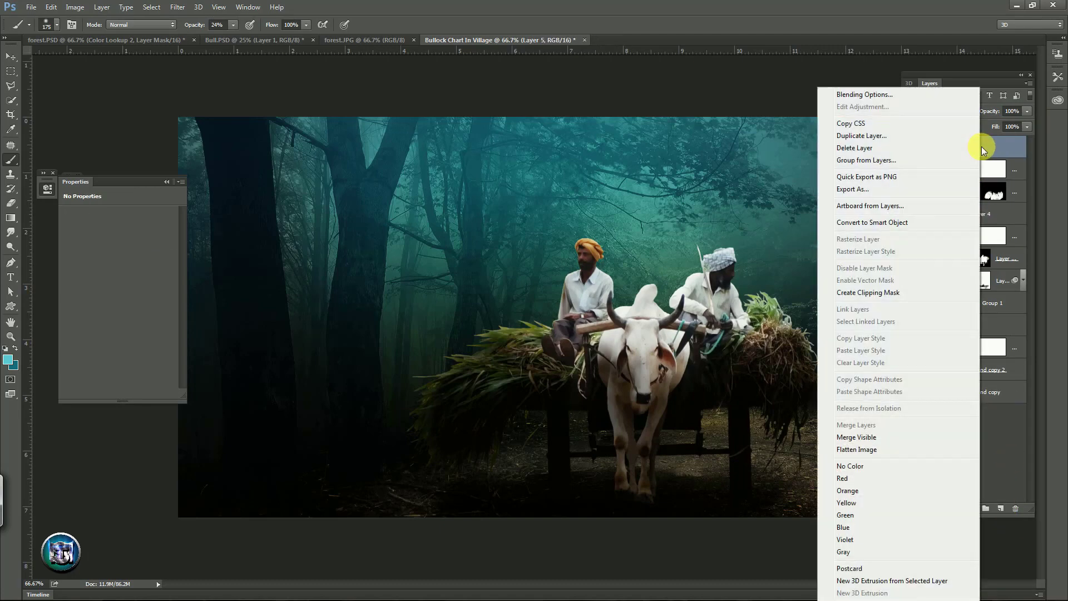
pyautogui.click(883, 293)
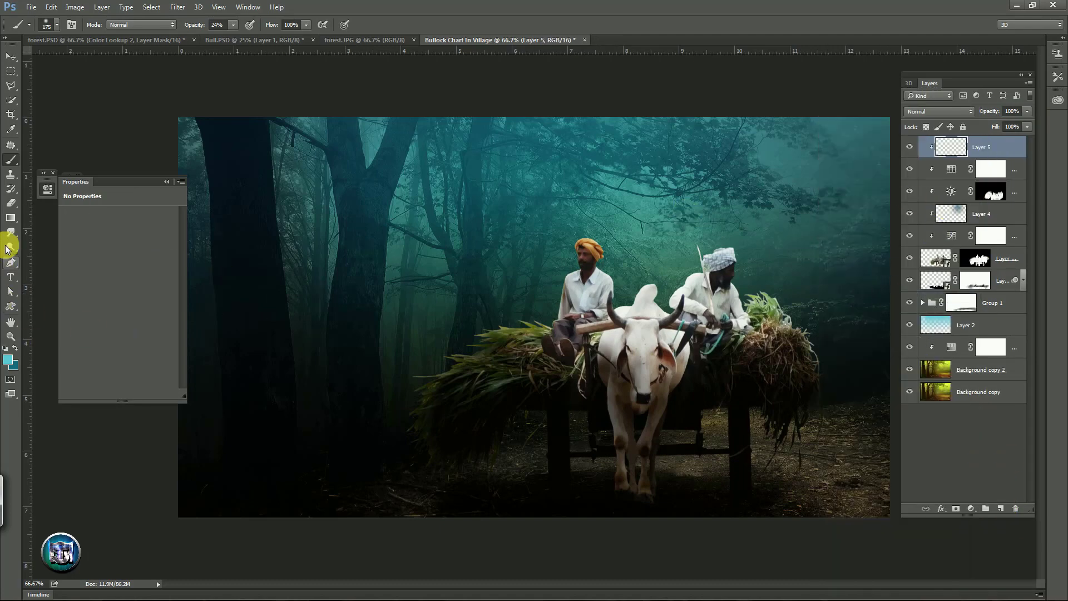
pyautogui.click(12, 219)
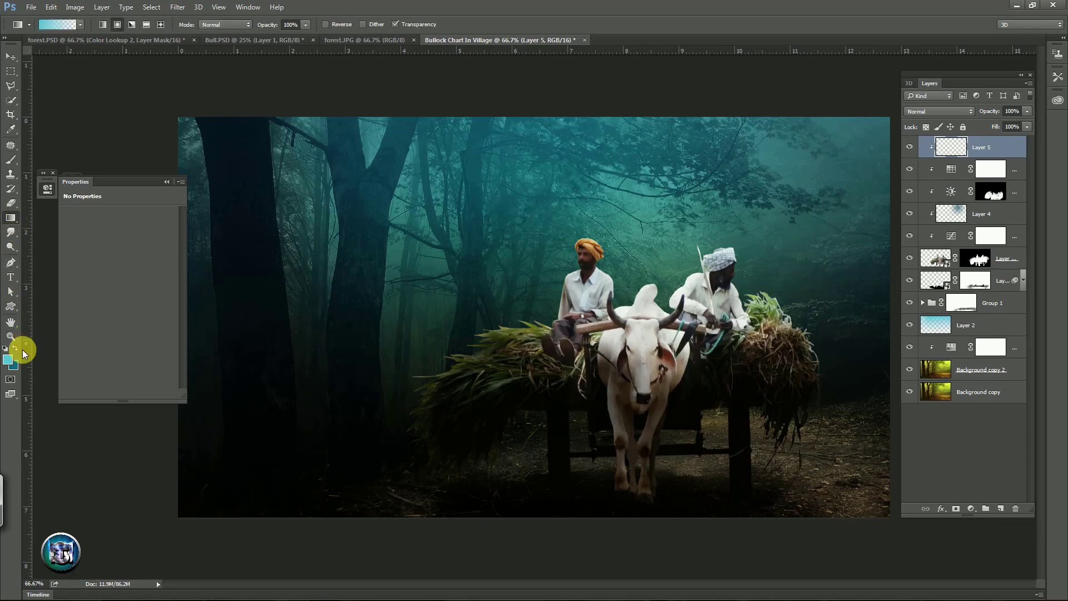
pyautogui.click(9, 361)
pyautogui.click(688, 318)
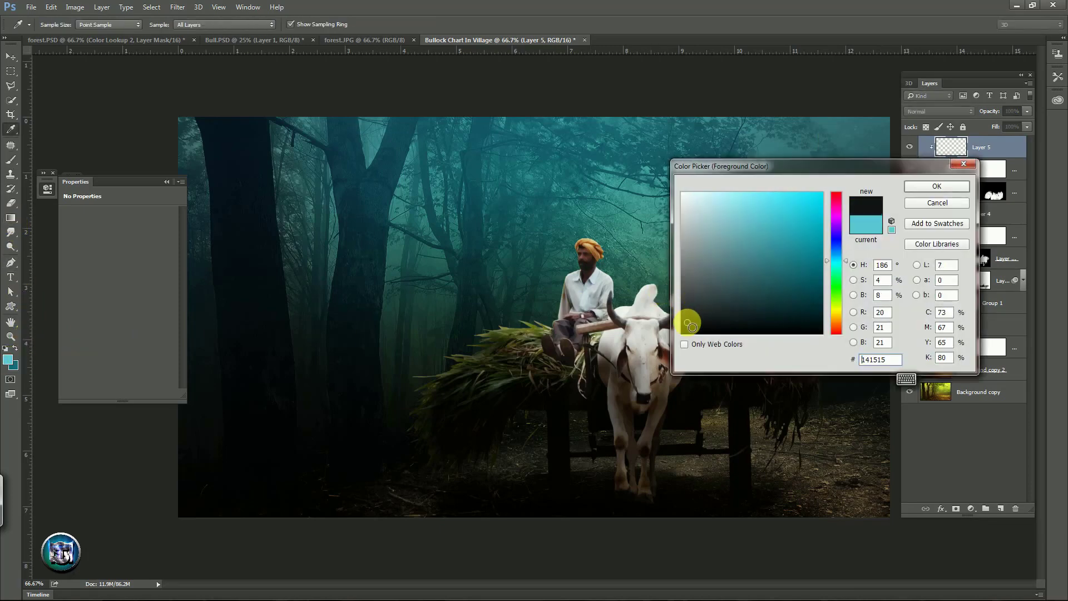
pyautogui.click(924, 185)
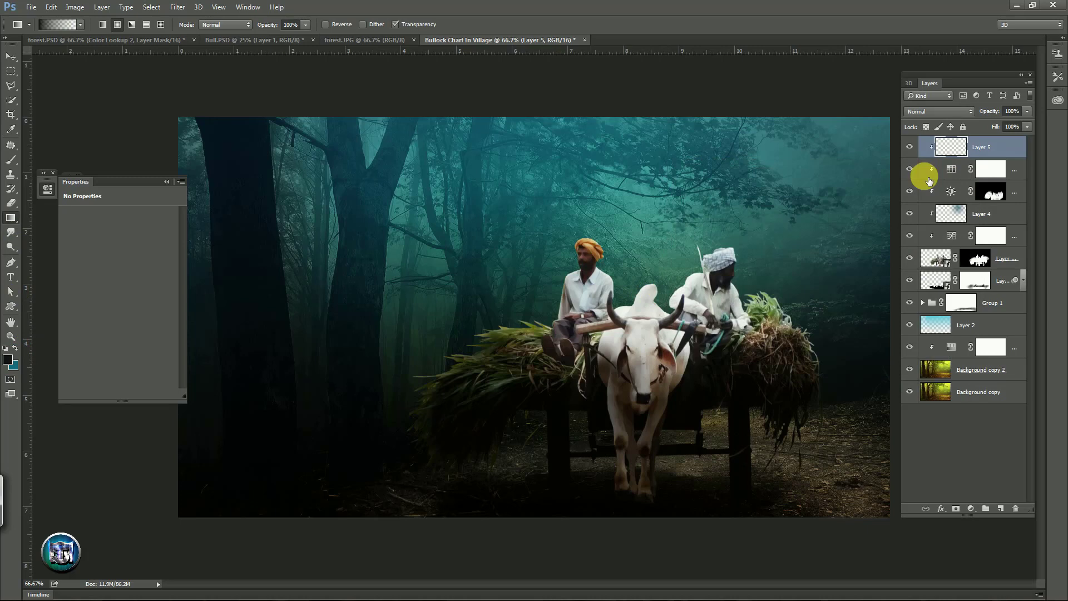
pyautogui.click(937, 111)
pyautogui.click(940, 142)
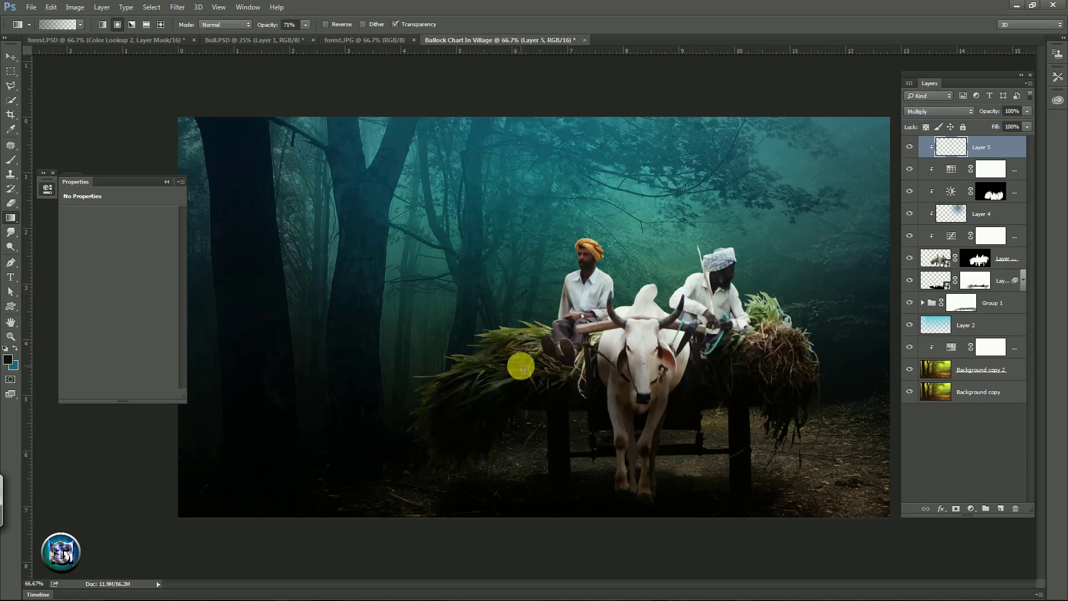
# - Drag dark gradients up from below the cart to shade the grass and wheels
pyautogui.moveTo(430, 409); pyautogui.dragTo(562, 310)
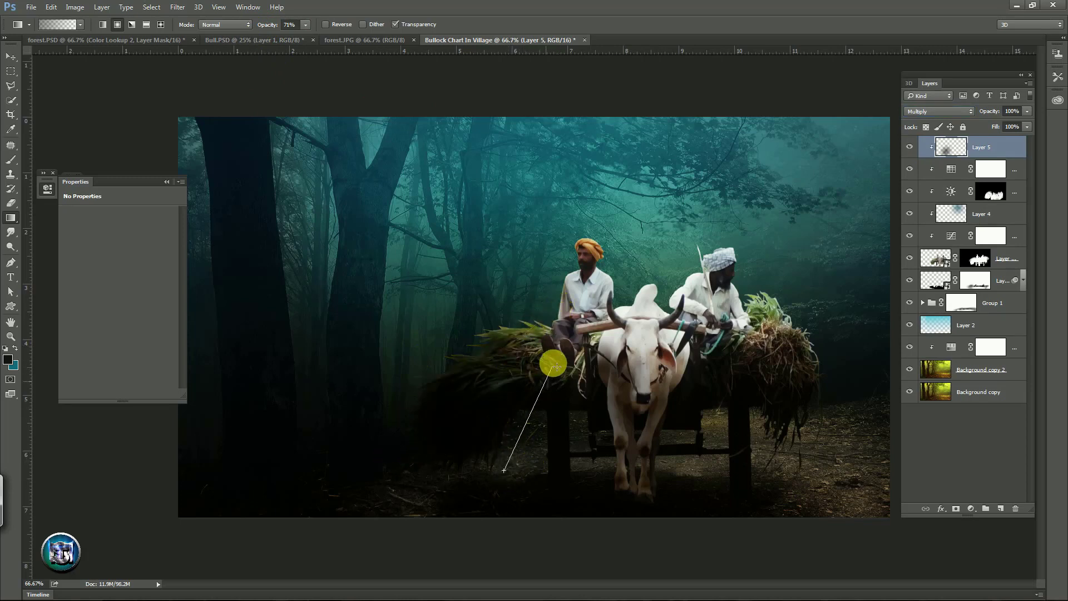
pyautogui.moveTo(509, 478); pyautogui.dragTo(553, 363)
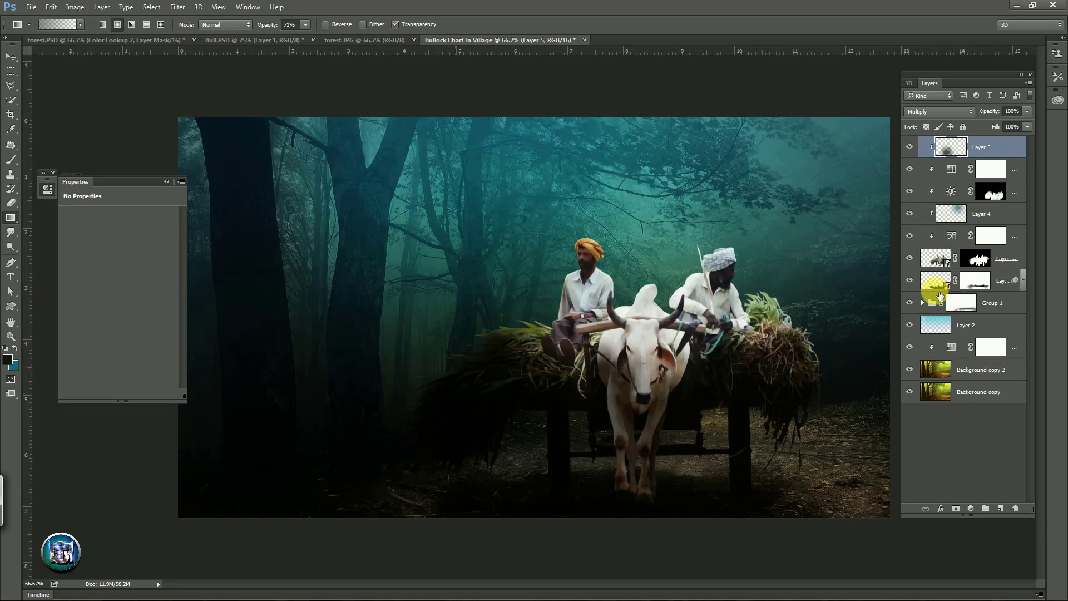
pyautogui.click(913, 305)
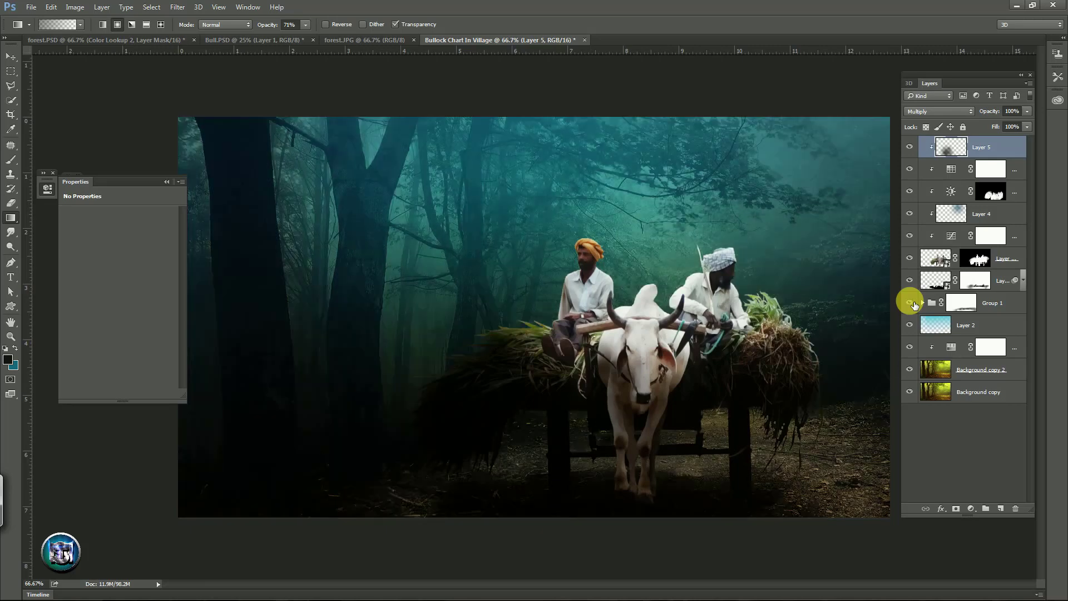
# - Brush white at 24% opacity on Group 1's mask over the ground beneath the ox and cart
pyautogui.click(967, 305)
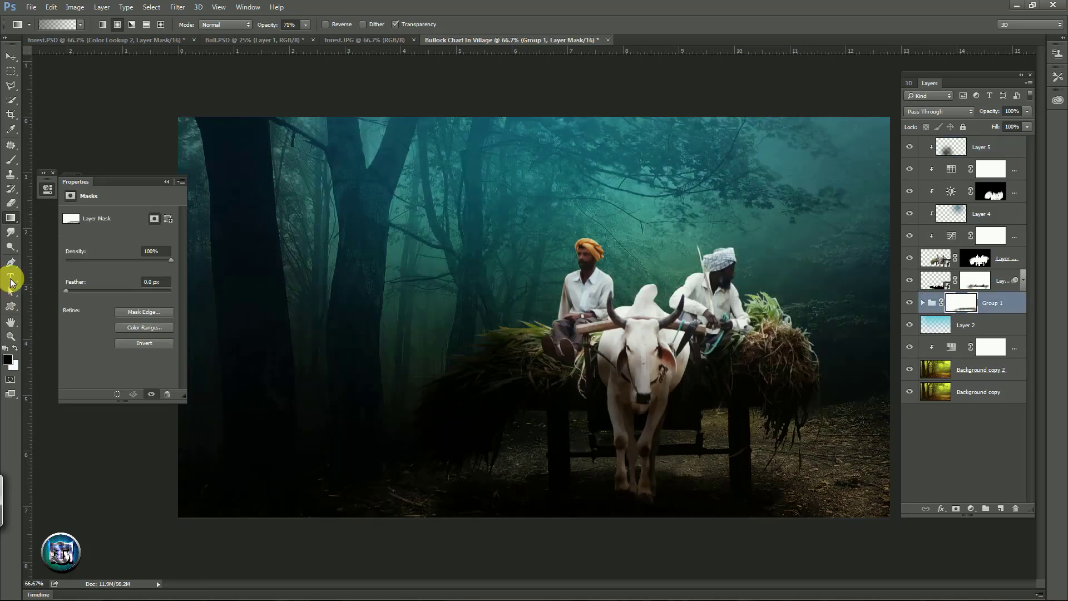
pyautogui.click(11, 159)
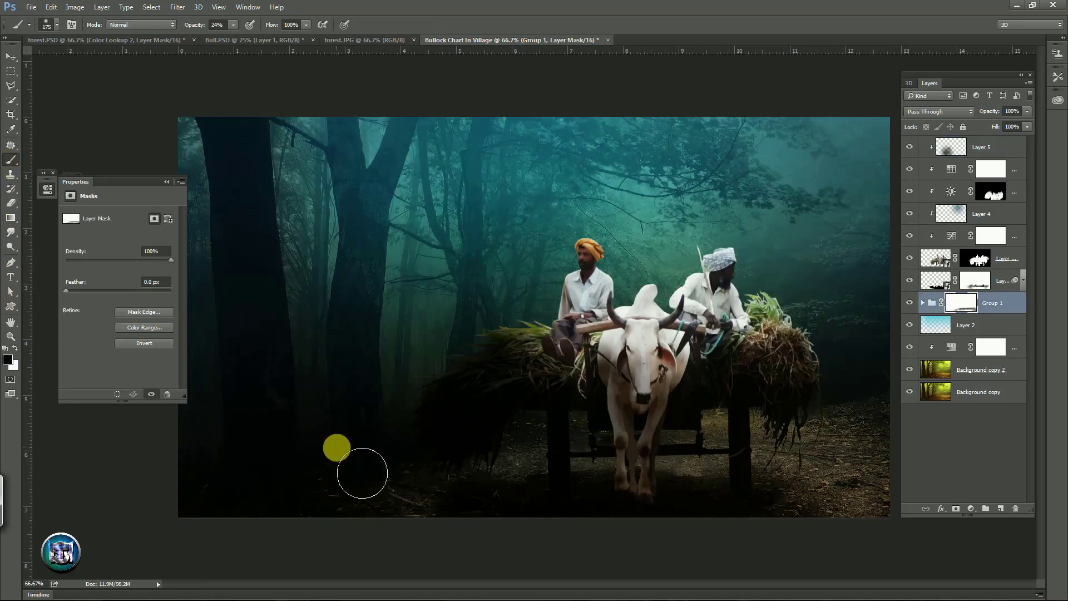
pyautogui.press('x')
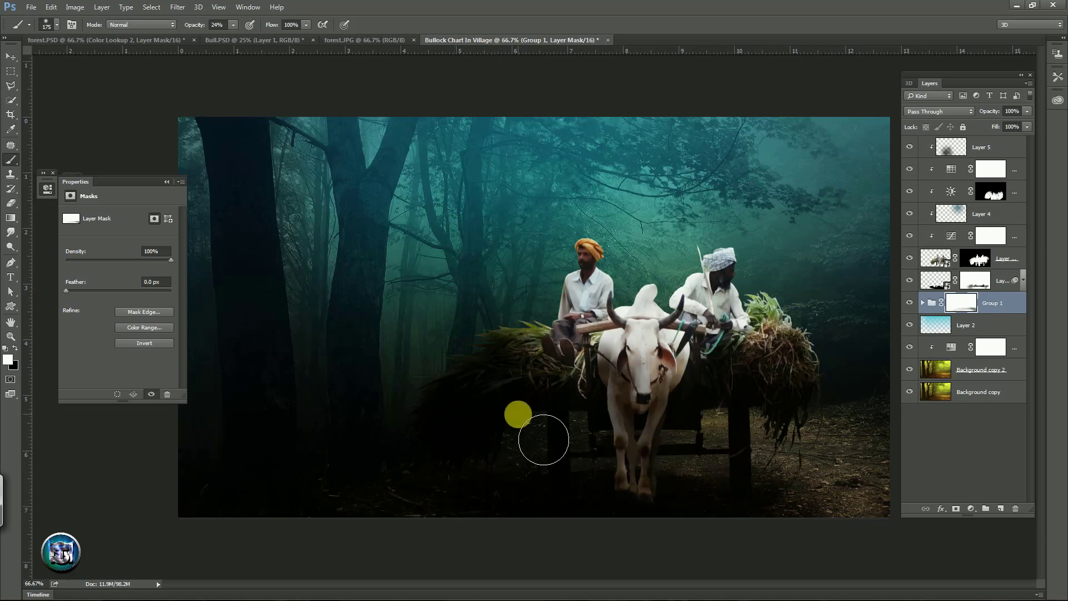
pyautogui.click(1024, 151)
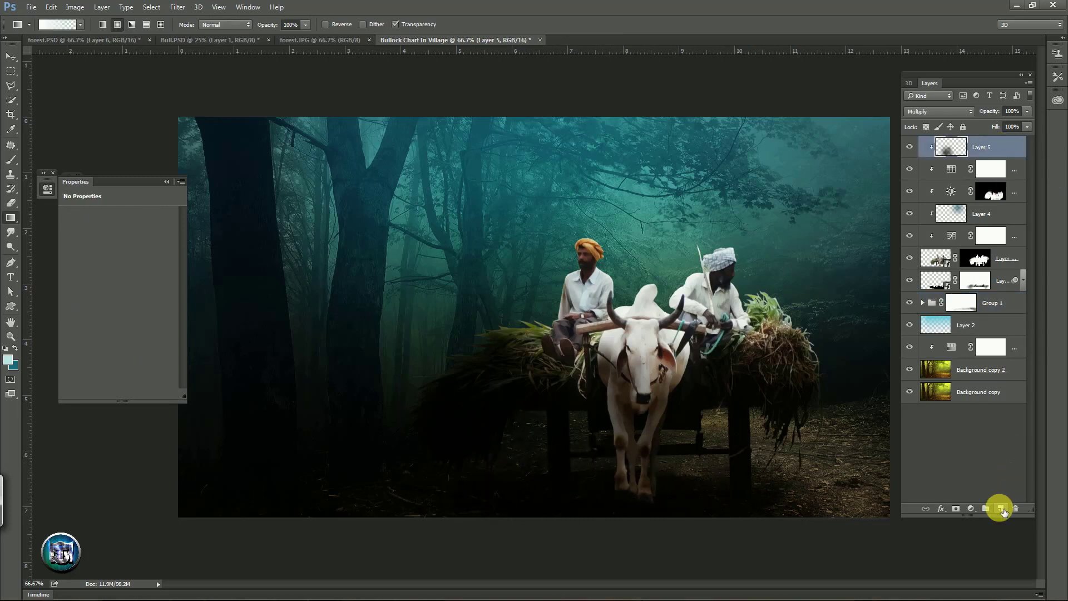
# - Draw a pale top-right gradient on a new layer and free-transform it into a slanted beam over the cart
pyautogui.click(1001, 509)
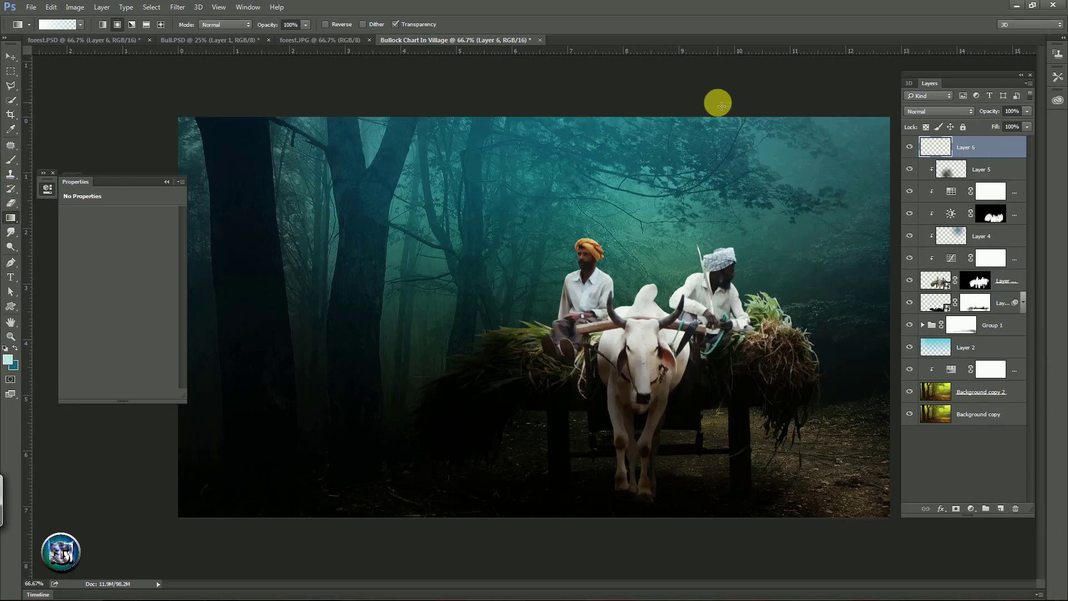
pyautogui.moveTo(701, 97); pyautogui.dragTo(630, 318)
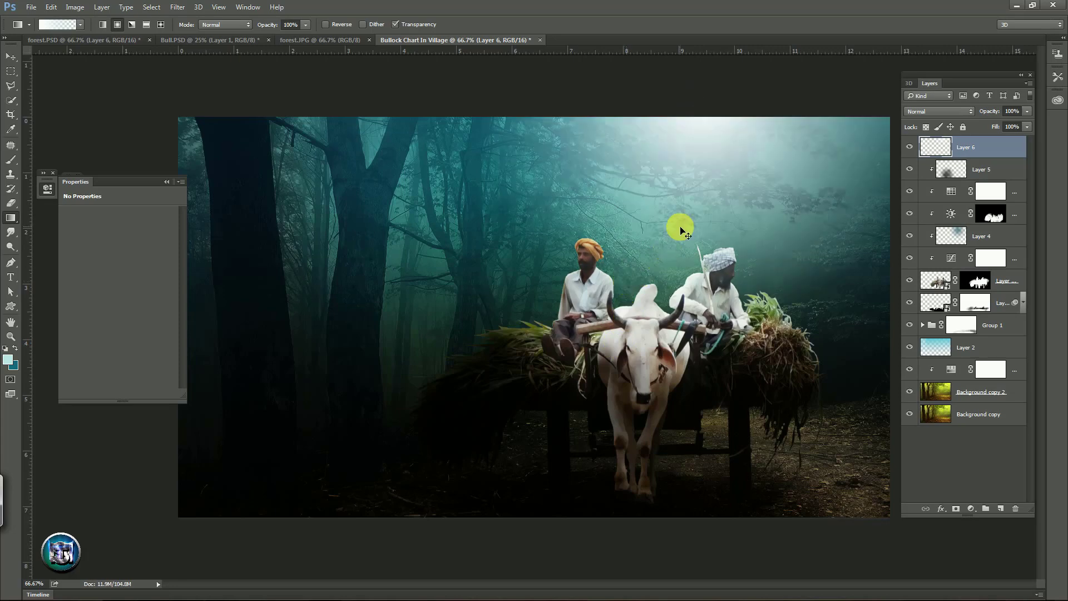
pyautogui.click(58, 7)
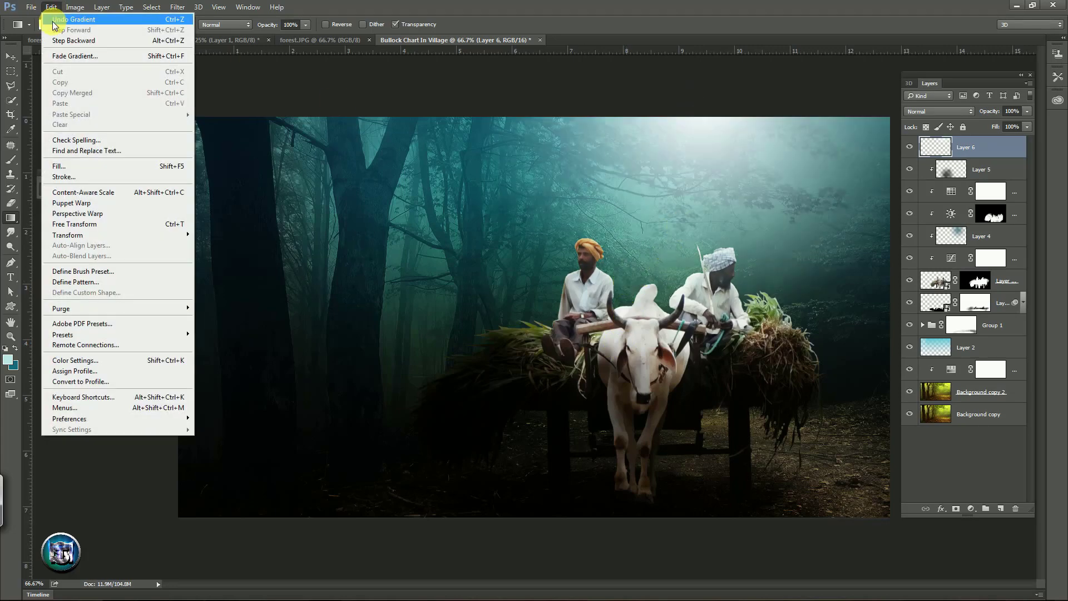
pyautogui.click(100, 223)
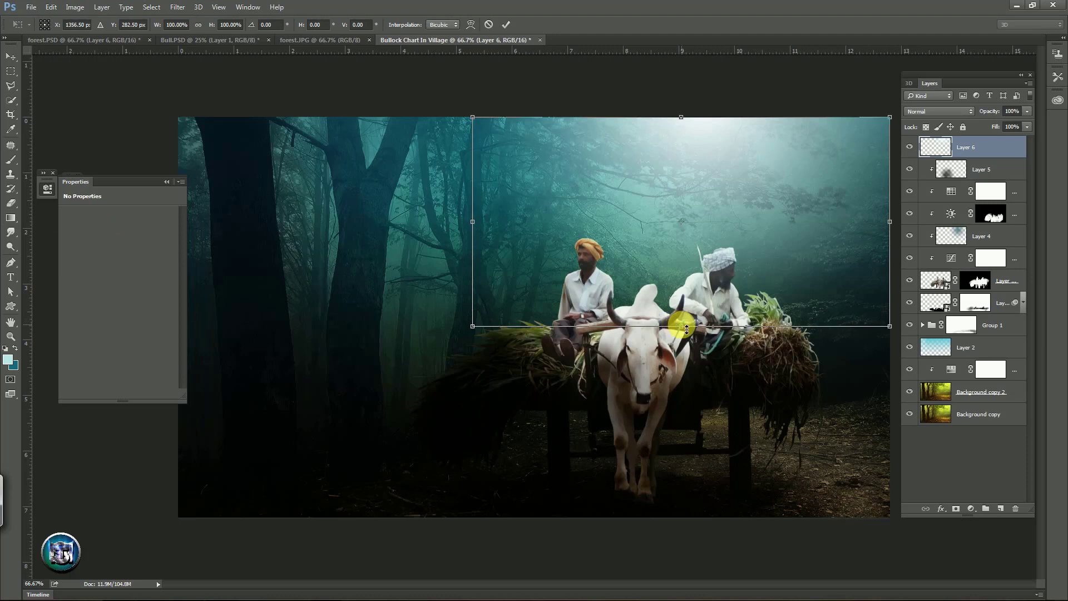
pyautogui.moveTo(686, 329); pyautogui.dragTo(625, 442)
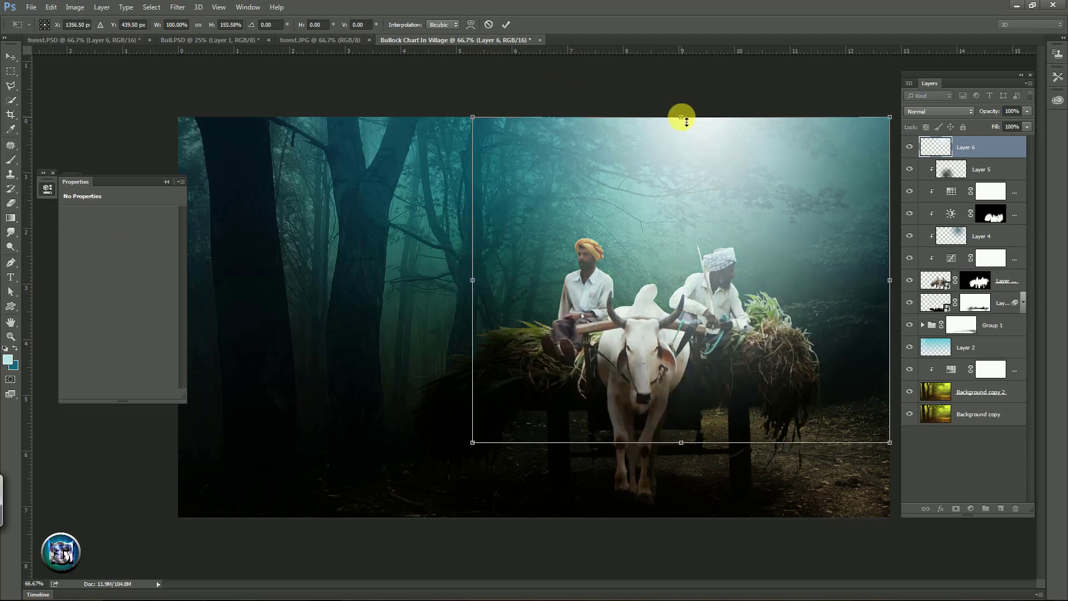
pyautogui.moveTo(682, 118); pyautogui.dragTo(721, 103)
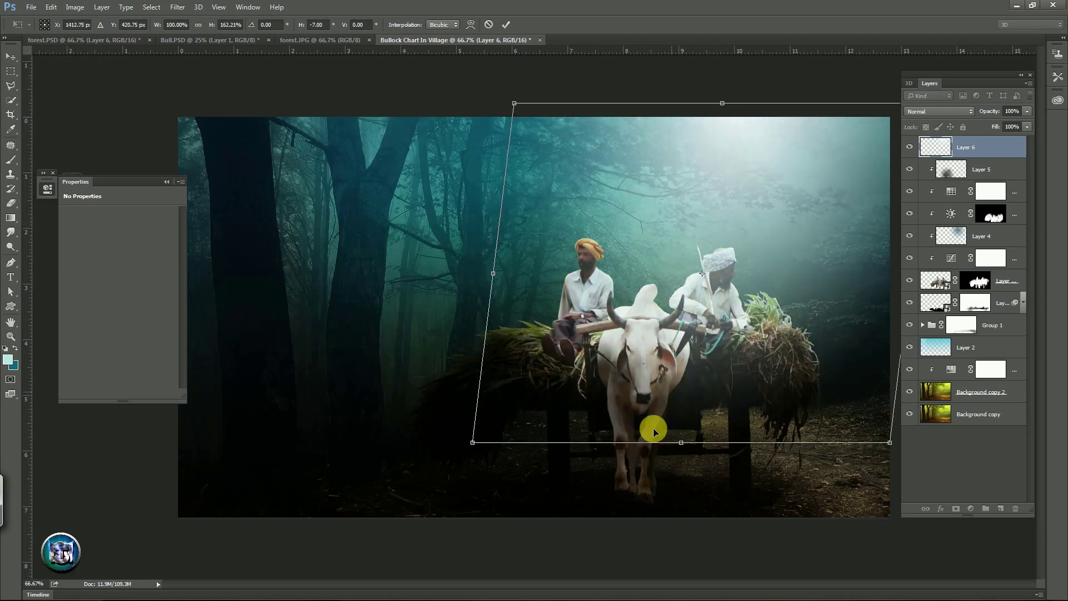
pyautogui.moveTo(681, 443); pyautogui.dragTo(590, 451)
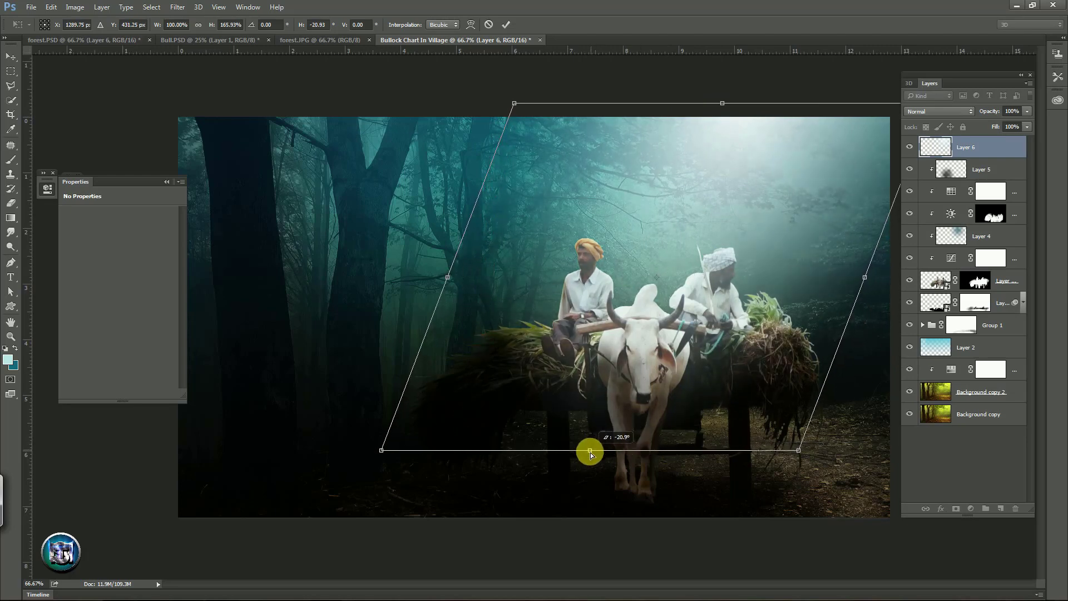
pyautogui.moveTo(449, 275); pyautogui.dragTo(542, 277)
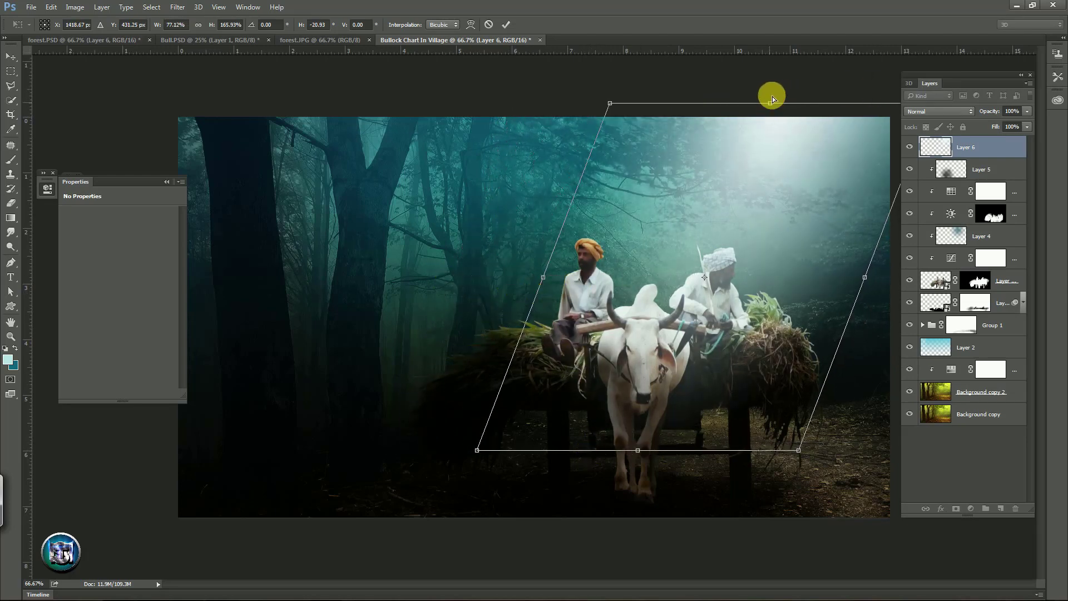
pyautogui.moveTo(638, 447); pyautogui.dragTo(605, 448)
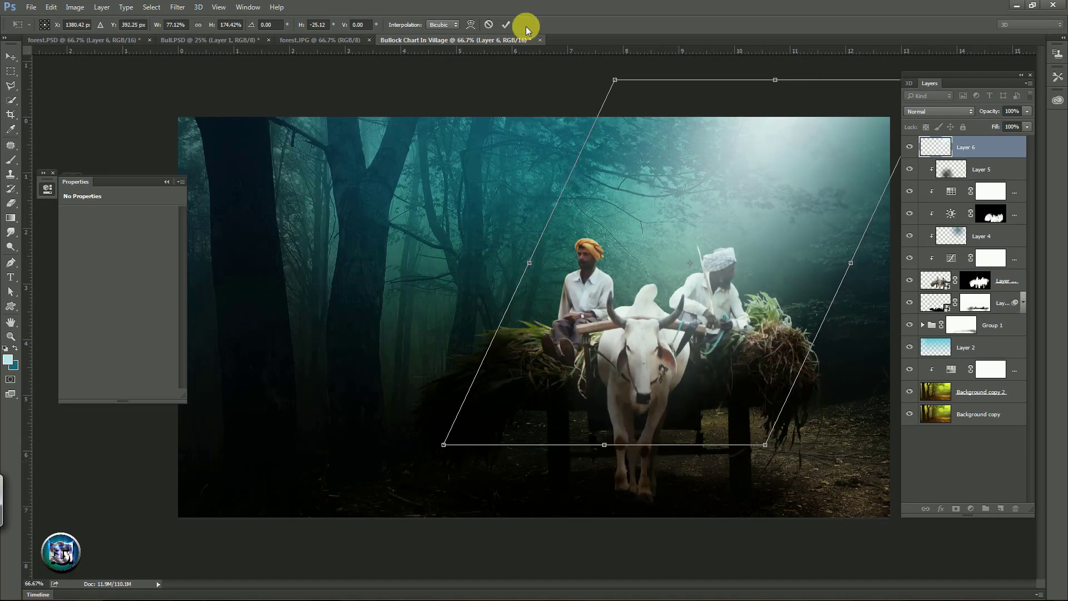
pyautogui.click(506, 24)
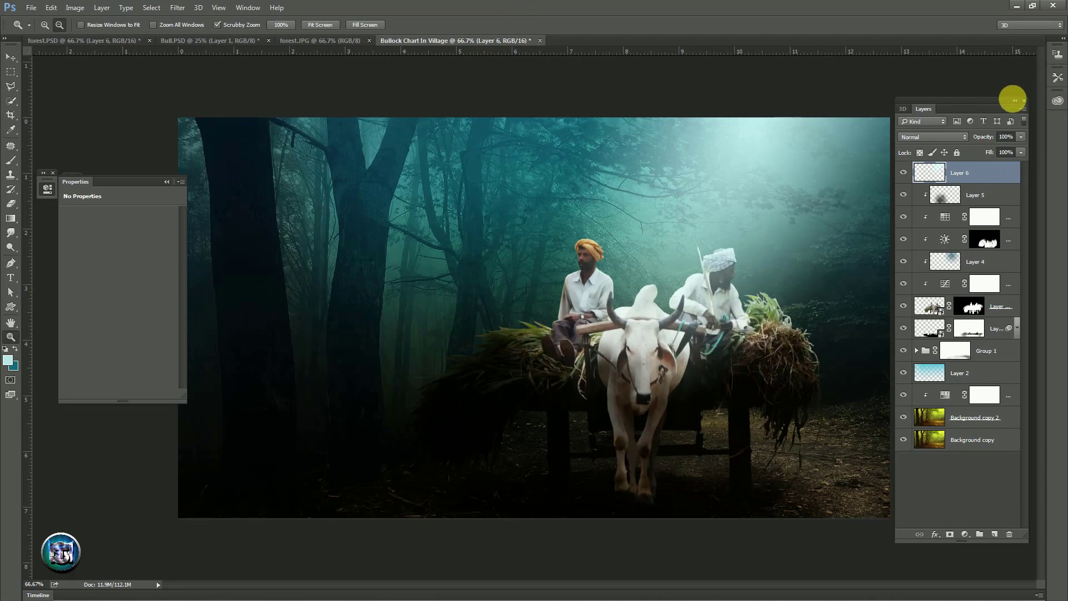
# - Hide the Layers and Properties panels, fit the composite on screen, and view it full screen
pyautogui.click(1023, 102)
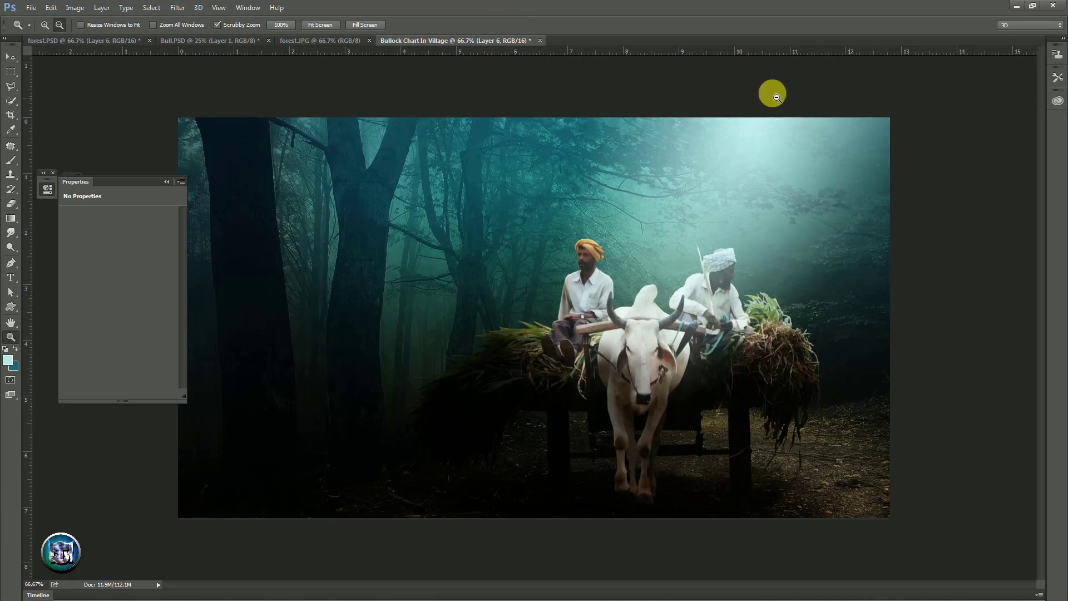
pyautogui.click(166, 182)
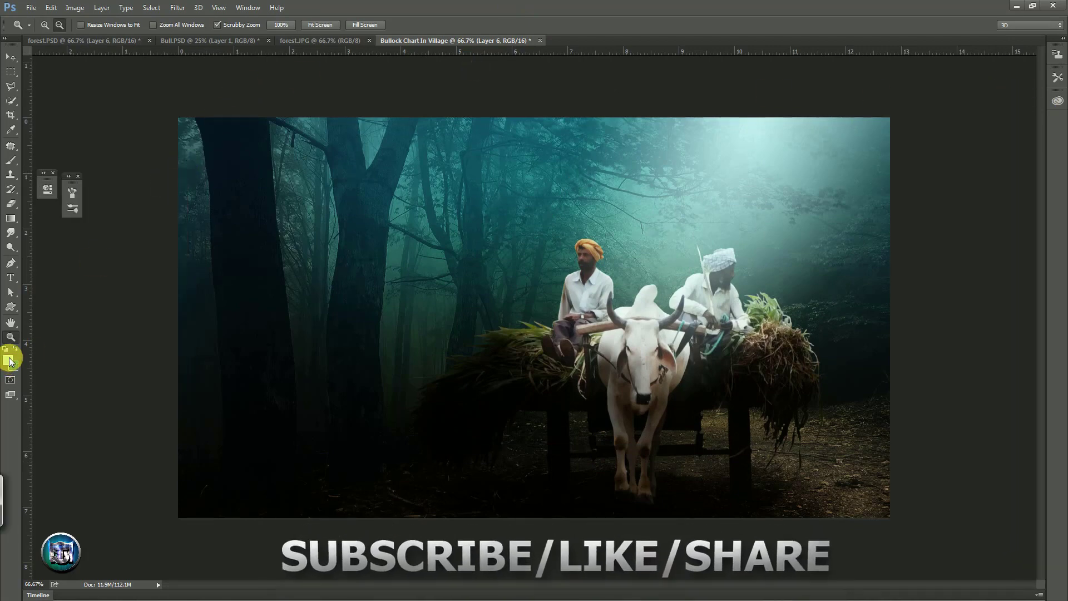
pyautogui.rightClick(481, 281)
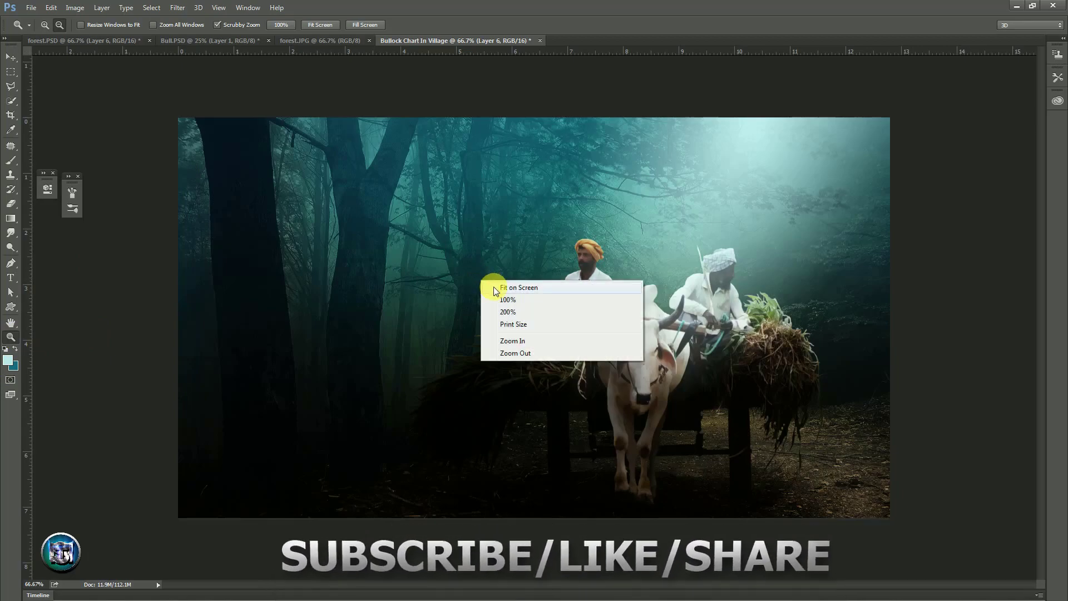
pyautogui.click(495, 287)
pyautogui.press('f')
pyautogui.press('f')
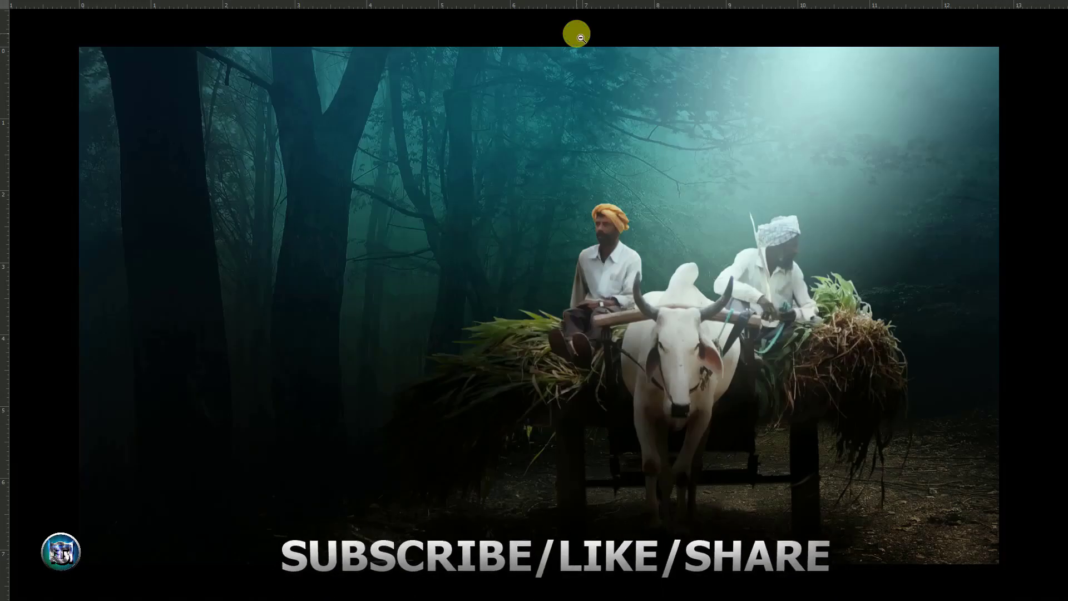